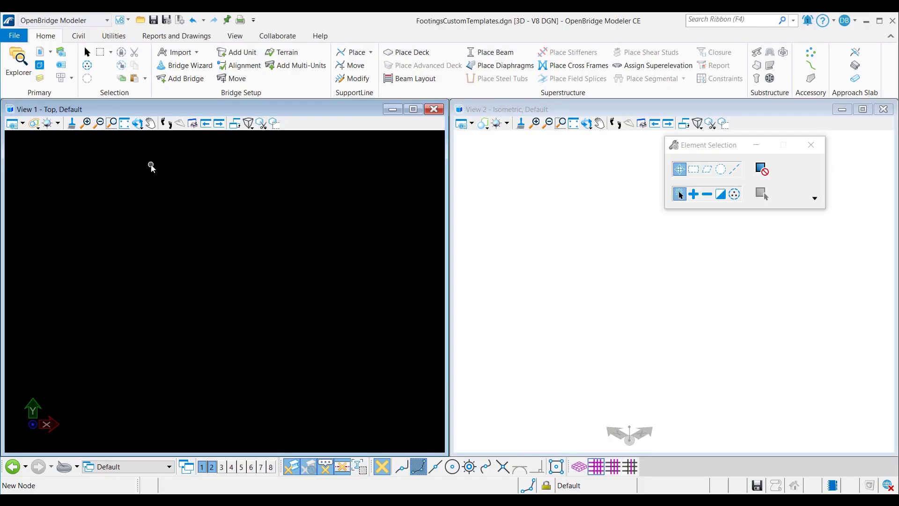
Step: Open the footings template library and expand the Default folder of the Standard Footings
click(116, 37)
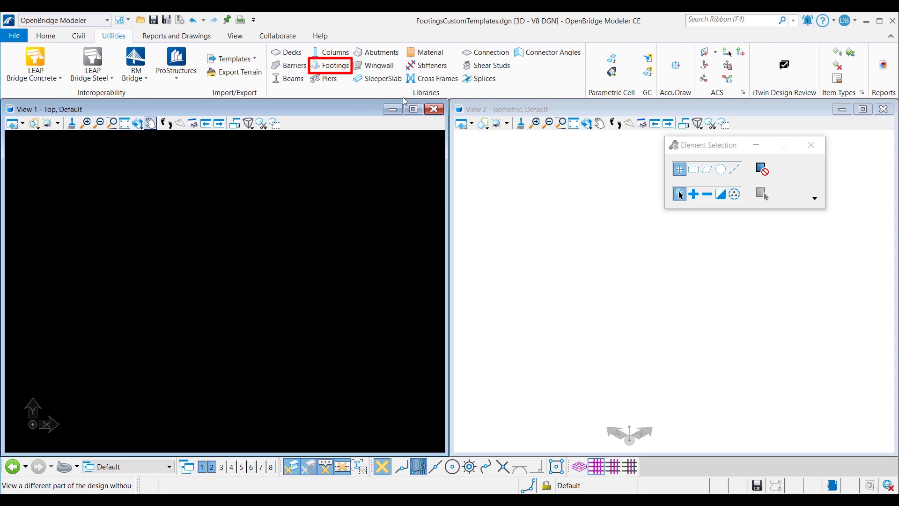
click(340, 72)
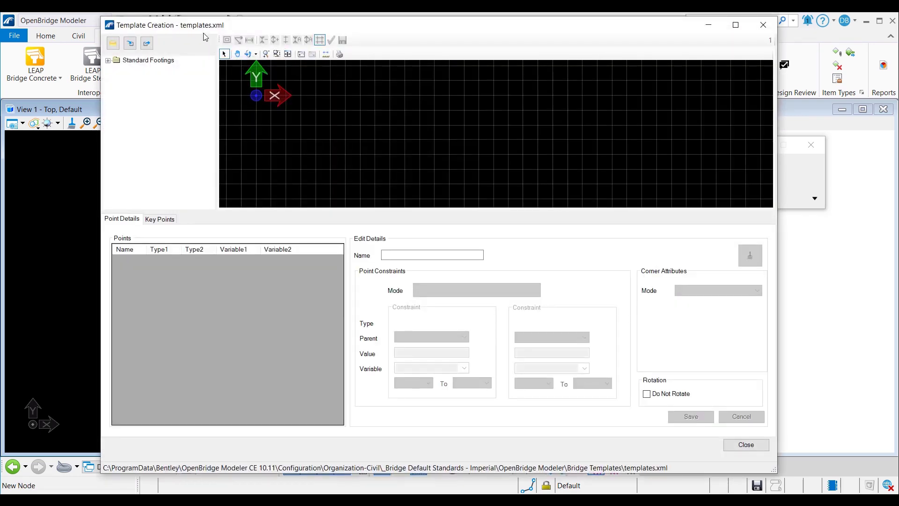
click(108, 61)
click(117, 69)
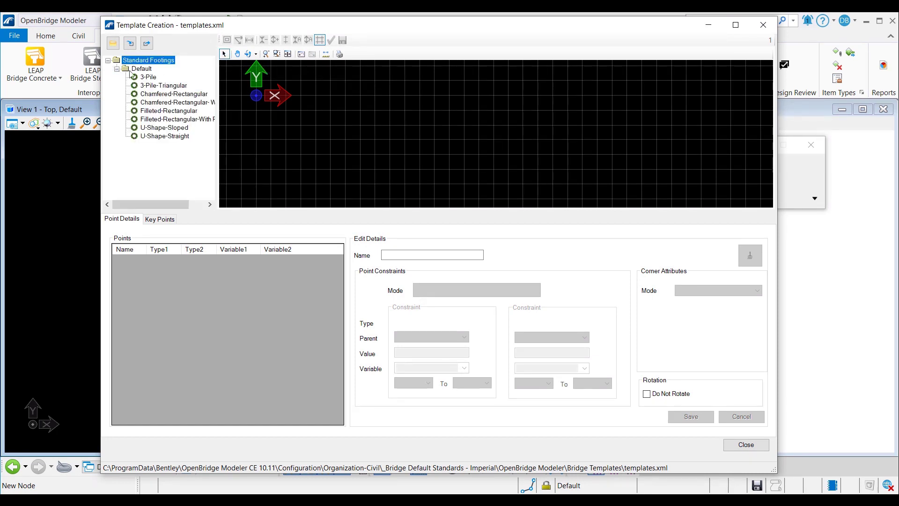
Step: Examine the standard footing templates one by one, from 3-Pile to U-Shape-Straight, then Chamfered-Rectangular- With Piles again
click(149, 77)
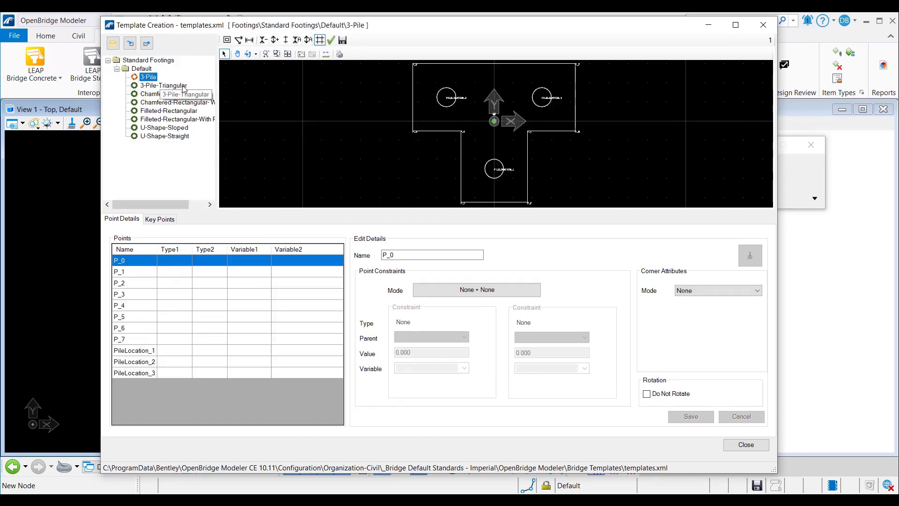
click(182, 86)
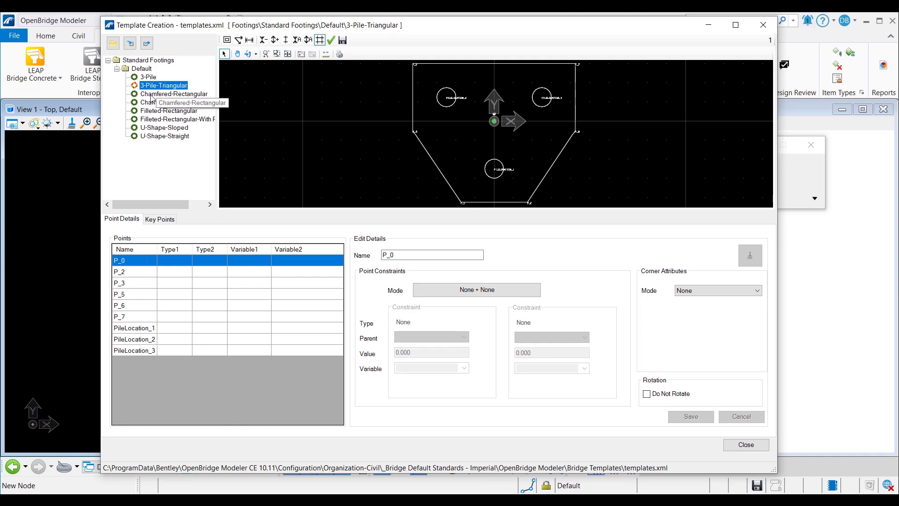
click(151, 95)
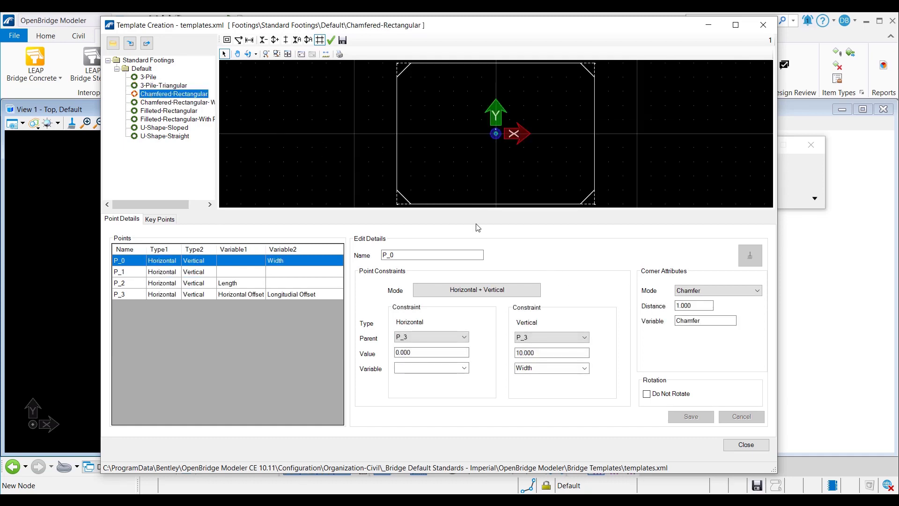
click(197, 104)
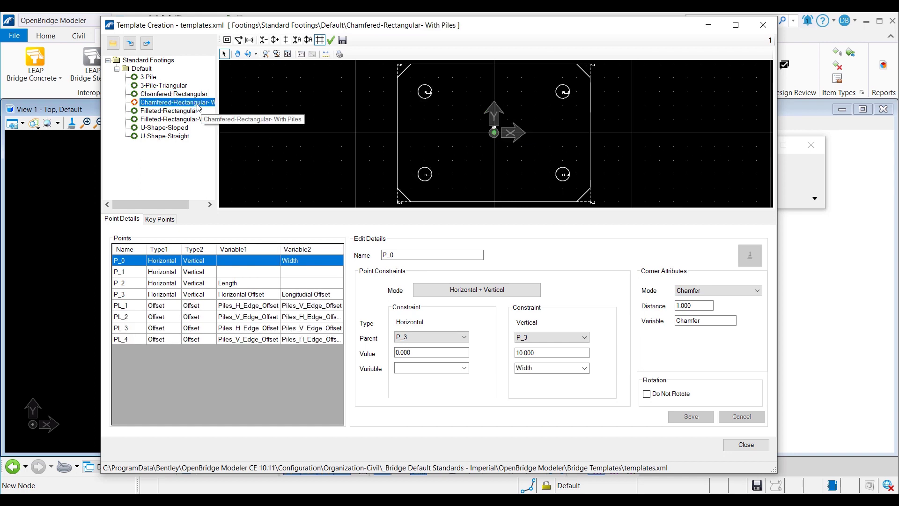
click(193, 112)
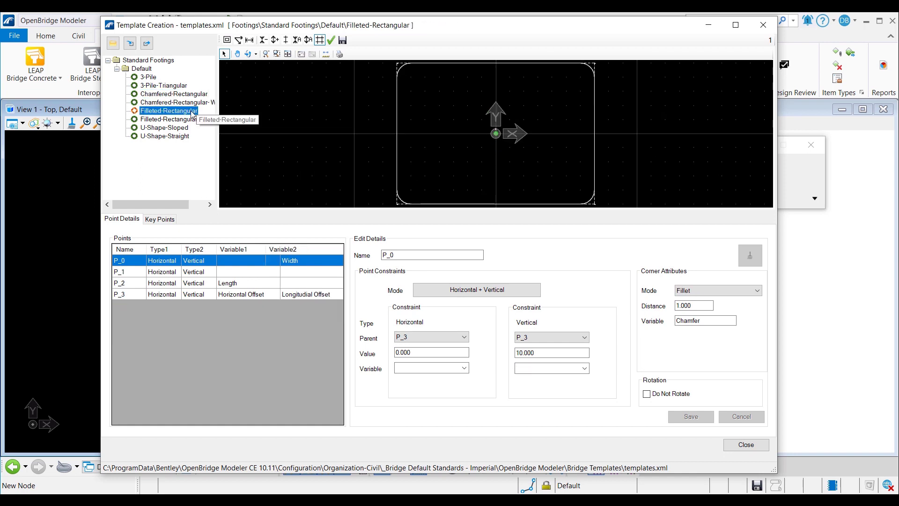
click(190, 121)
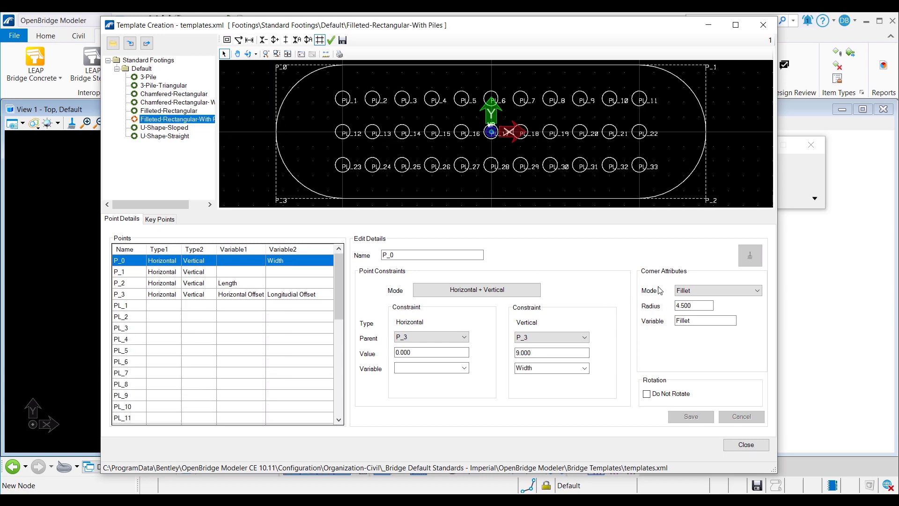
click(183, 130)
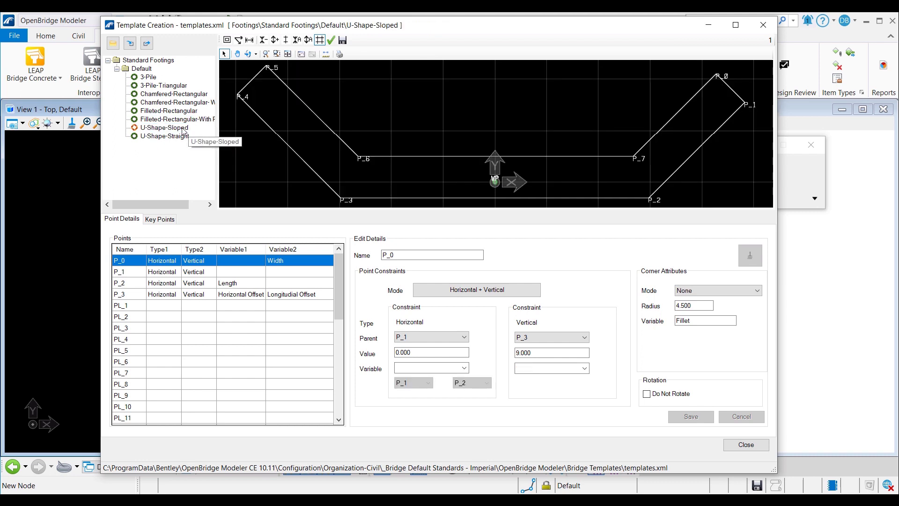
click(181, 137)
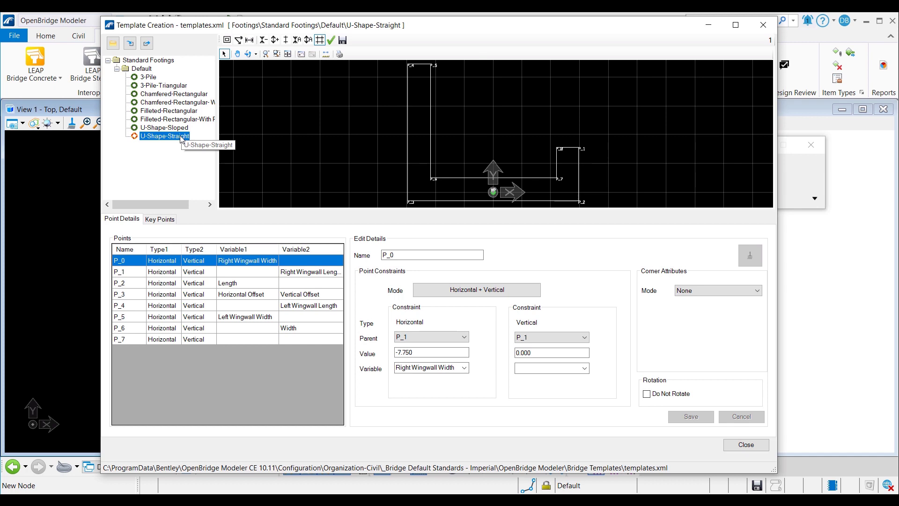
click(194, 104)
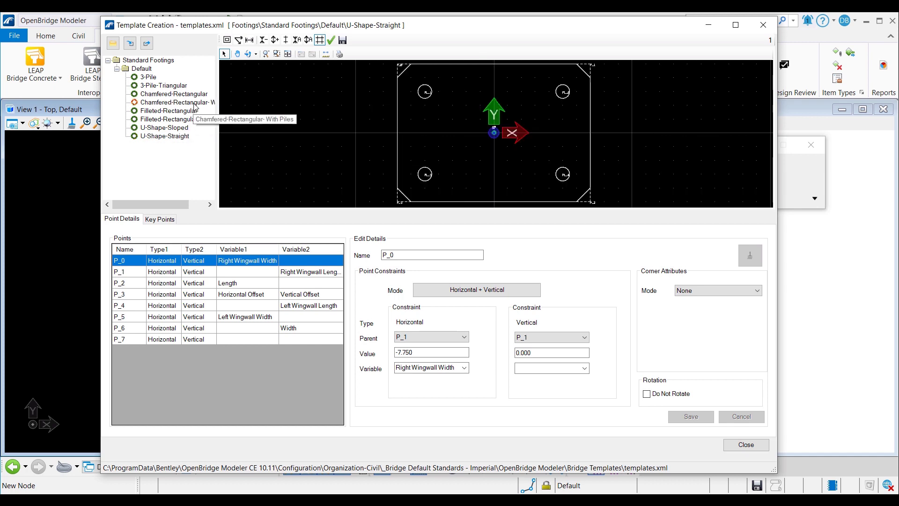
Step: Create a template named Rectangular_Chamfered_4Piles in the Default footings folder and choose View 1 for designing it
click(145, 70)
right_click(144, 69)
click(183, 111)
text(Rectangular_Chamfered_4Piles)
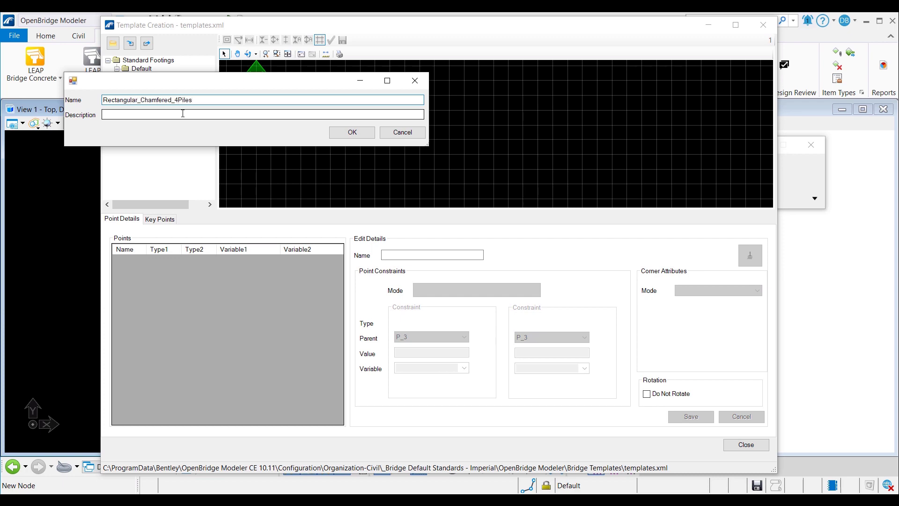
click(332, 133)
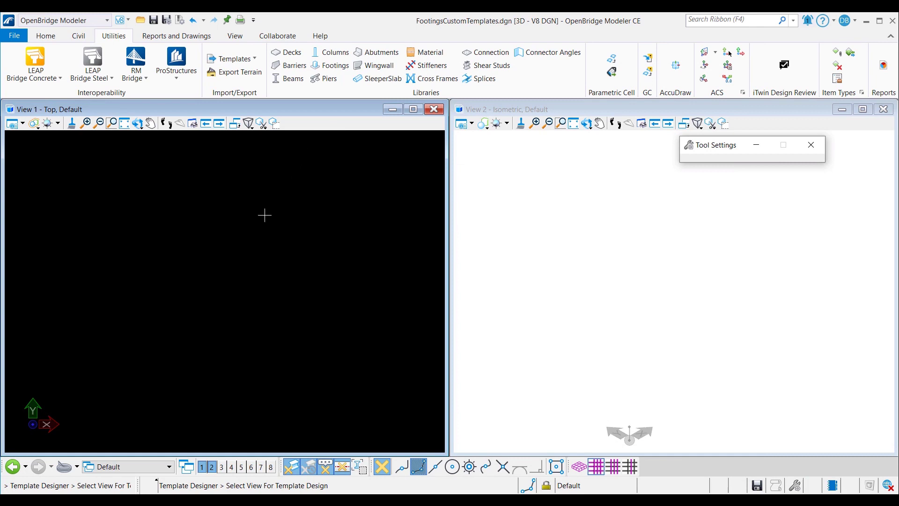
click(254, 242)
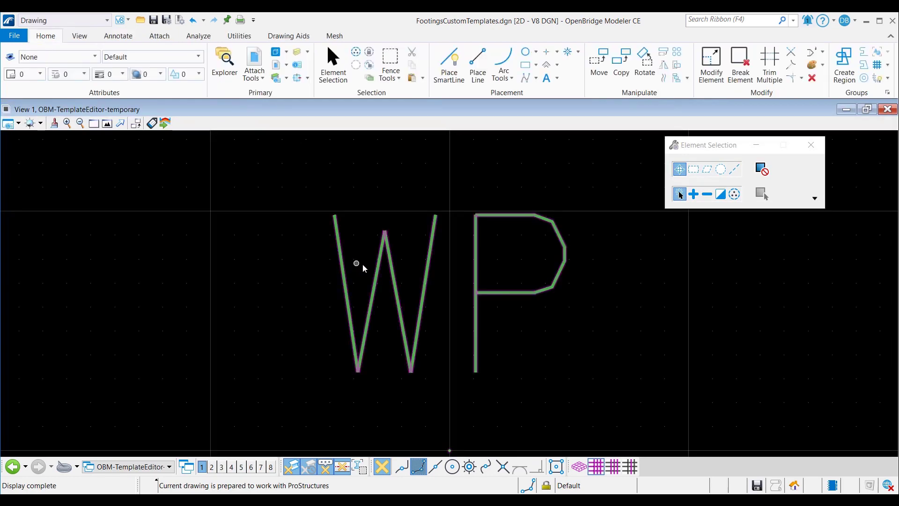
Step: Turn on AccuDraw for coordinate entry in the template drawing
scroll(437, 274, down, 3)
scroll(438, 275, down, 3)
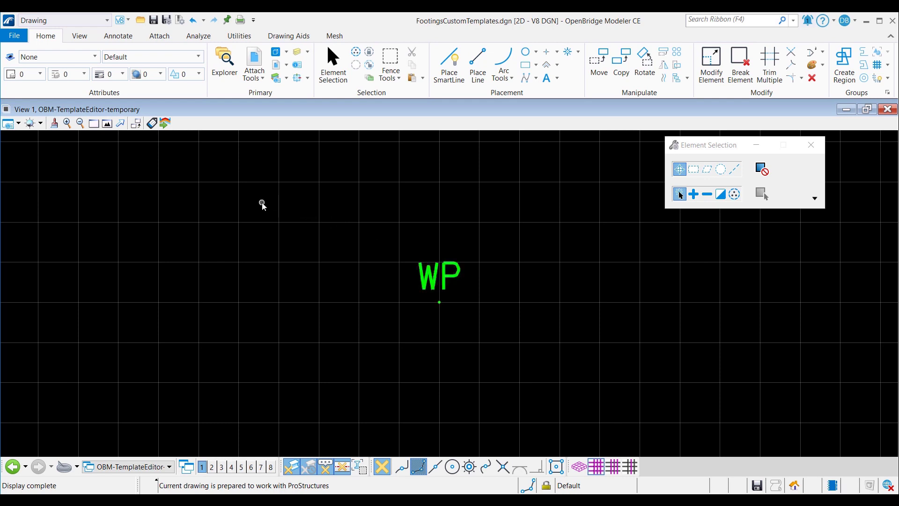
click(308, 79)
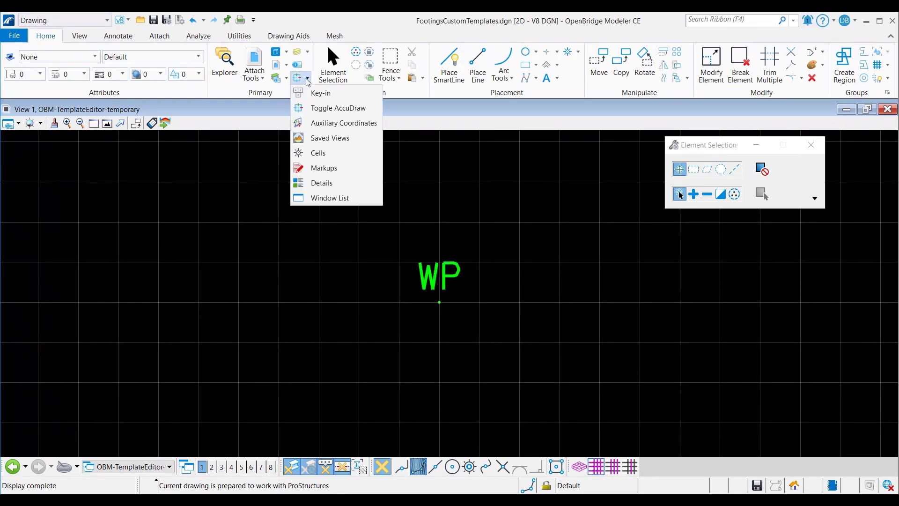
click(311, 108)
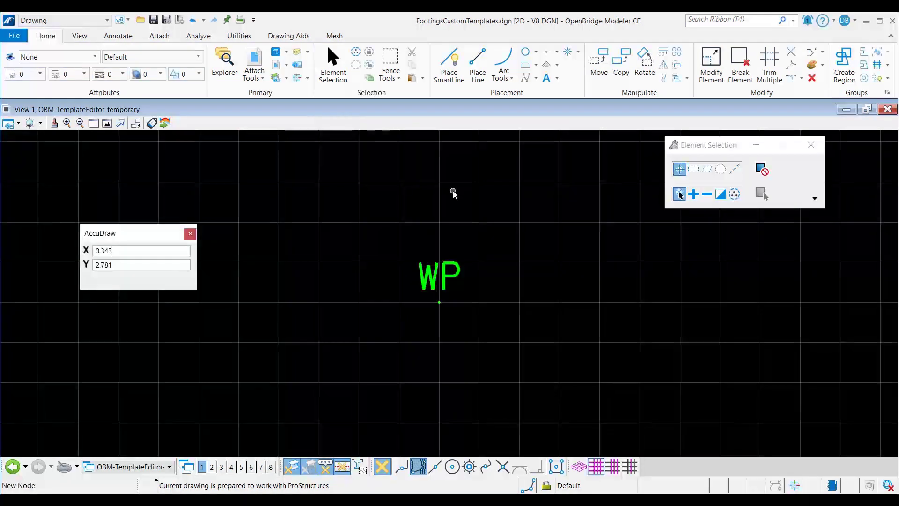
Step: With Place Line, start the footing outline at X -7, Y 5 and draw its 14-unit upper edge and 10-unit right edge
click(478, 63)
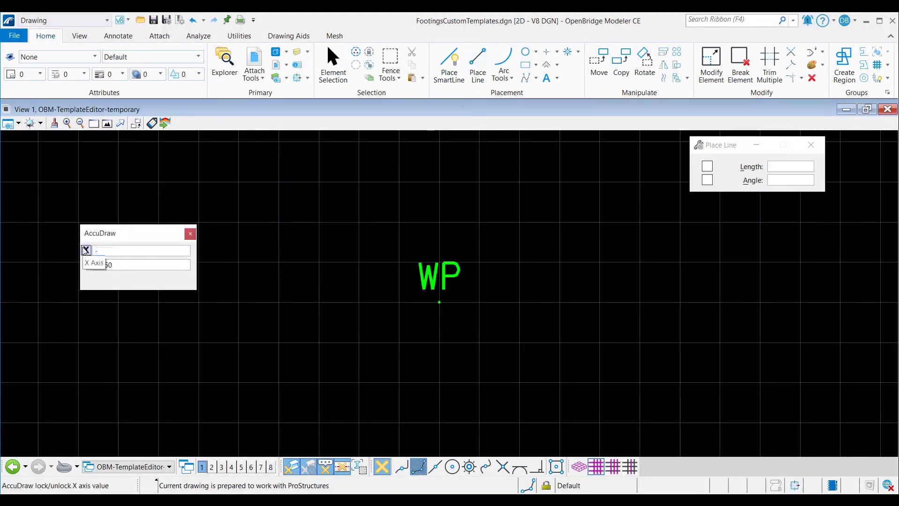
click(296, 255)
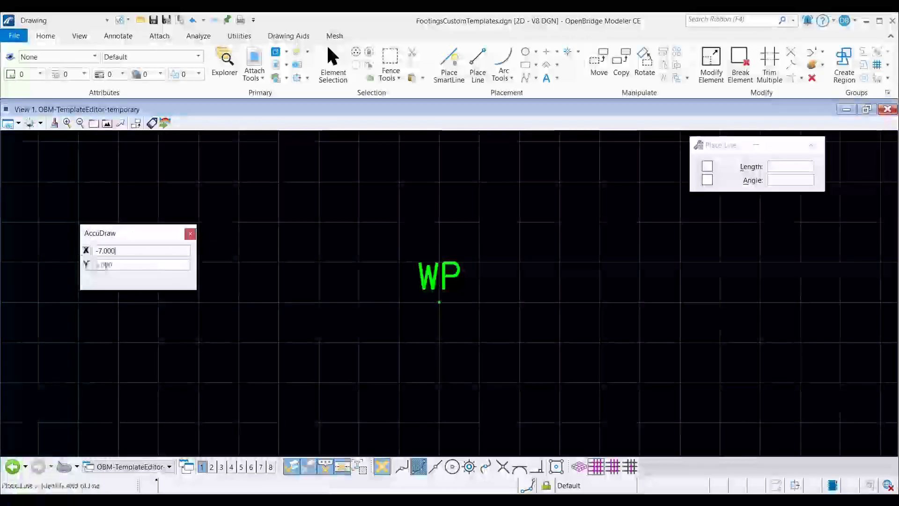
scroll(296, 255, down, 3)
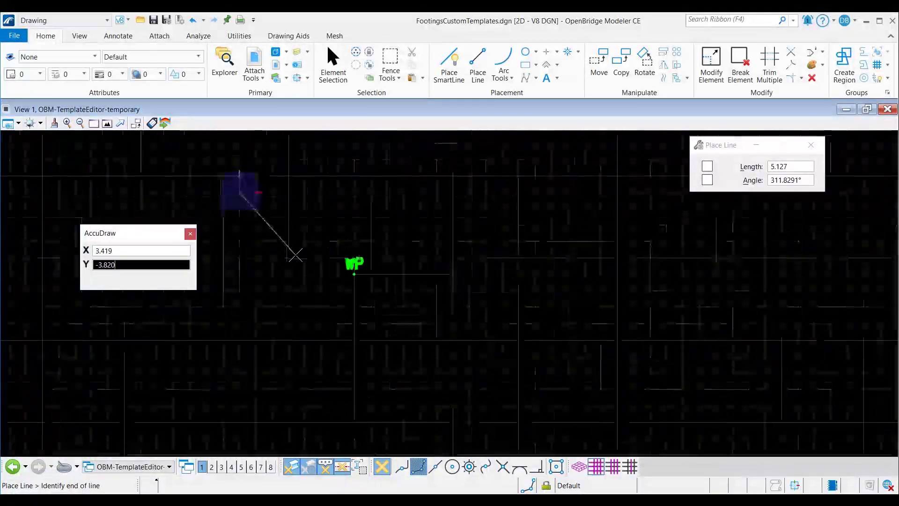
text(14)
key(Tab)
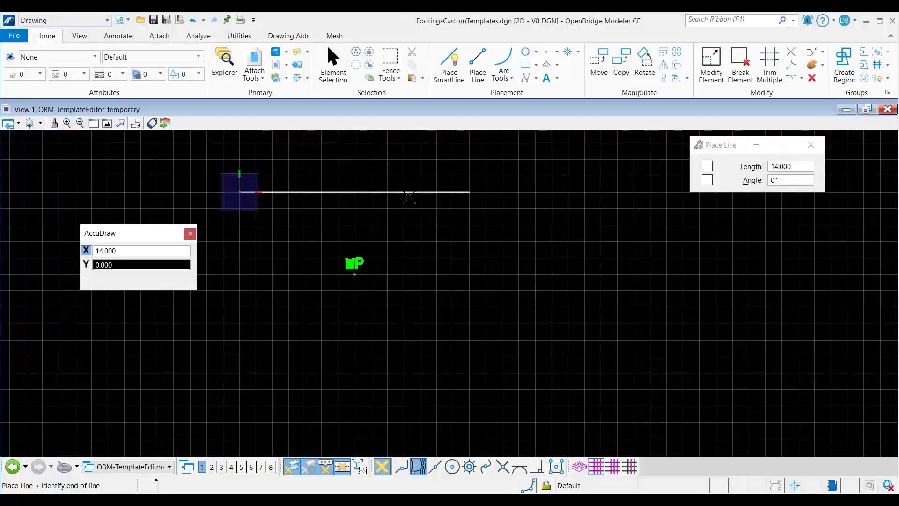
click(406, 193)
text(10)
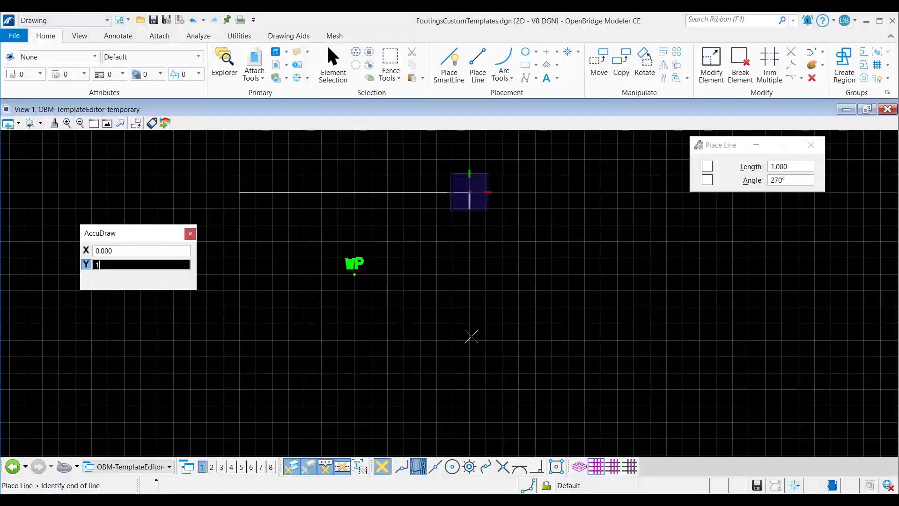
click(471, 336)
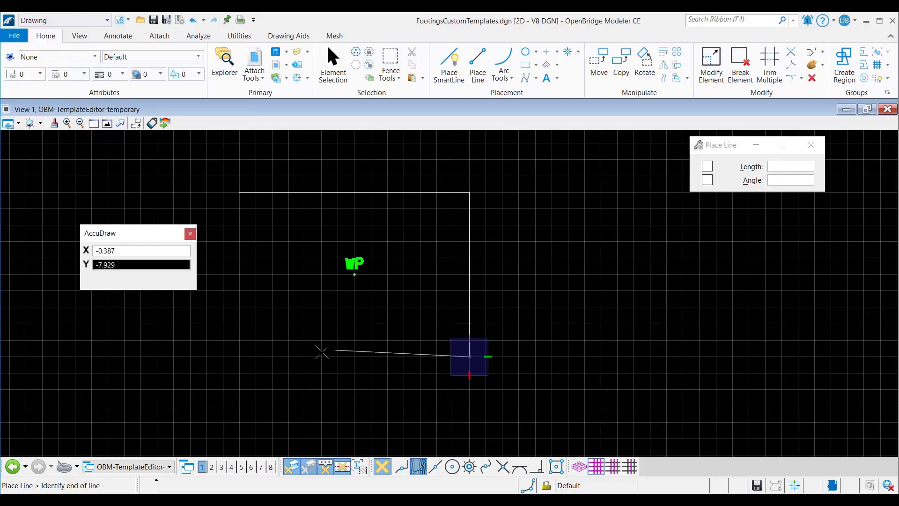
Step: Close the footing outline with a 14-unit lower edge and a 10-unit left edge, and fit it in the view
text(14)
key(Tab)
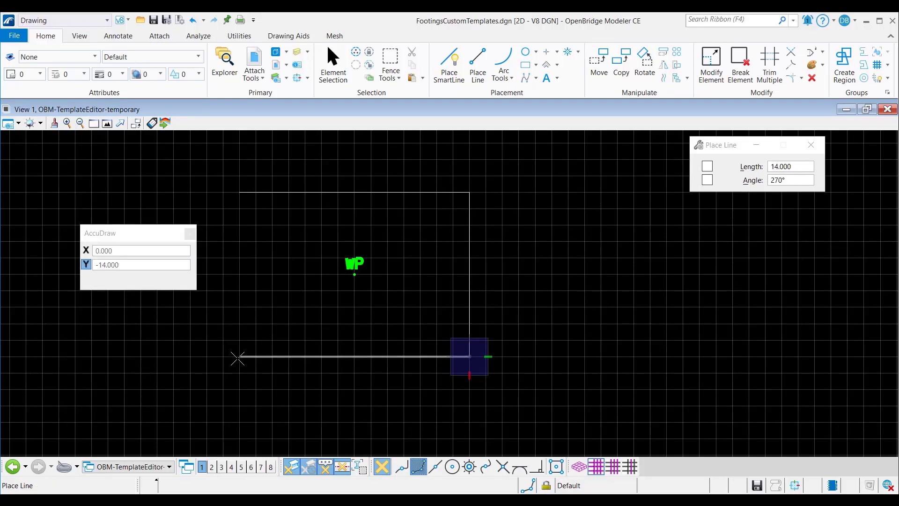
click(236, 359)
text(10)
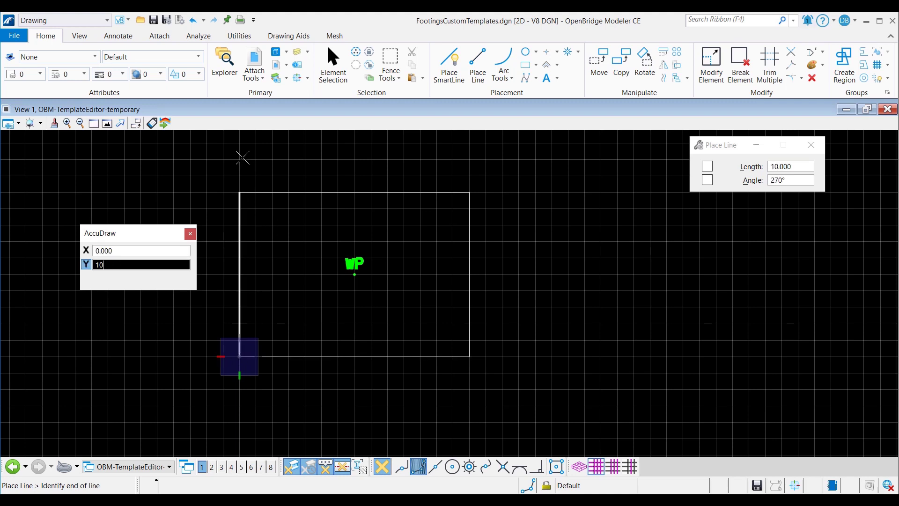
key(Tab)
click(243, 158)
key(Escape)
click(106, 124)
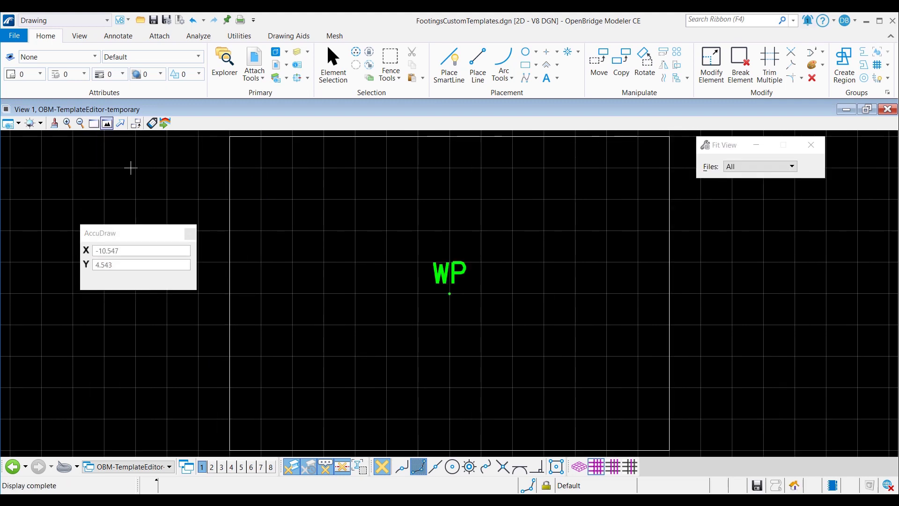
click(338, 67)
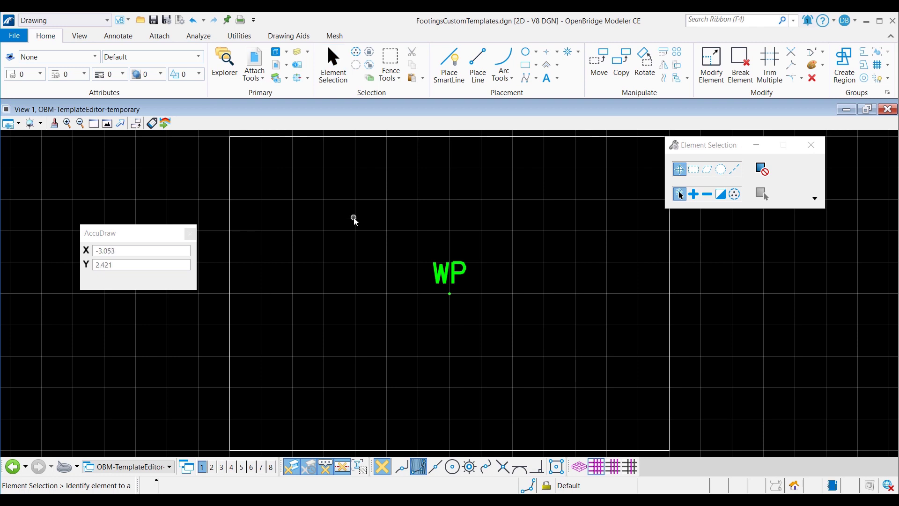
Step: Place a pile circle by center with diameter 1, offset X 2, Y -2 from the footing's upper-left corner
click(536, 52)
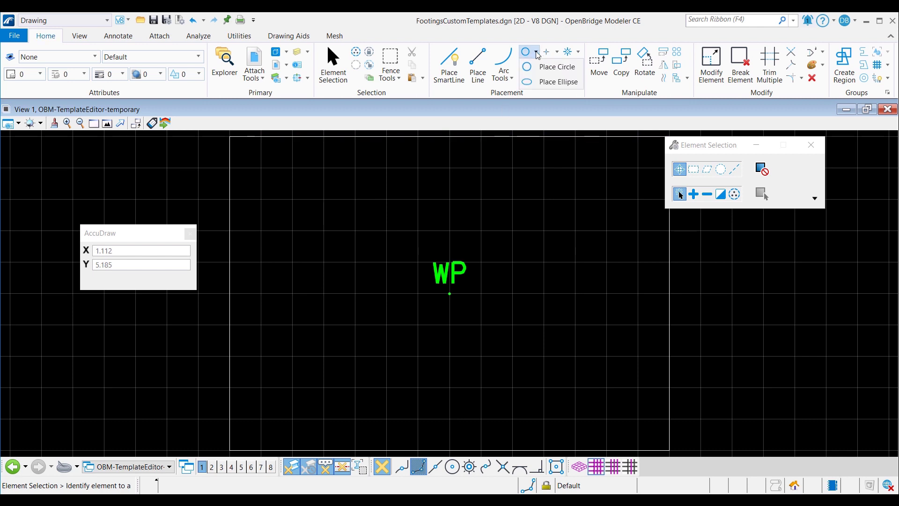
click(540, 67)
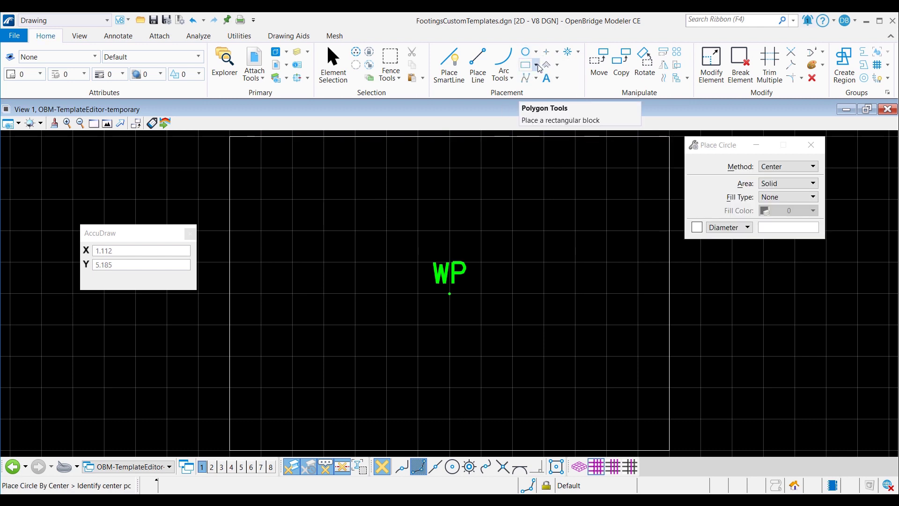
click(721, 148)
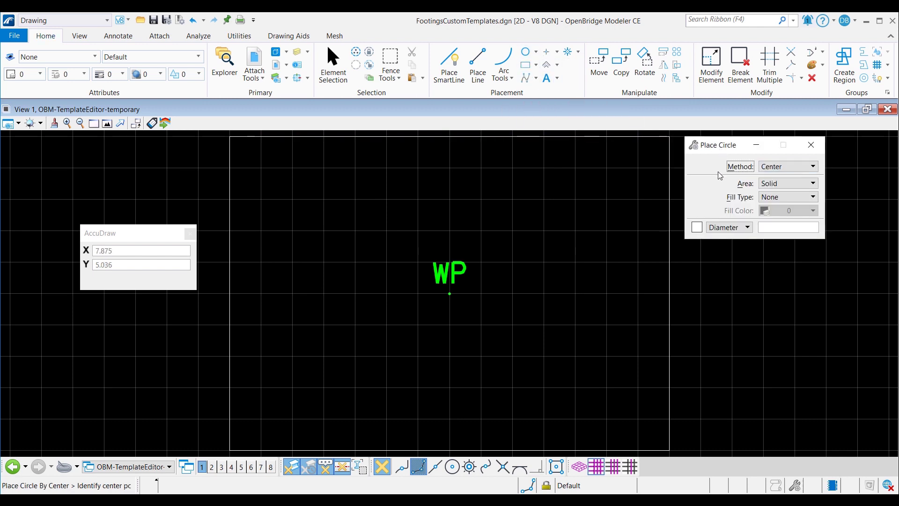
click(768, 227)
key(Tab)
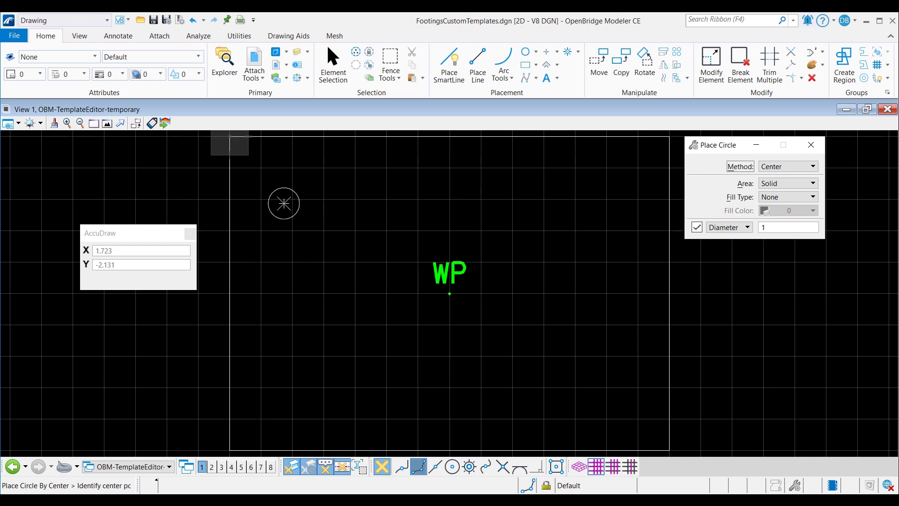
click(163, 253)
text(-2)
key(Tab)
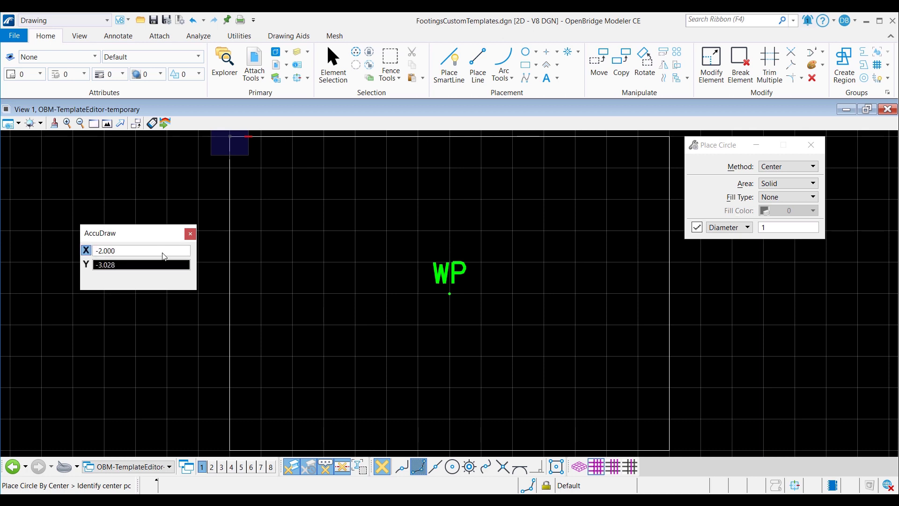
text(-2)
key(Tab)
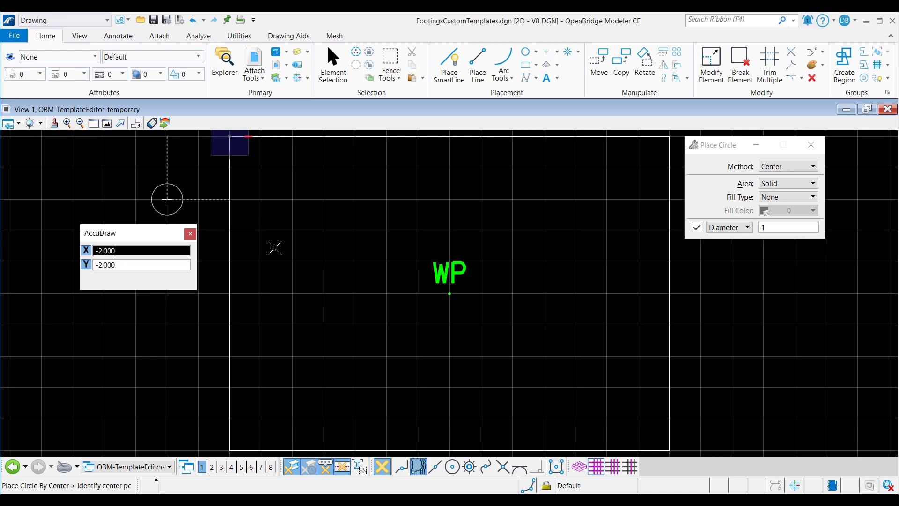
text(2)
key(Tab)
click(369, 166)
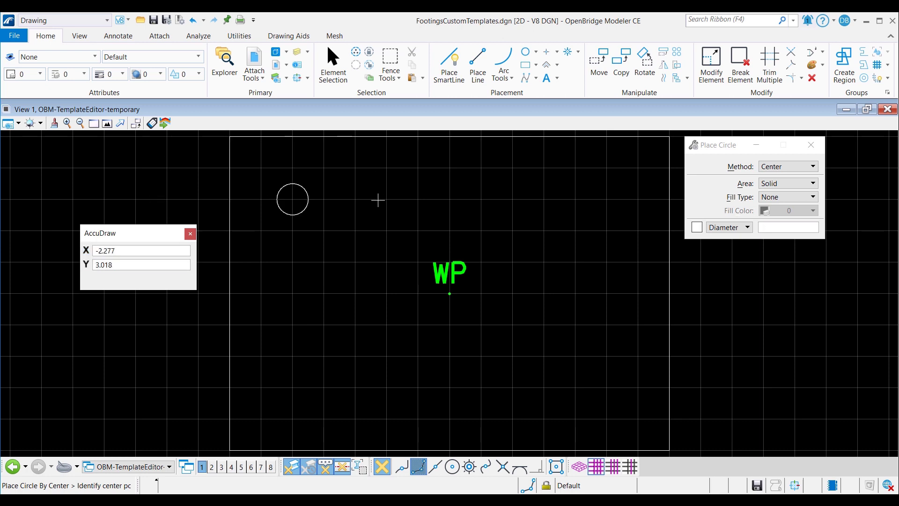
Step: Mirror a copy of the pile circle in the Vertical direction about the working point WP
key(Escape)
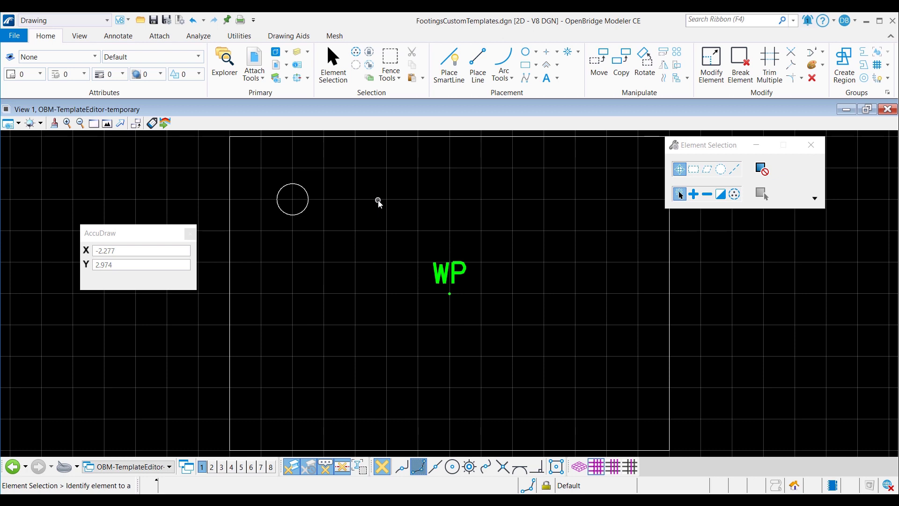
click(309, 197)
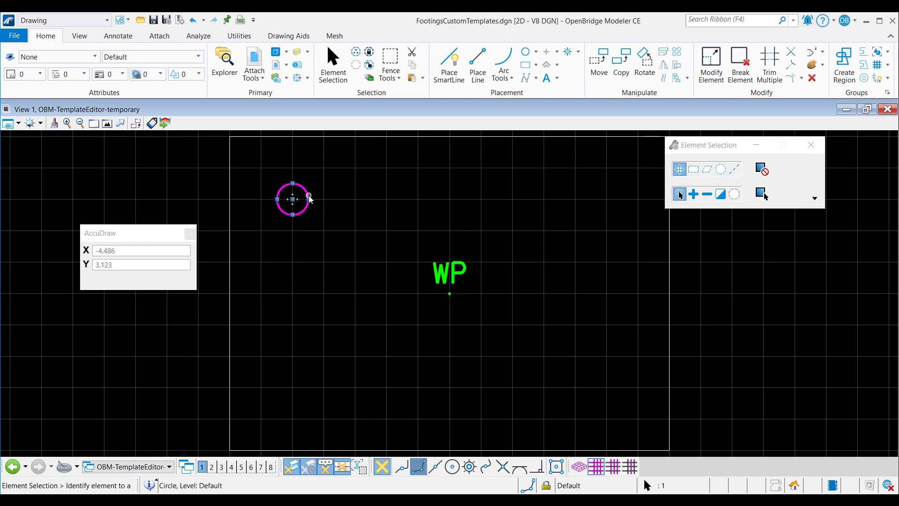
click(664, 66)
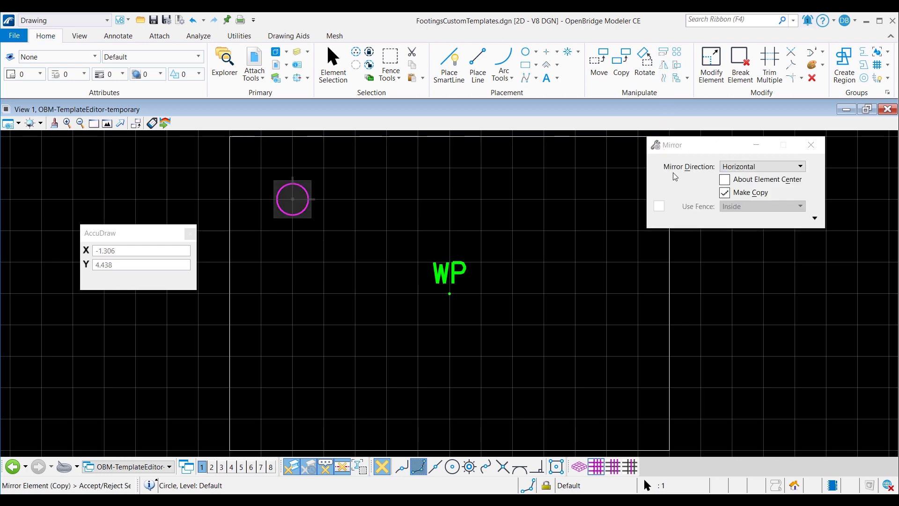
click(742, 169)
click(740, 155)
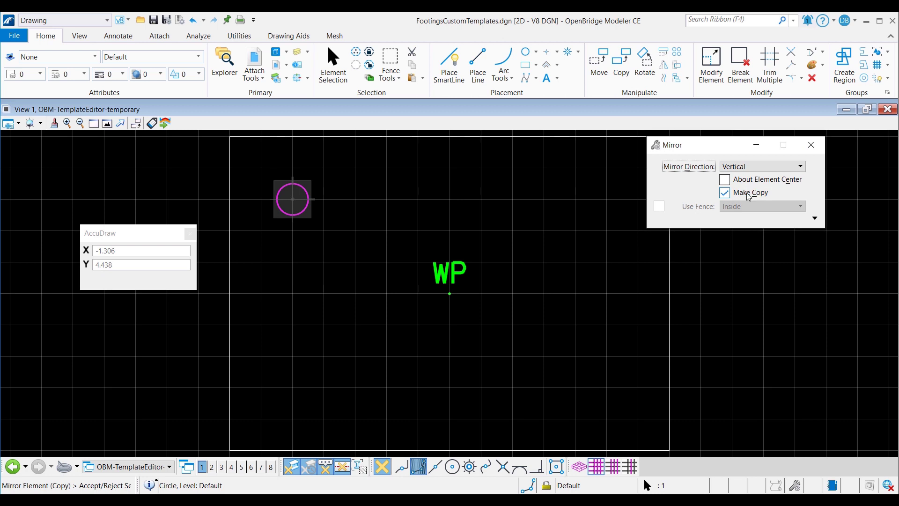
click(450, 293)
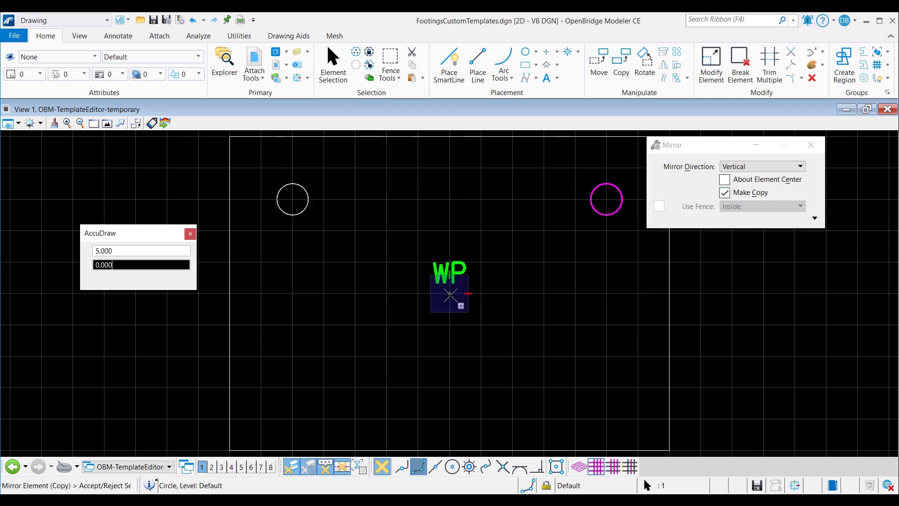
key(Escape)
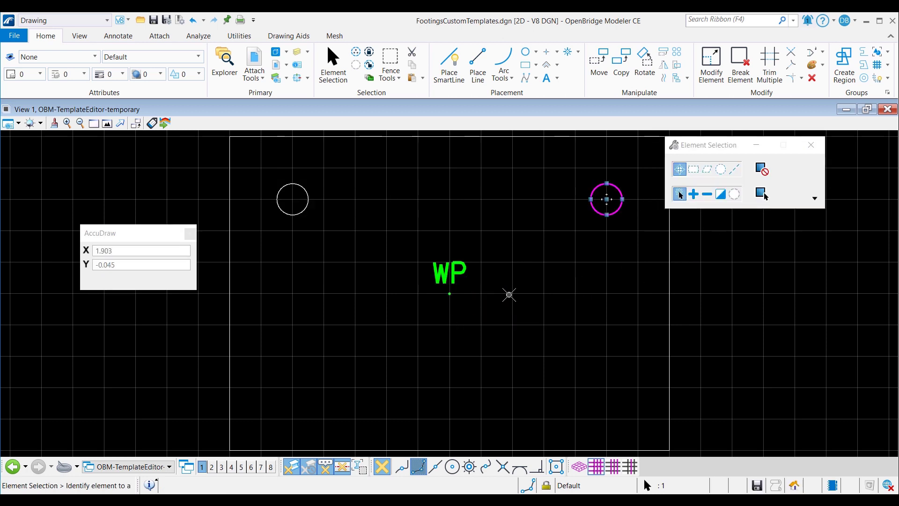
Step: Mirror copies of both upper pile circles in the Horizontal direction about the working point, and clear the selection
ctrl+click(305, 213)
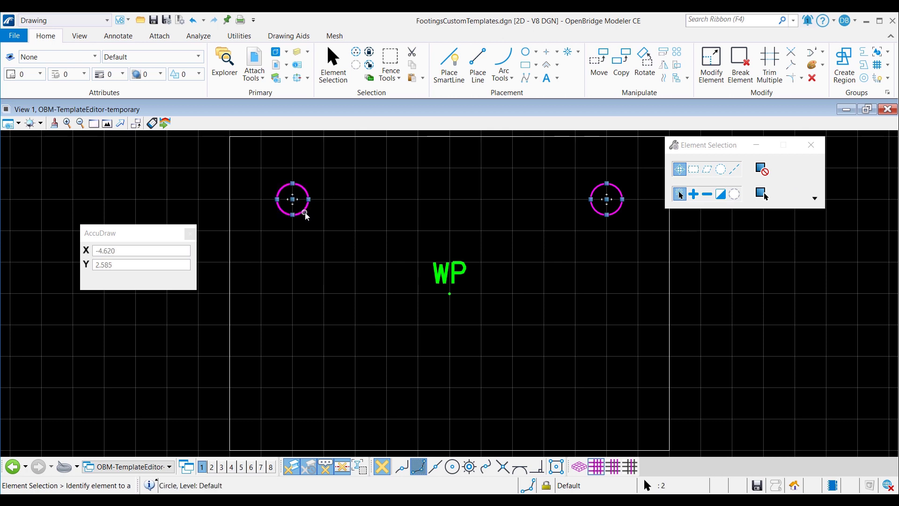
click(662, 67)
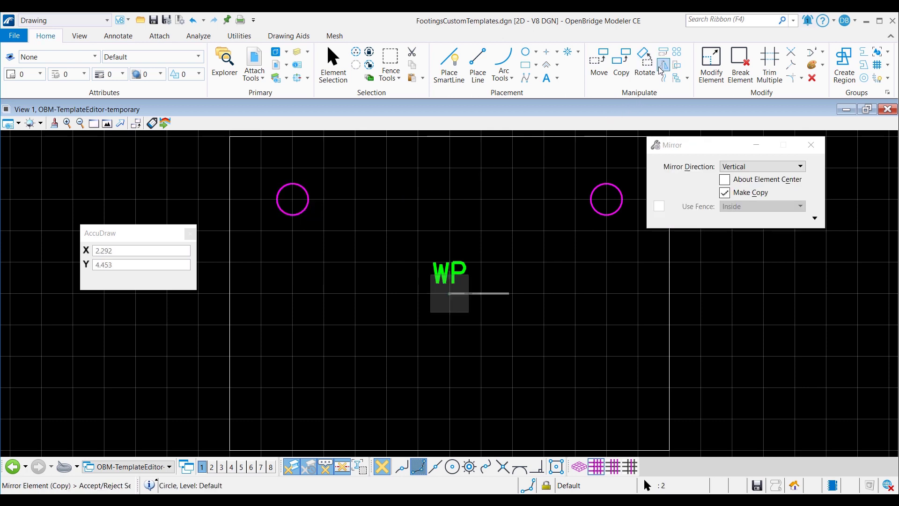
click(740, 167)
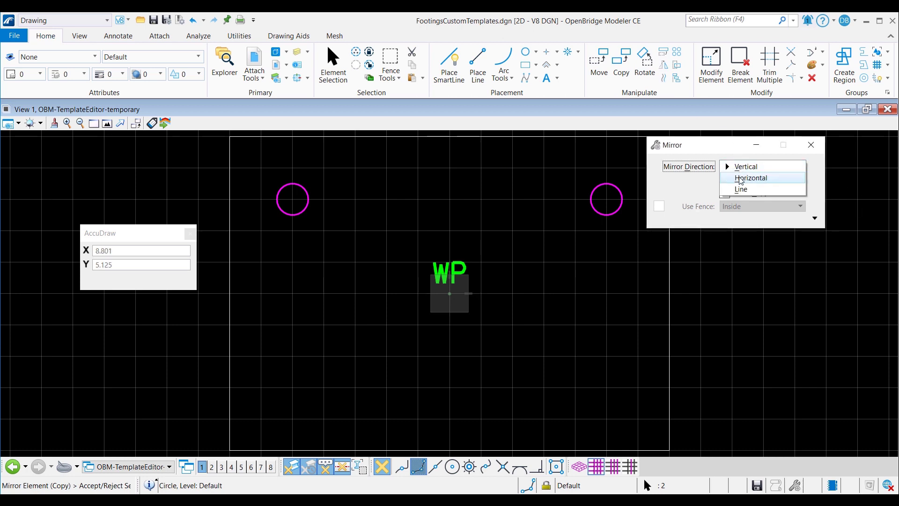
click(740, 178)
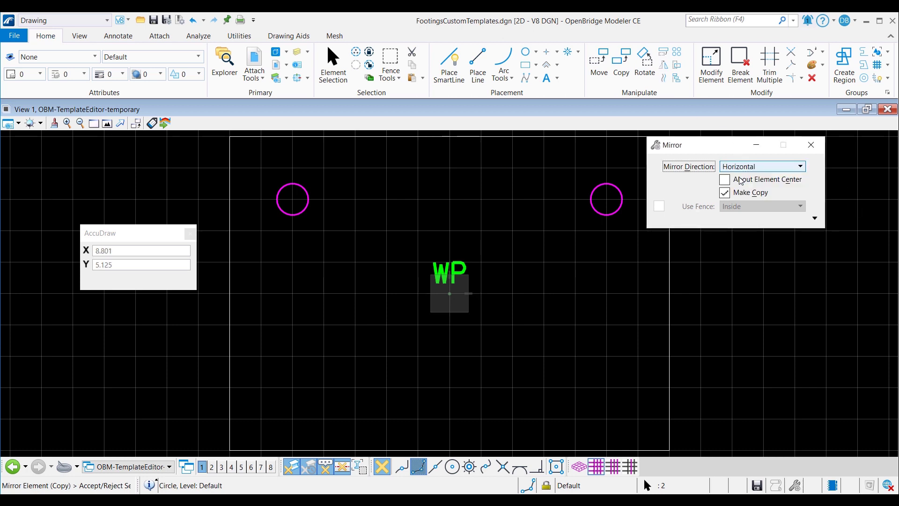
click(449, 294)
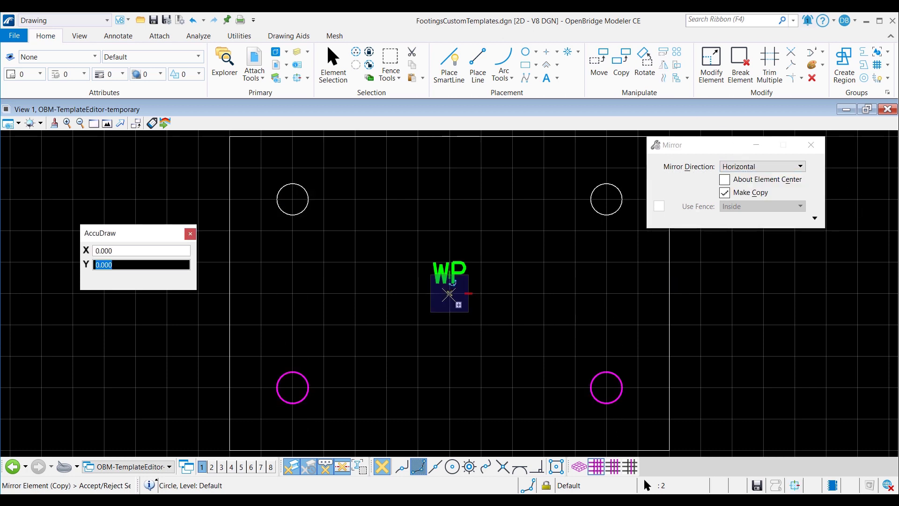
right_click(539, 300)
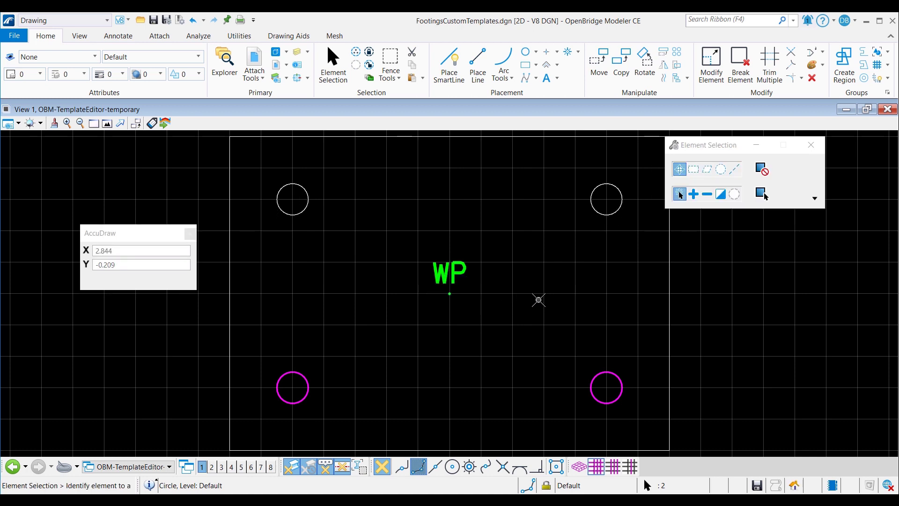
click(538, 299)
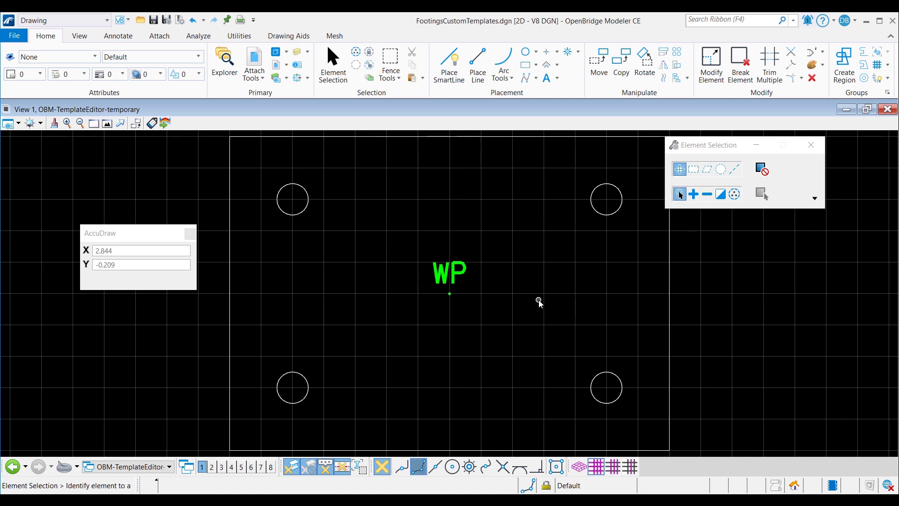
Step: Tag all four circles as Pile Location elements, check the tag on the upper-left circle, and end tagging
click(150, 124)
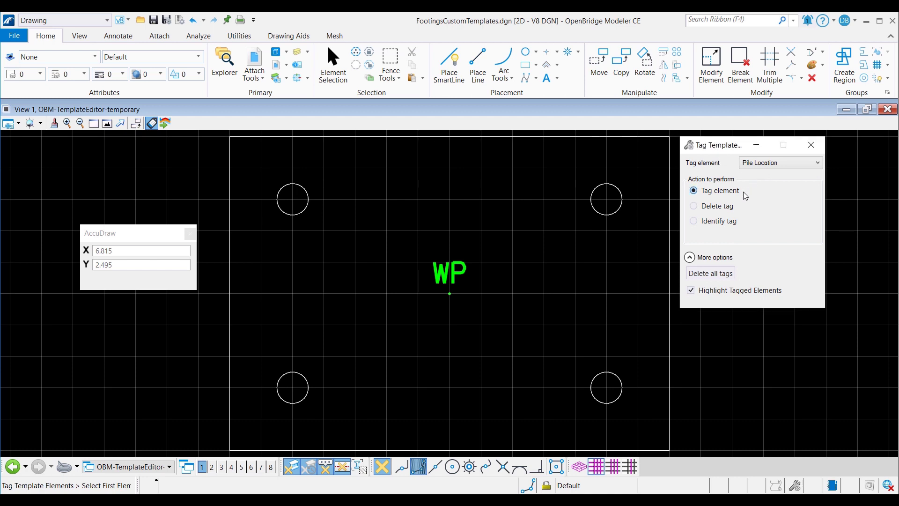
click(306, 208)
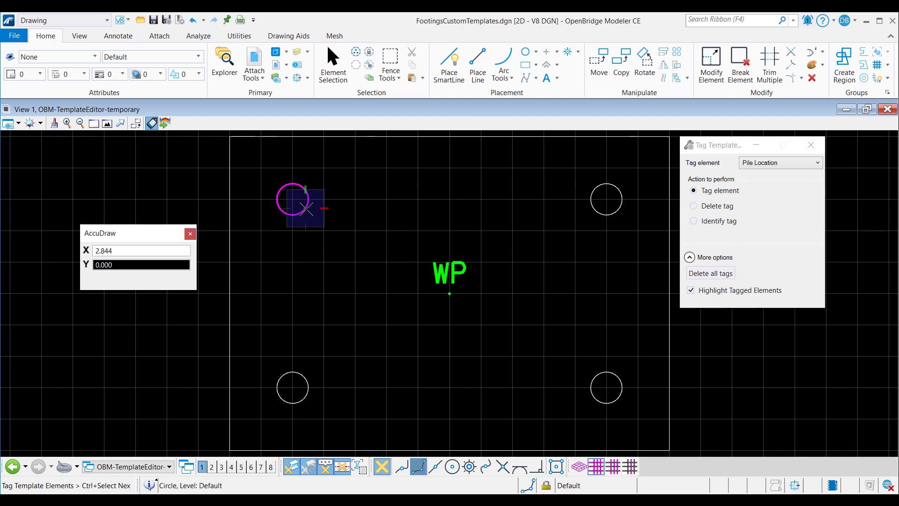
click(599, 214)
click(305, 379)
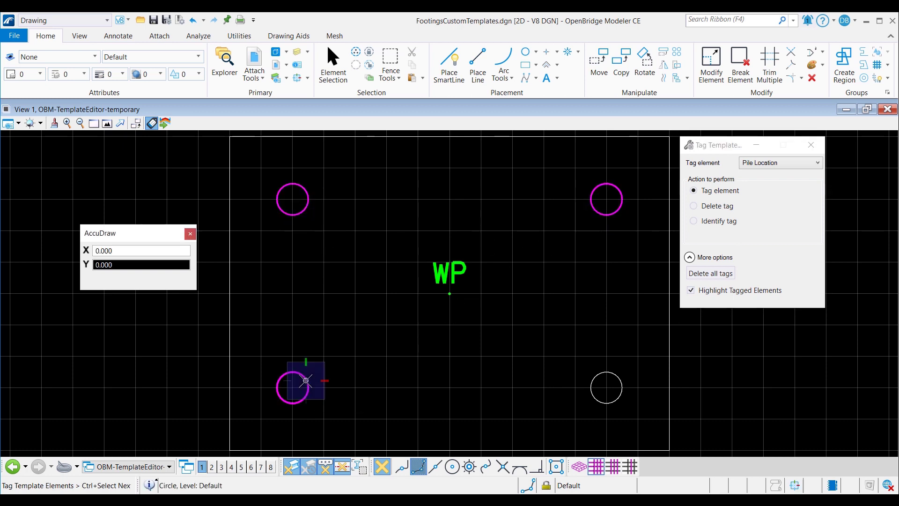
click(602, 374)
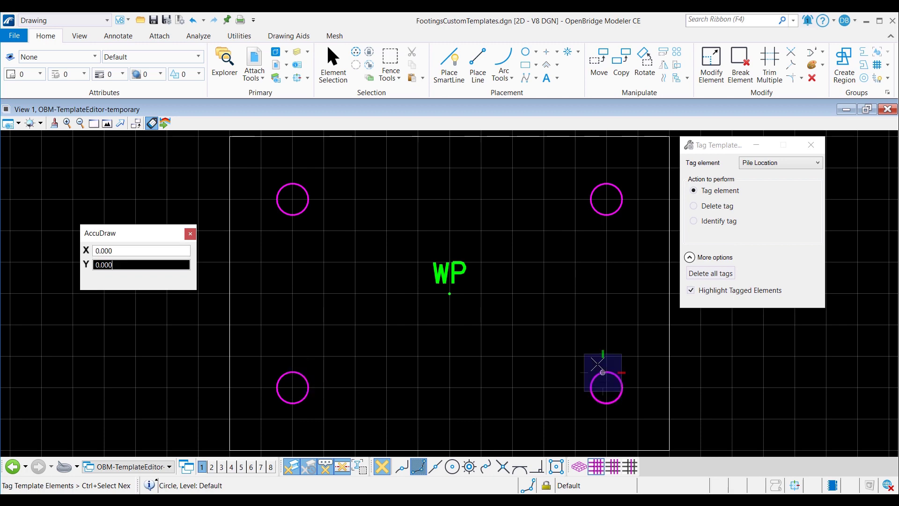
click(502, 241)
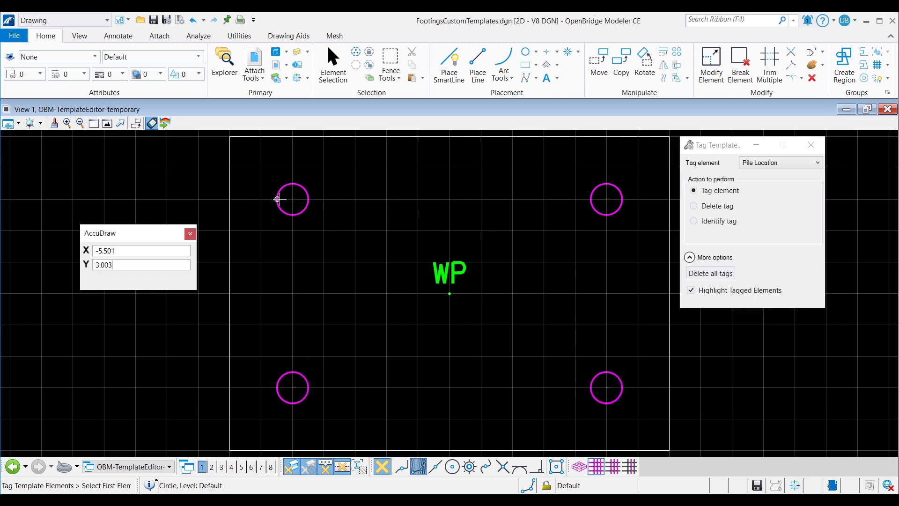
scroll(296, 196, up, 8)
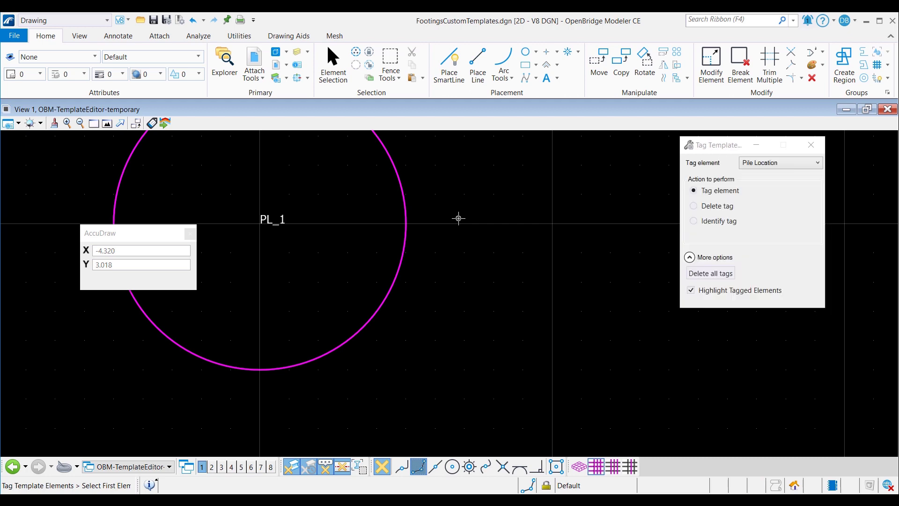
key(Escape)
scroll(459, 218, down, 8)
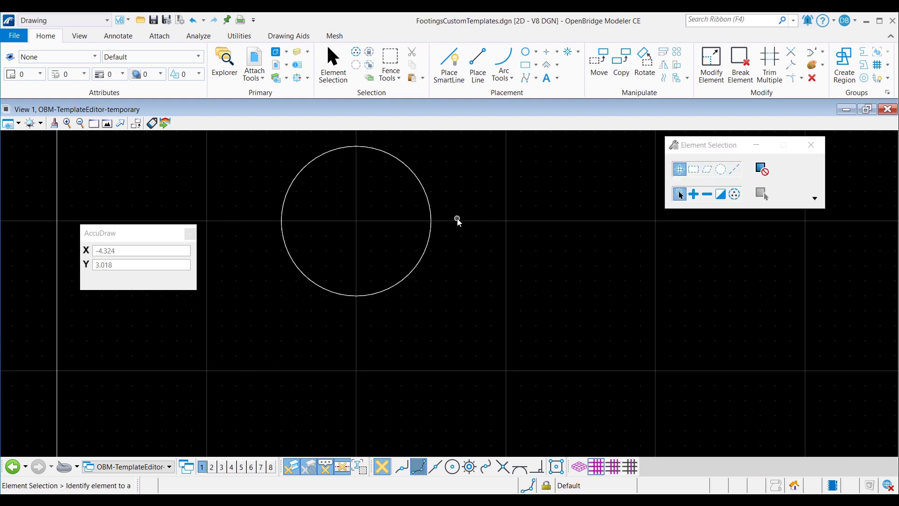
scroll(459, 222, down, 1)
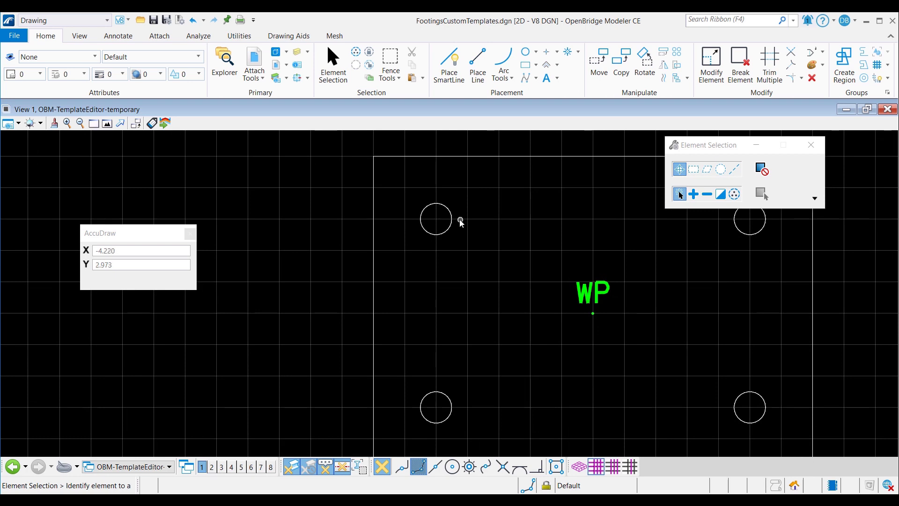
Step: Fit the drawing in view, import it as the Rectangular_Chamfered_4Piles template, and increase the point label text size twice
click(107, 124)
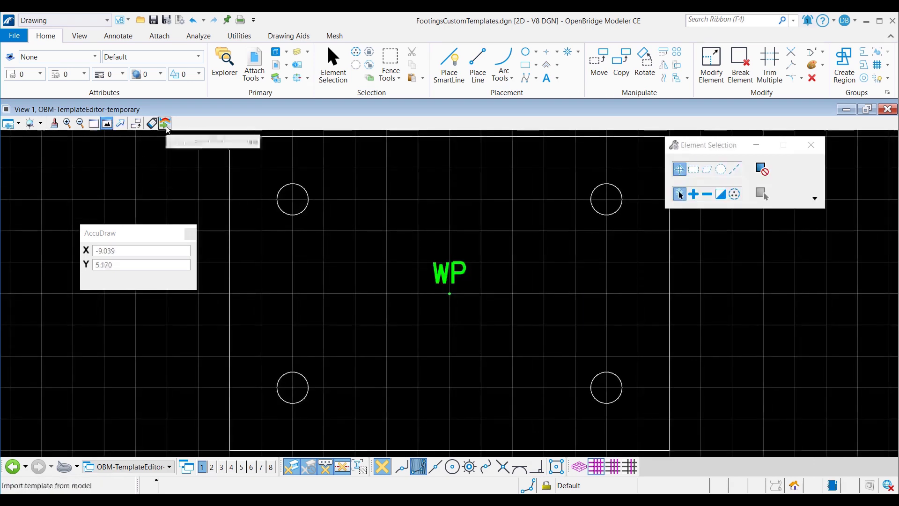
click(400, 297)
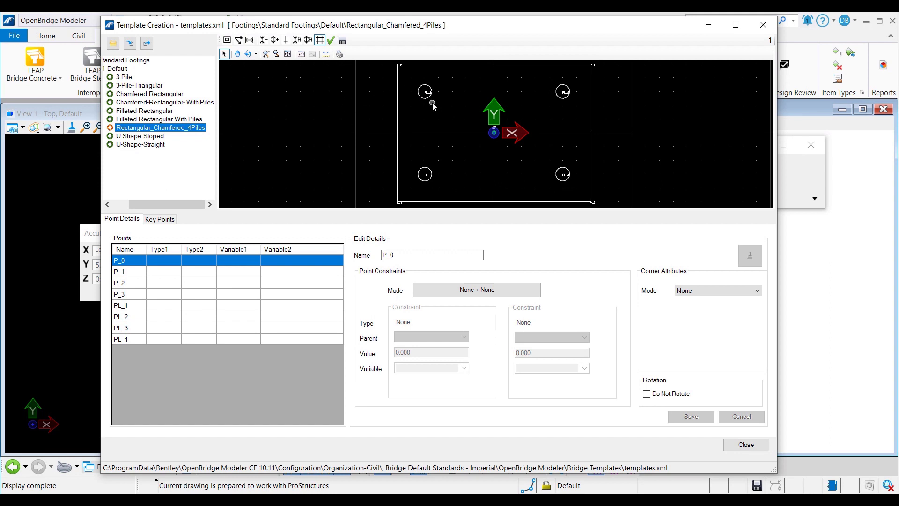
click(307, 41)
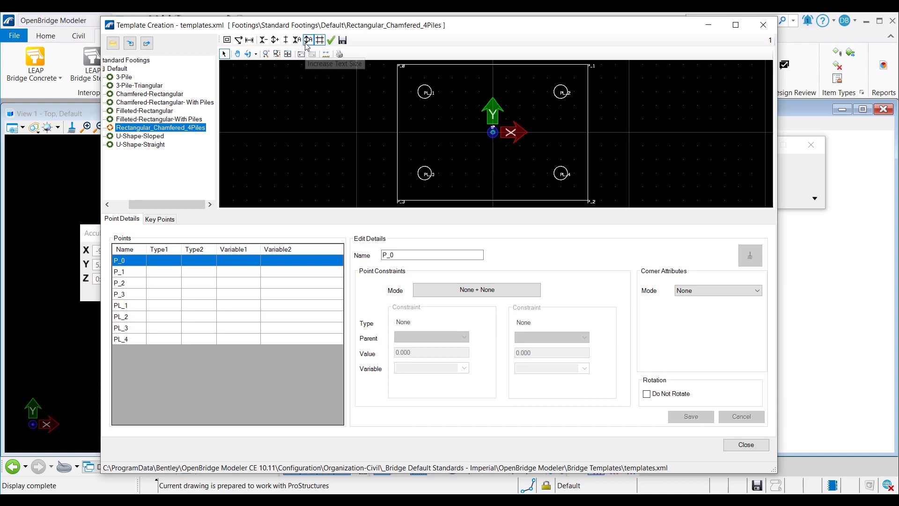
click(307, 41)
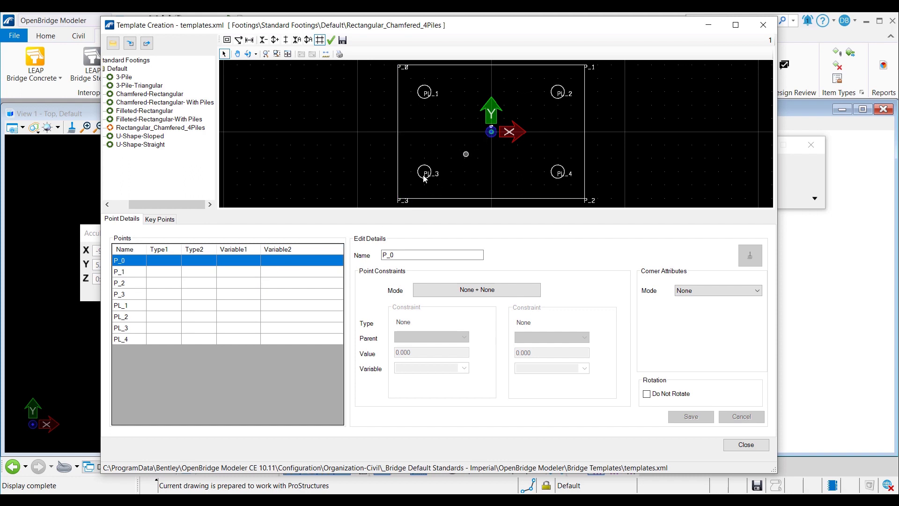
Step: Set the constraint mode of point P_3 to Horizontal + Vertical
click(135, 295)
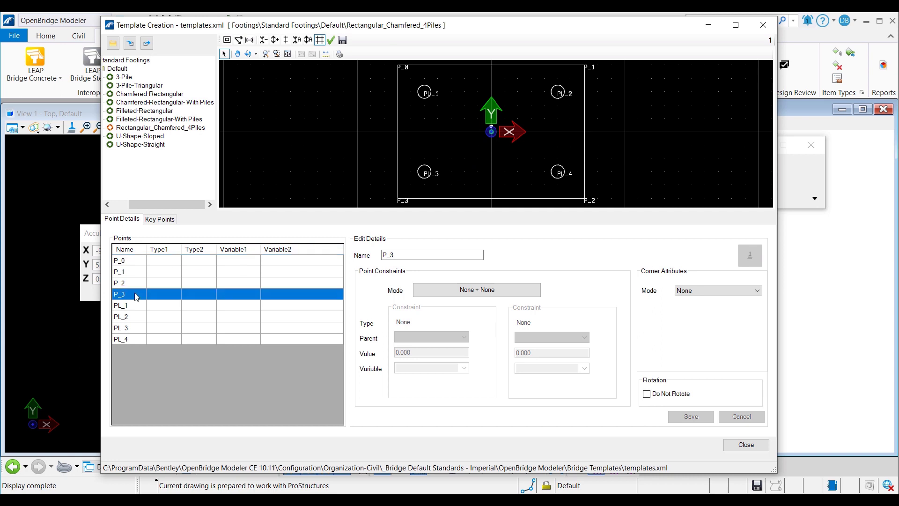
click(448, 292)
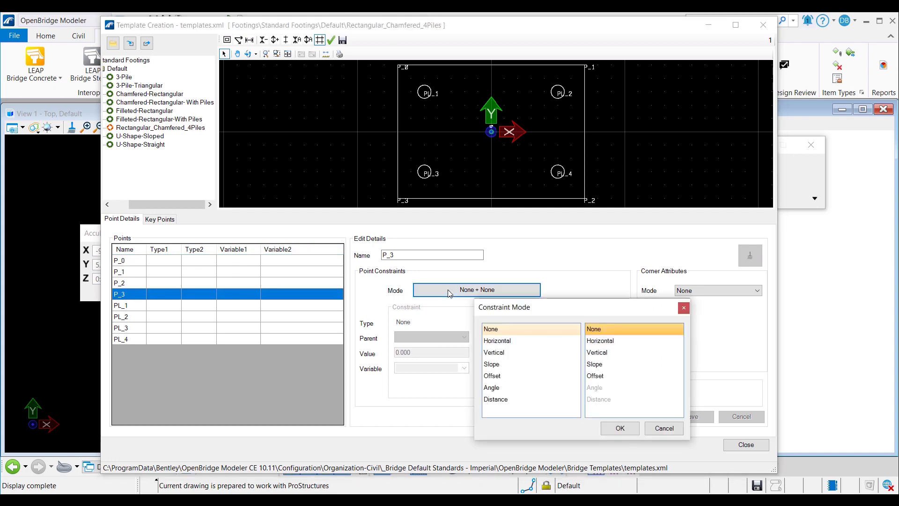
click(496, 341)
click(597, 354)
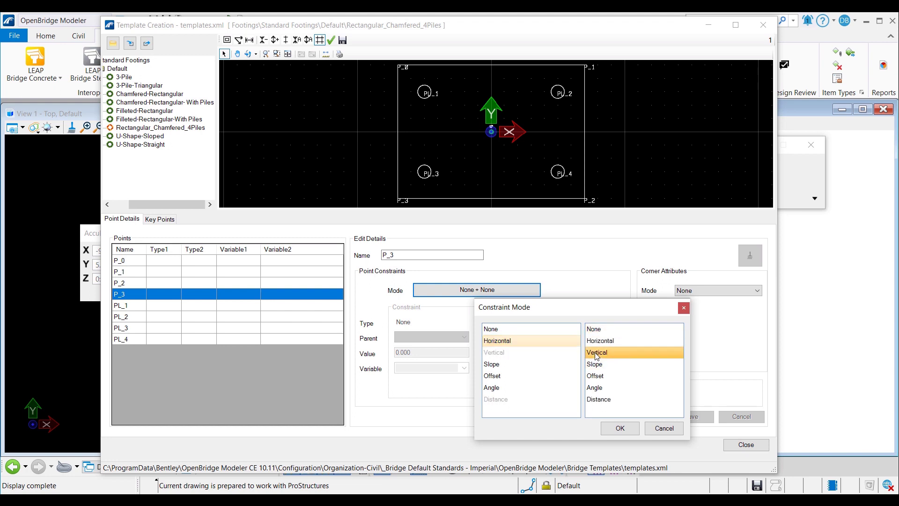
click(604, 427)
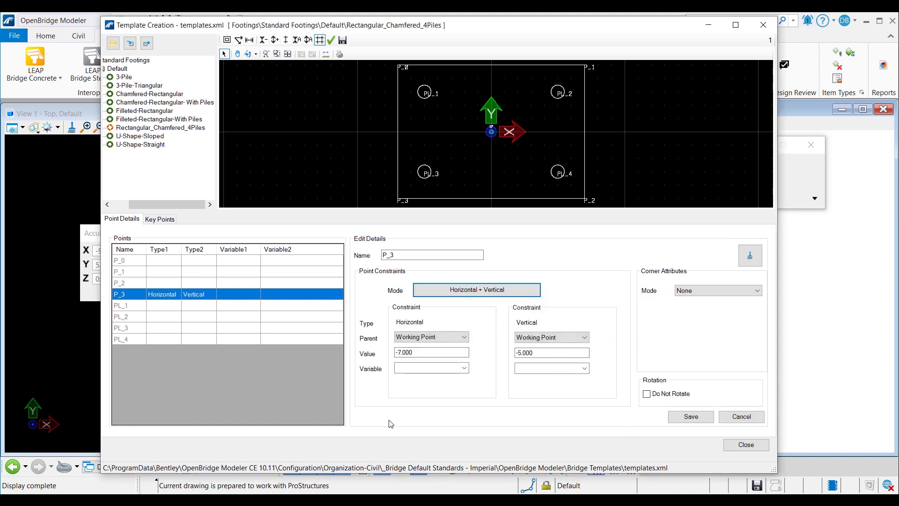
Step: Assign the variable Horizontal Offset to P_3's horizontal constraint and Longitudinal Offset to its vertical constraint
click(408, 370)
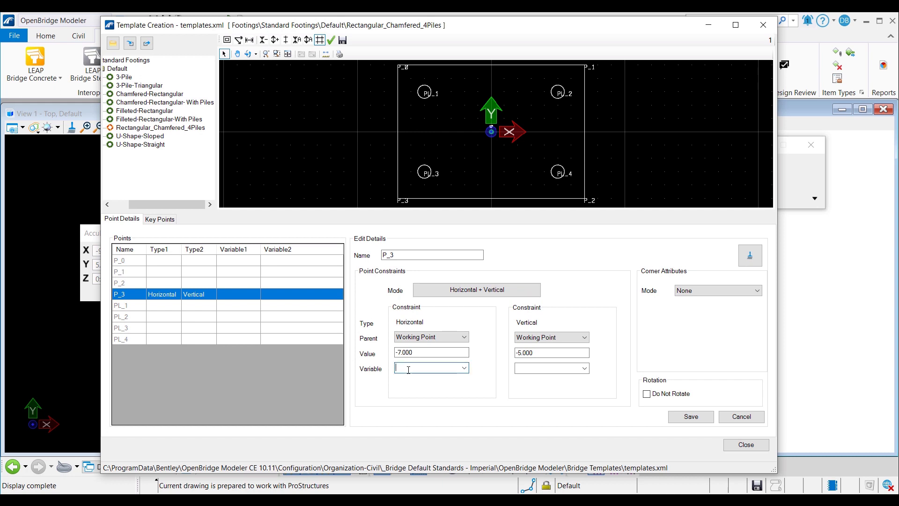
text(Horizontal Of)
click(527, 369)
text(Longitudinal Offset)
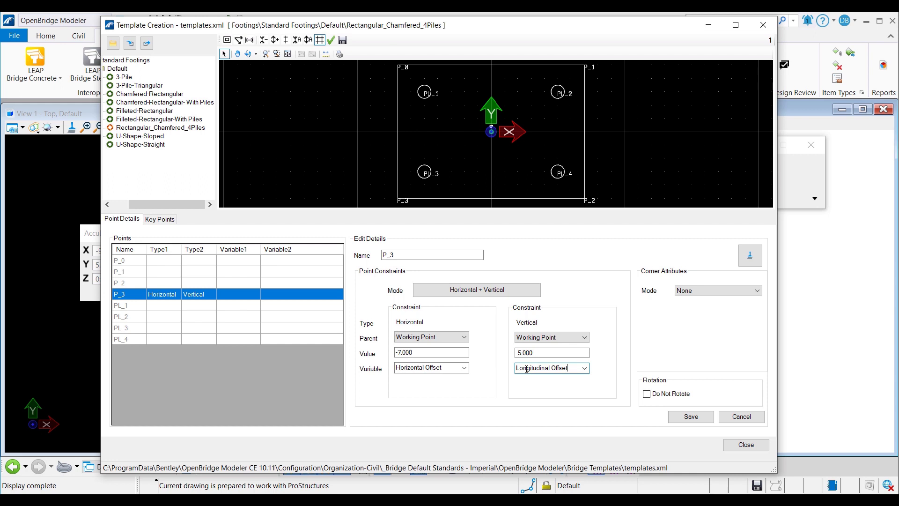
Step: Give P_3 a Chamfer corner with distance 1 and variable Chamfer, and save the point's settings
click(704, 293)
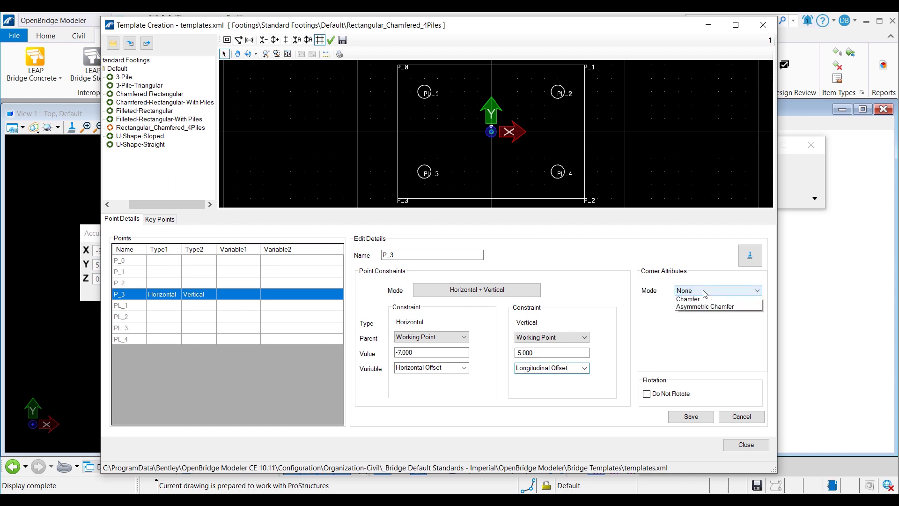
click(705, 316)
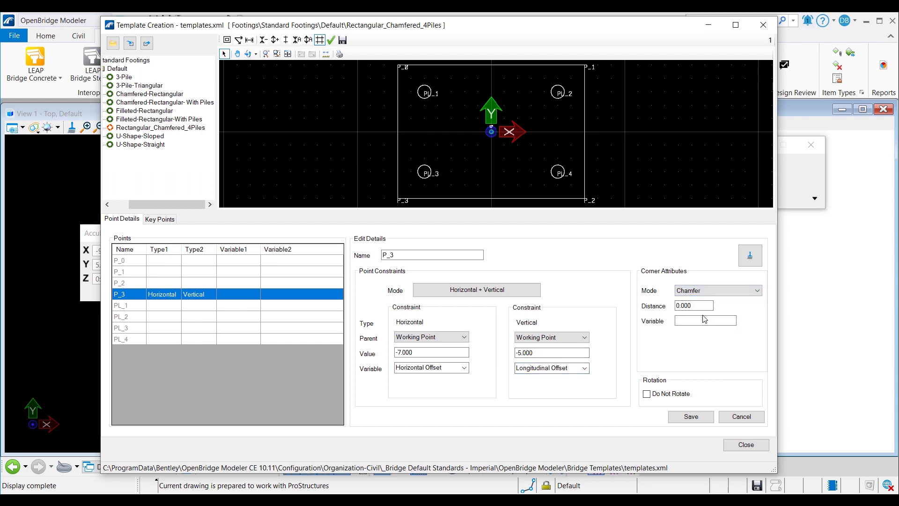
drag(711, 305, 669, 307)
text(1)
click(684, 319)
text(Chamfer)
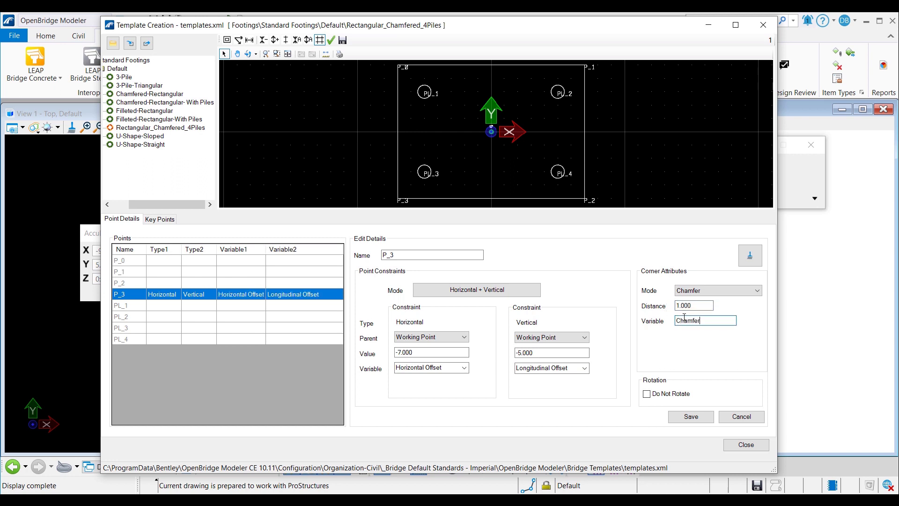
click(689, 419)
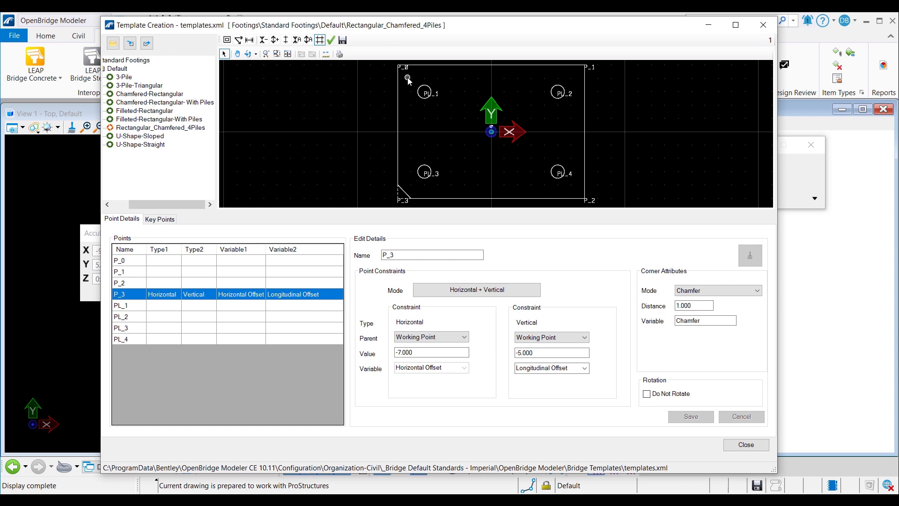
Step: Set the constraint mode of point P_0 to Horizontal + Vertical
click(141, 261)
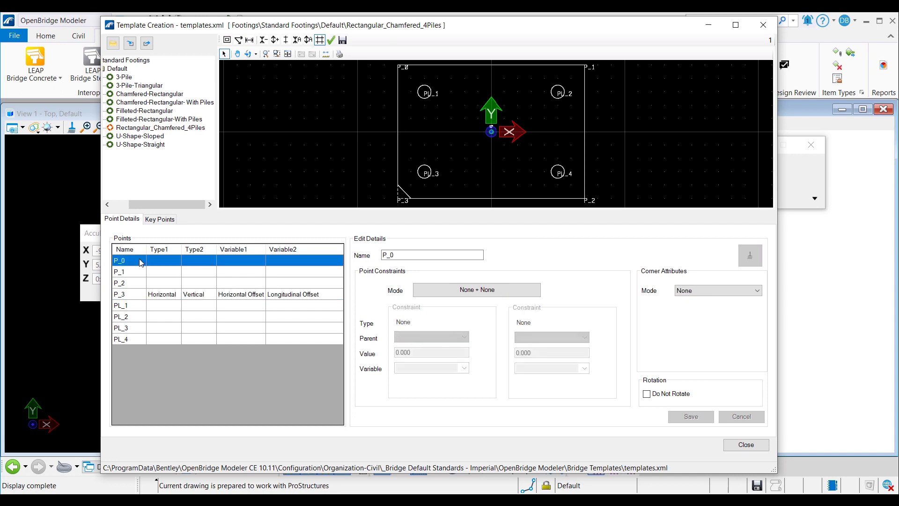
click(453, 295)
click(500, 341)
click(608, 353)
click(620, 428)
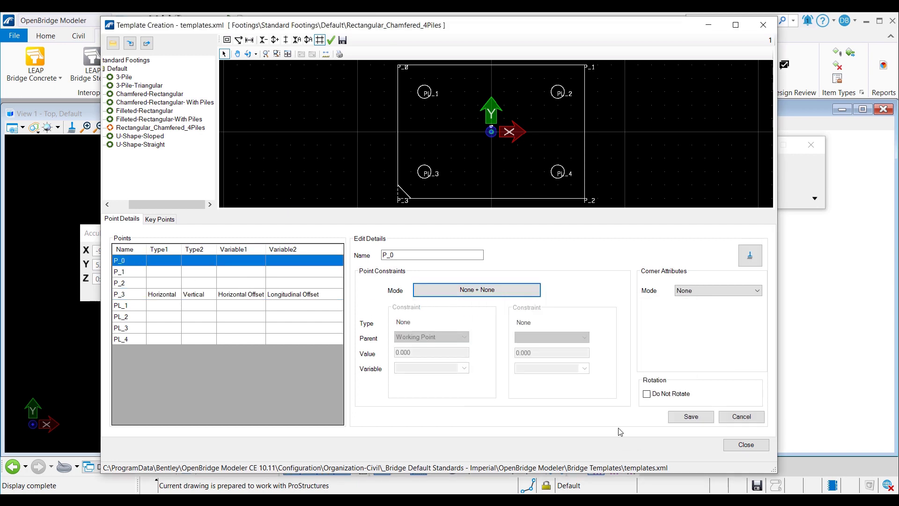
Step: Make P_3 the parent of both P_0 constraints and assign the variable Width to the vertical constraint
click(416, 339)
click(414, 369)
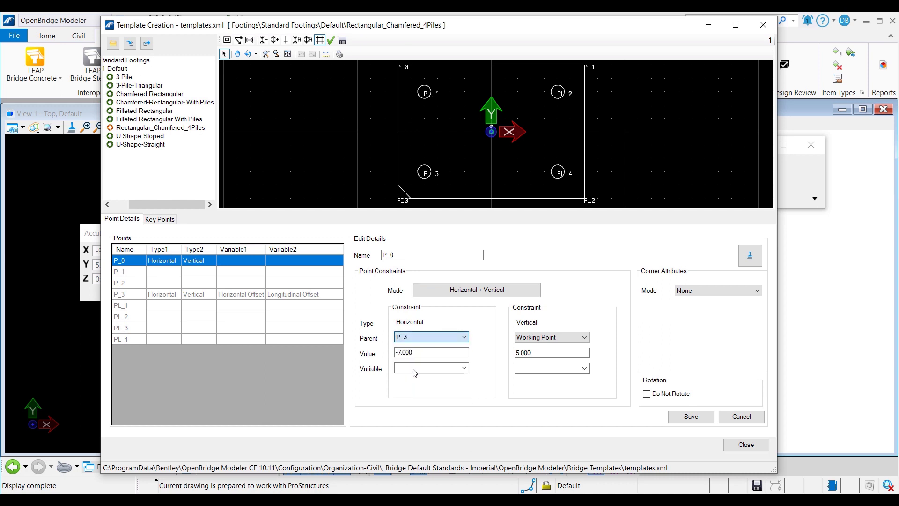
click(562, 337)
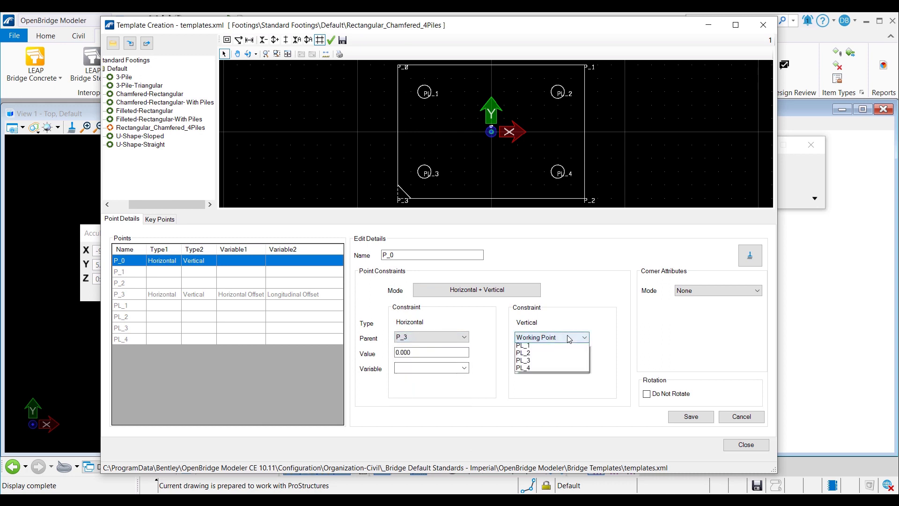
click(568, 366)
click(563, 367)
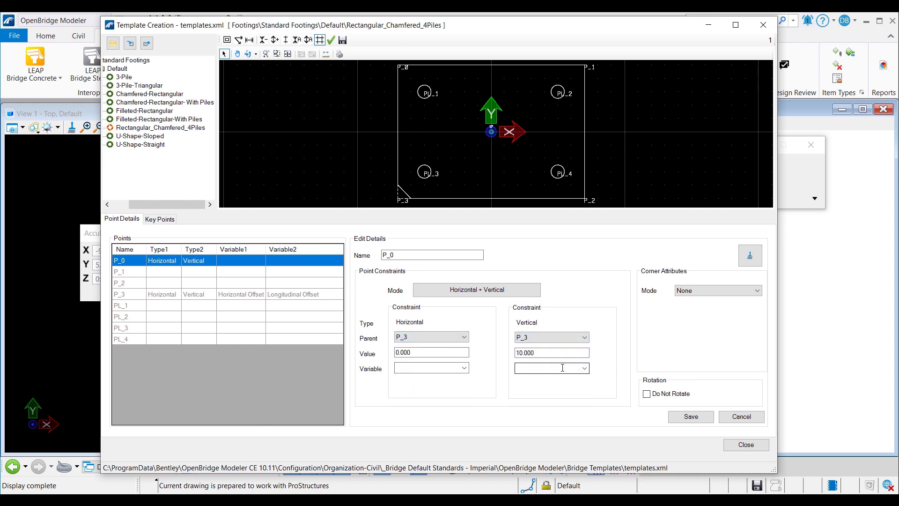
text(Widt)
Step: Give P_0 a Chamfer corner with distance 1 and variable Chamfer, and save the point's settings
click(749, 293)
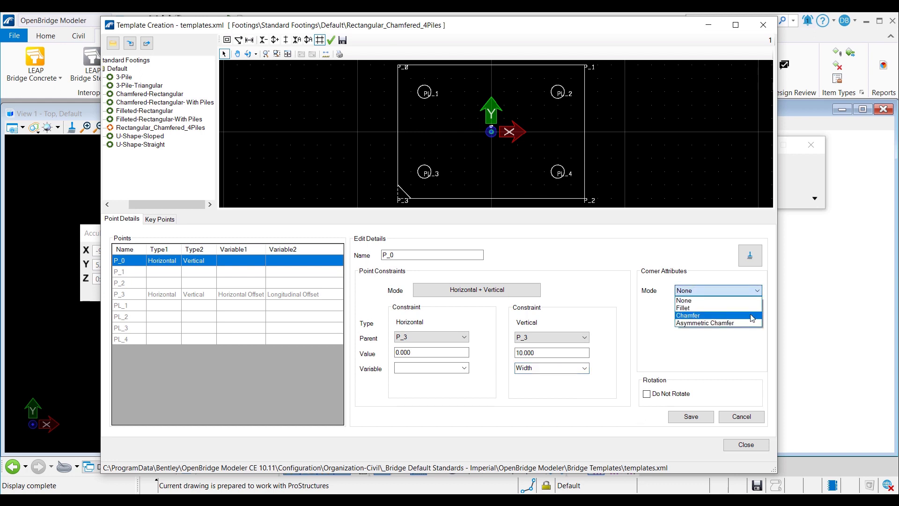
click(716, 315)
drag(712, 306, 661, 309)
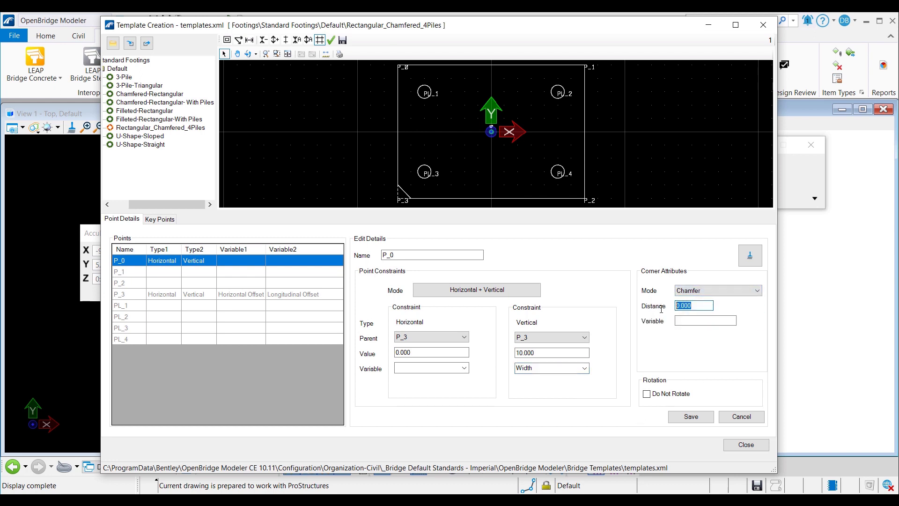
text(1)
click(691, 320)
text(Chamfer)
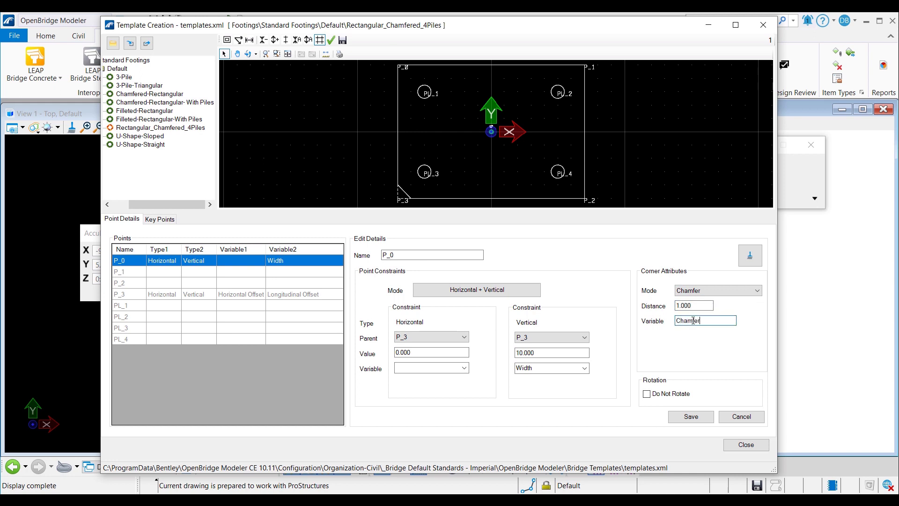
click(692, 418)
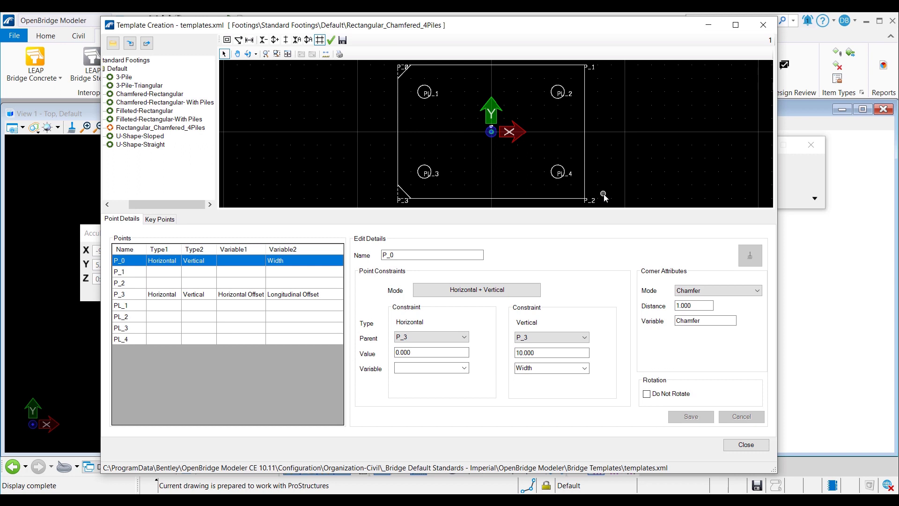
Step: Set the constraint mode of point P_2 to Horizontal + Vertical
click(125, 283)
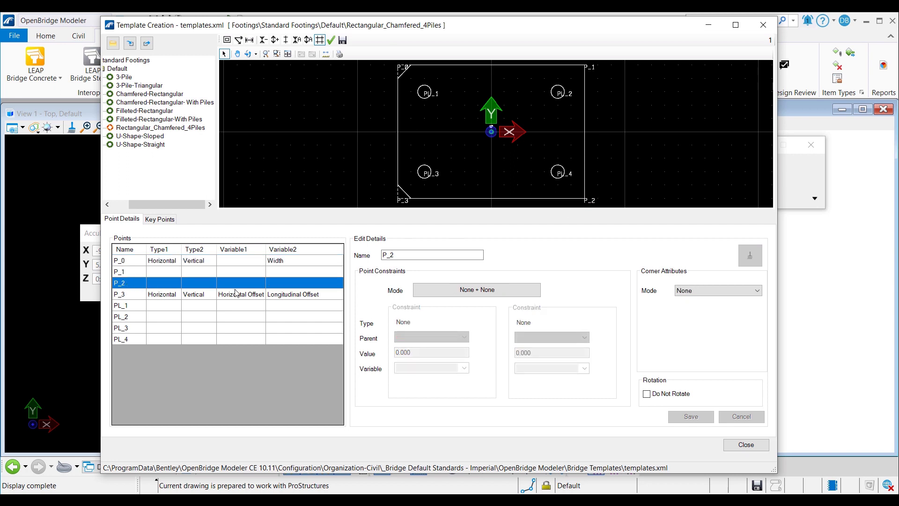
click(480, 291)
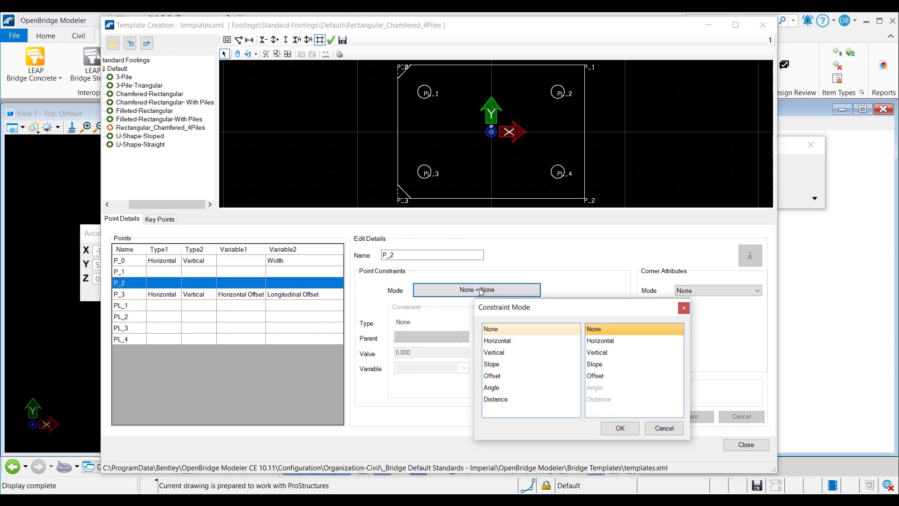
click(520, 340)
click(605, 356)
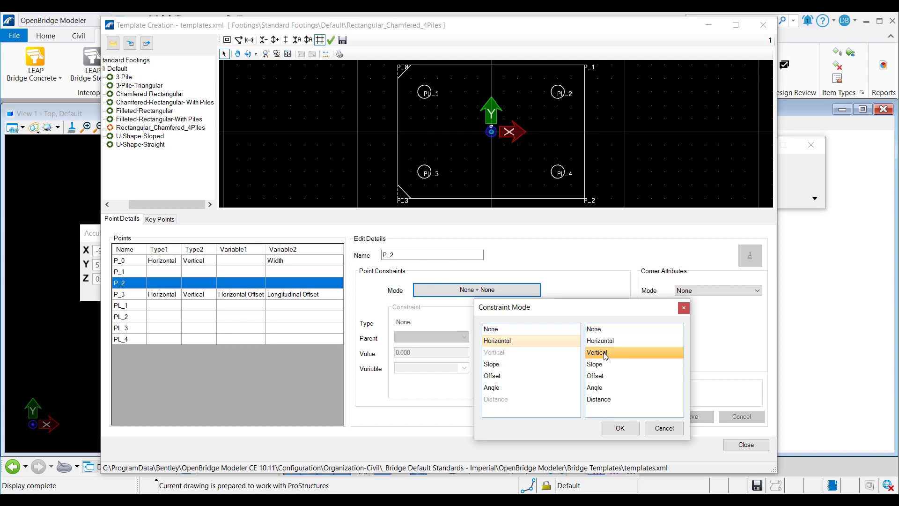
click(619, 429)
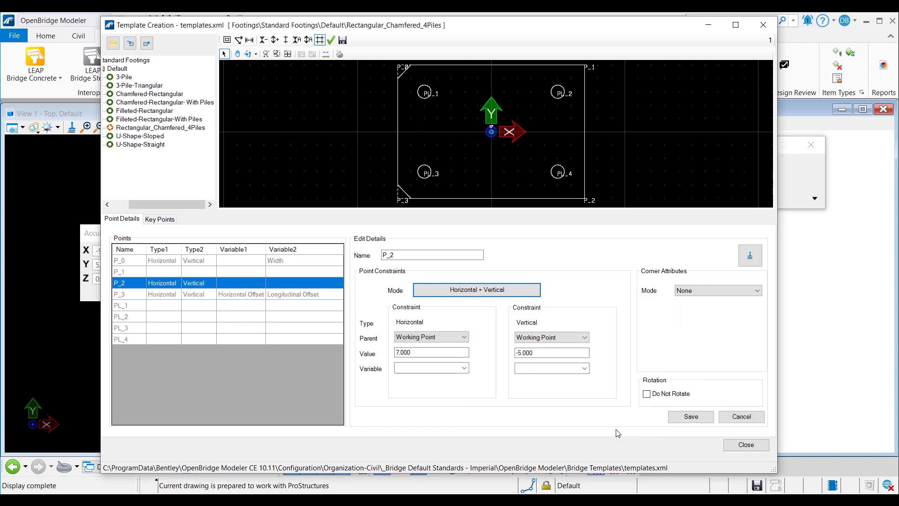
Step: Make P_3 the parent of both P_2 constraints and assign the variable Length to the horizontal constraint
click(435, 338)
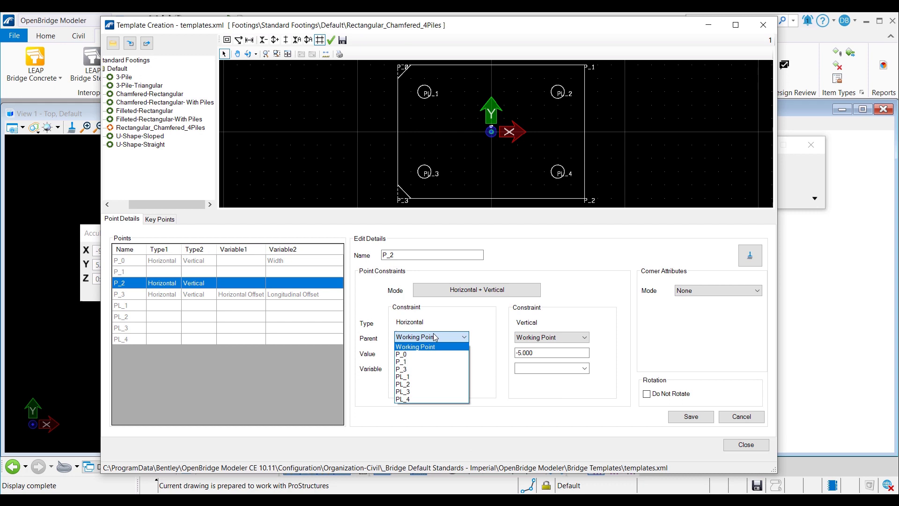
click(418, 371)
click(416, 367)
text(Length)
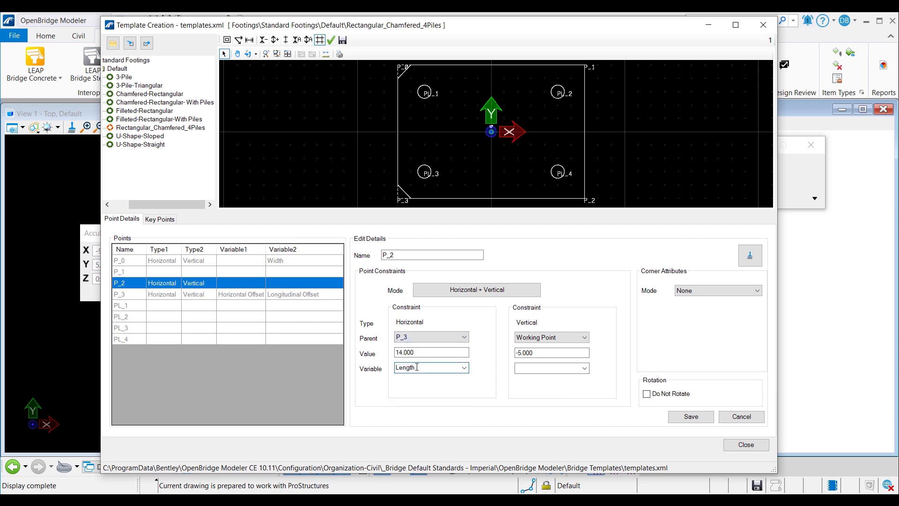
click(569, 338)
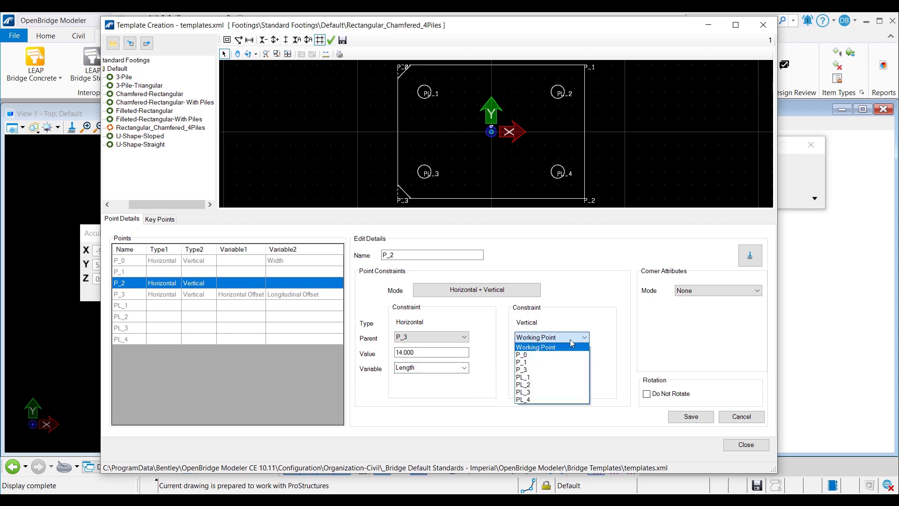
click(568, 371)
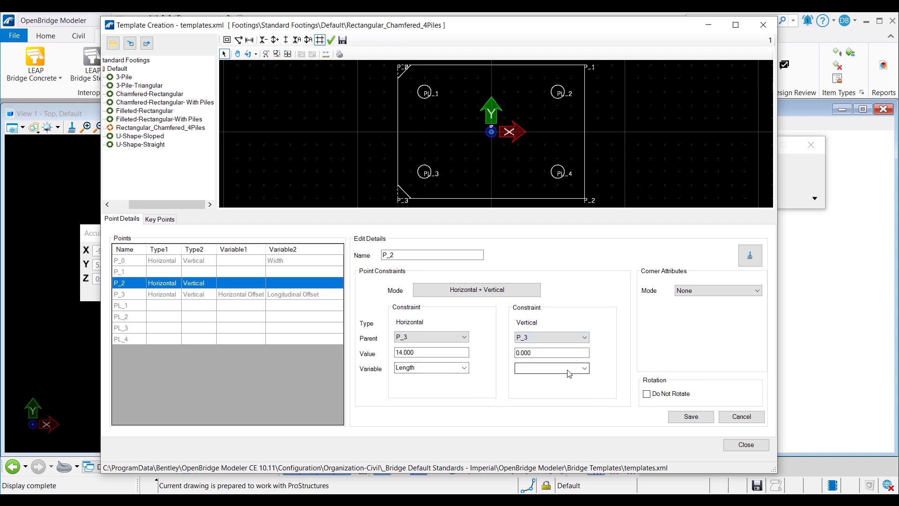
Step: Give P_2 a Chamfer corner with distance 1 and variable Chamfer, and save the point's settings
click(703, 290)
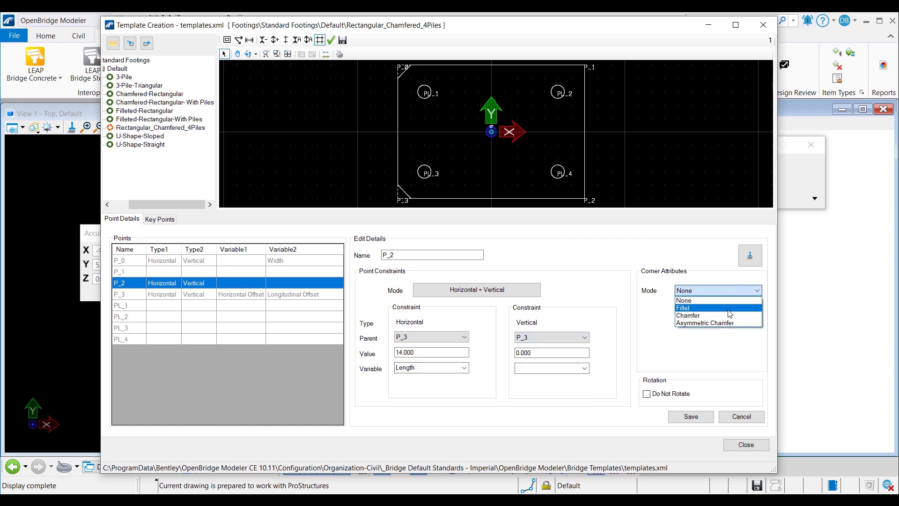
click(734, 315)
click(693, 305)
text(1)
click(690, 321)
text(Chamfer)
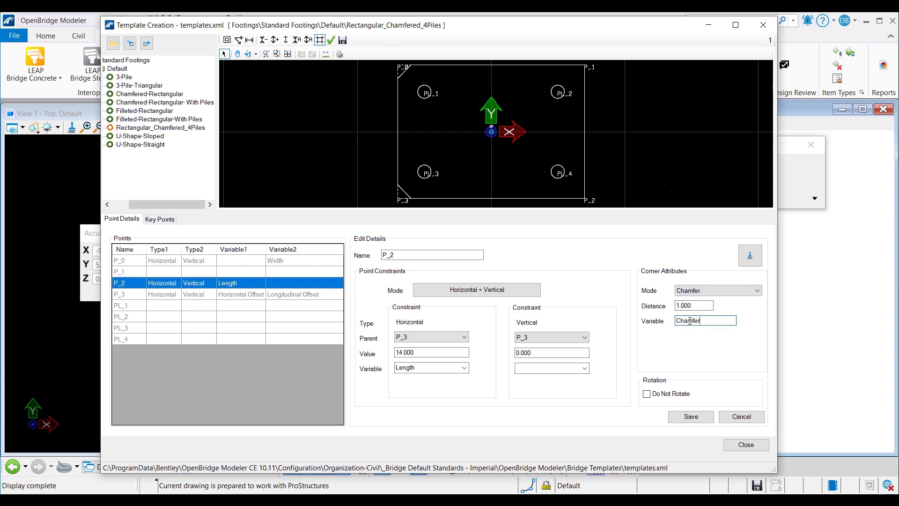
click(691, 416)
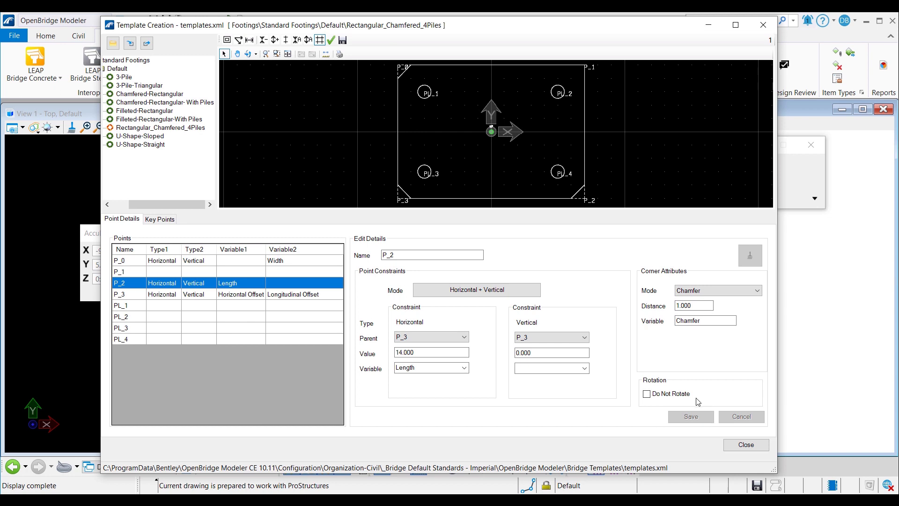
Step: Set the constraint mode of point P_1 to Horizontal + Vertical
click(128, 271)
click(488, 290)
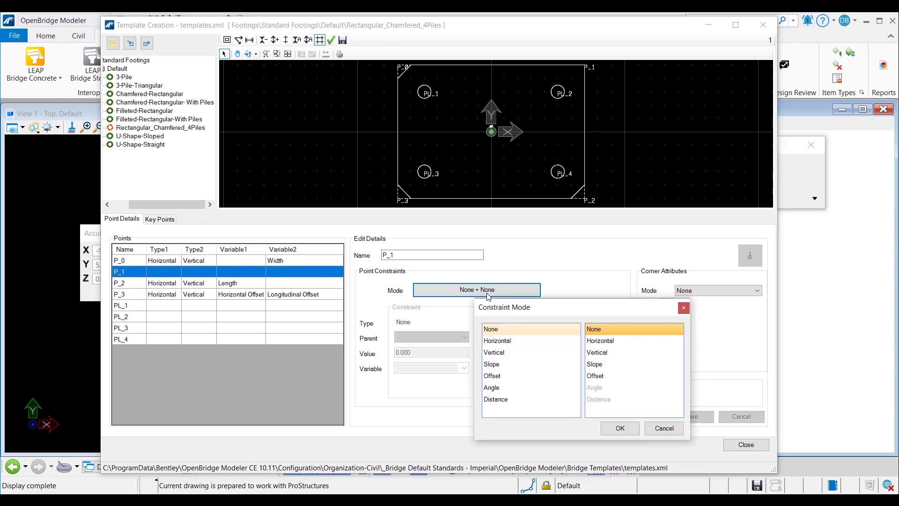
click(497, 340)
click(598, 352)
click(619, 428)
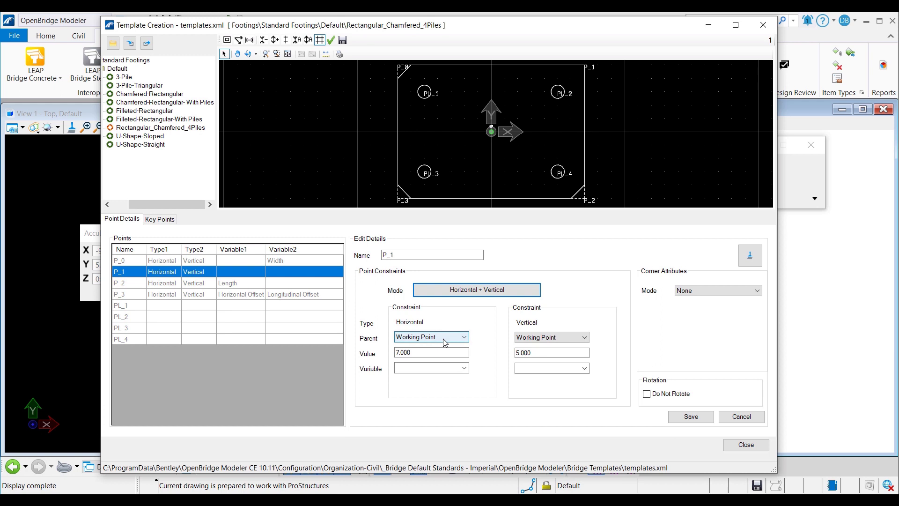
Step: Set P_2 as the parent of P_1's horizontal constraint and P_0 as the parent of its vertical constraint
click(445, 342)
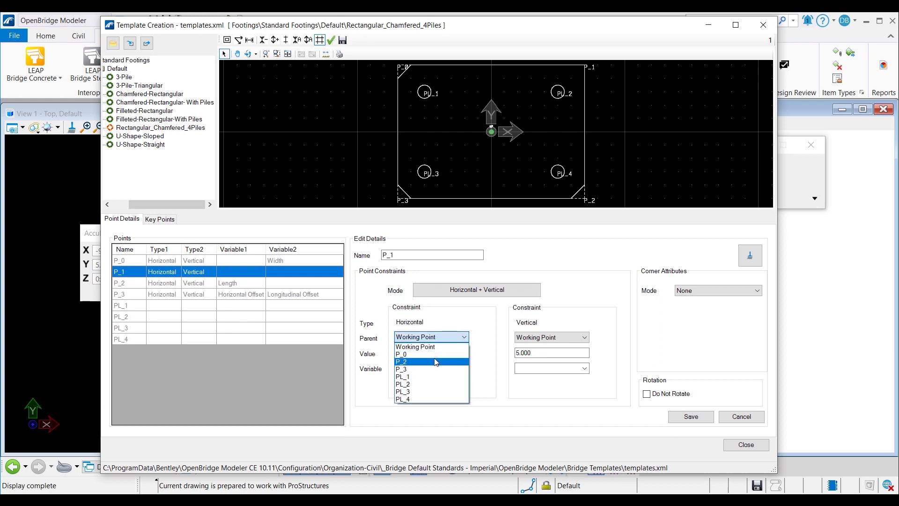
click(434, 362)
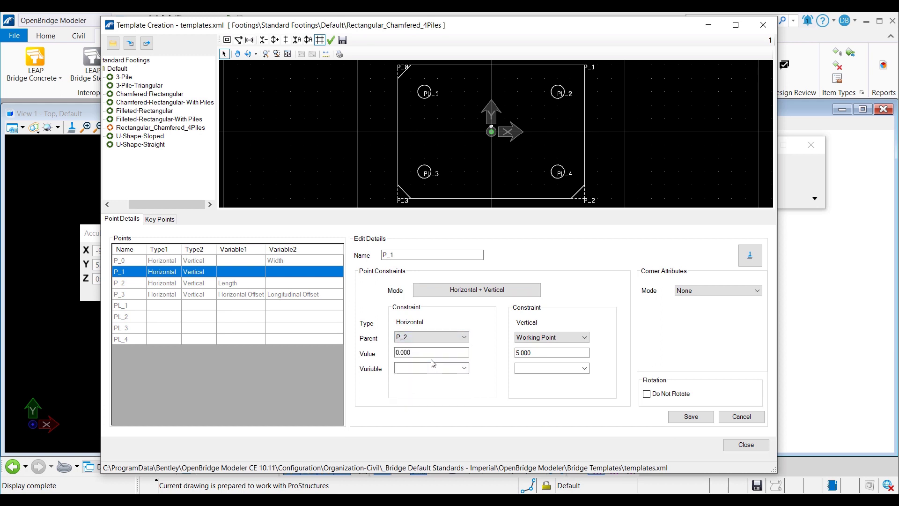
click(552, 337)
click(550, 353)
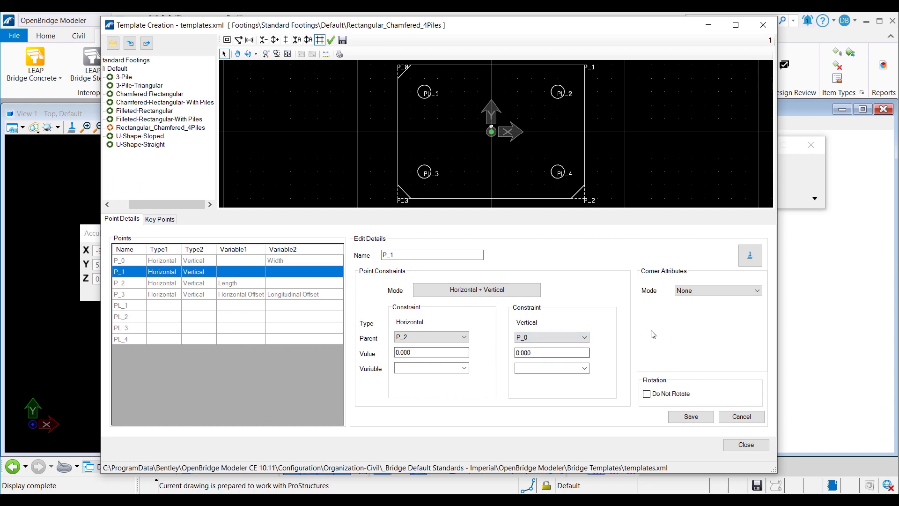
Step: Give P_1 a Chamfer corner with distance 1 and variable Chamfer, and save the point's settings
click(706, 290)
click(688, 314)
text(1)
key(Tab)
text(Chamf)
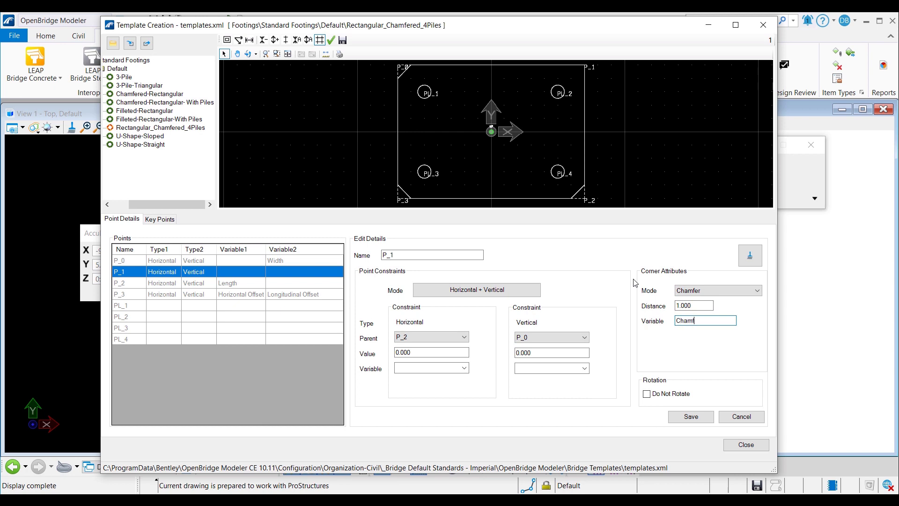
click(701, 416)
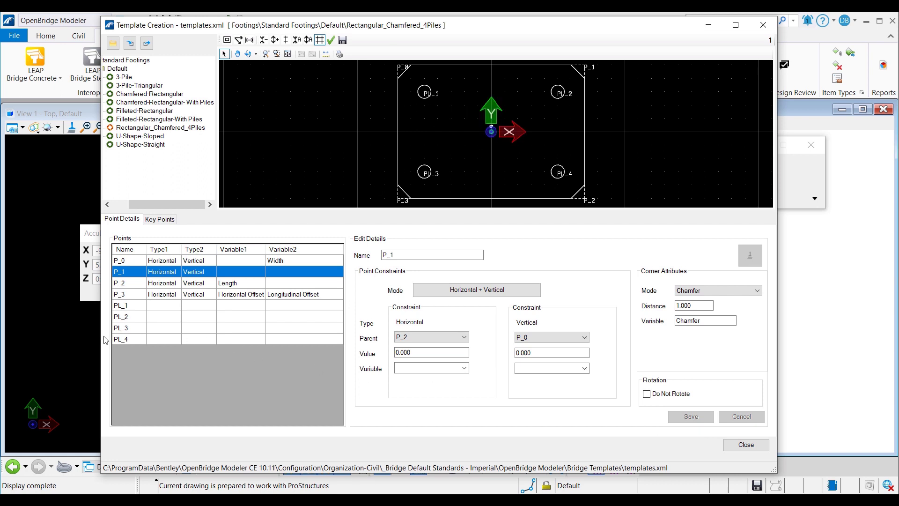
Step: Set the constraint mode of pile point PL_1 to Offset + Offset
click(132, 310)
click(500, 292)
click(500, 375)
click(604, 374)
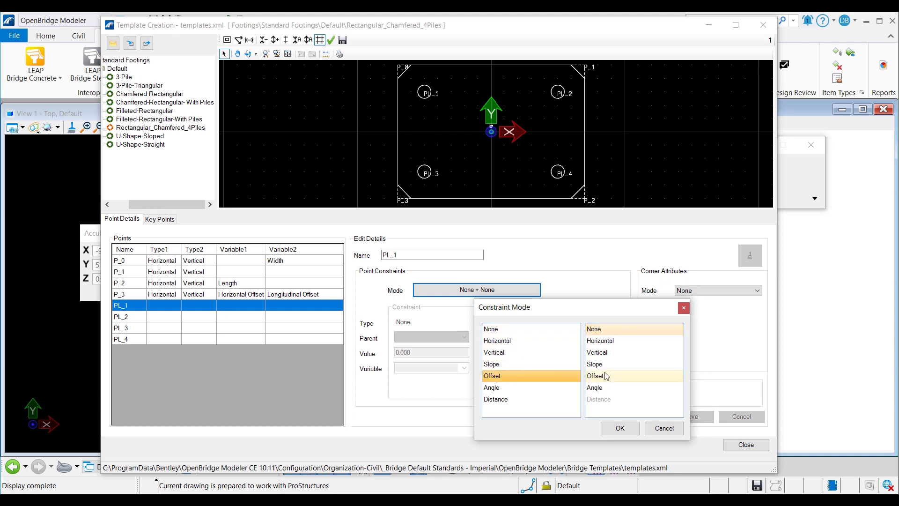
click(621, 428)
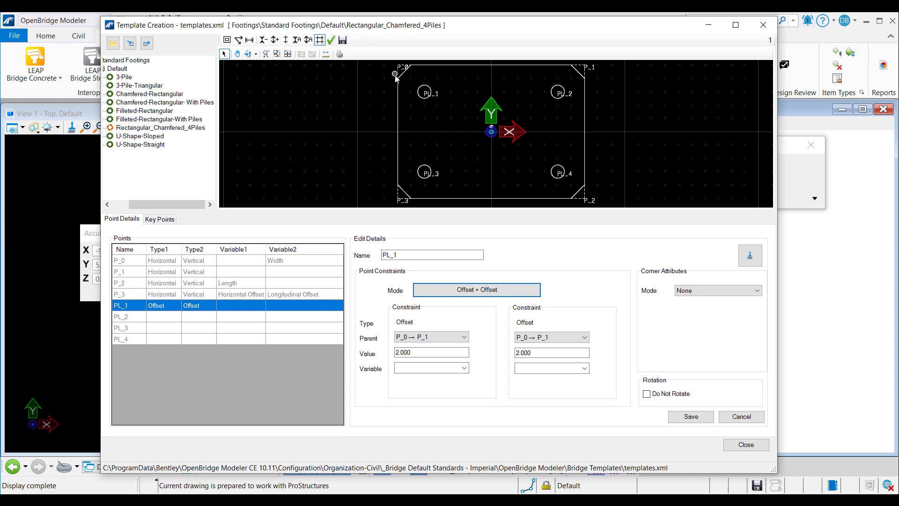
Step: Reference PL_1's first offset to P_3 → P_0 with variable Piles_H_Edge_Offset, assign Piles_V_Edge_Offset to its P_0 → P_1 offset, and save
click(429, 336)
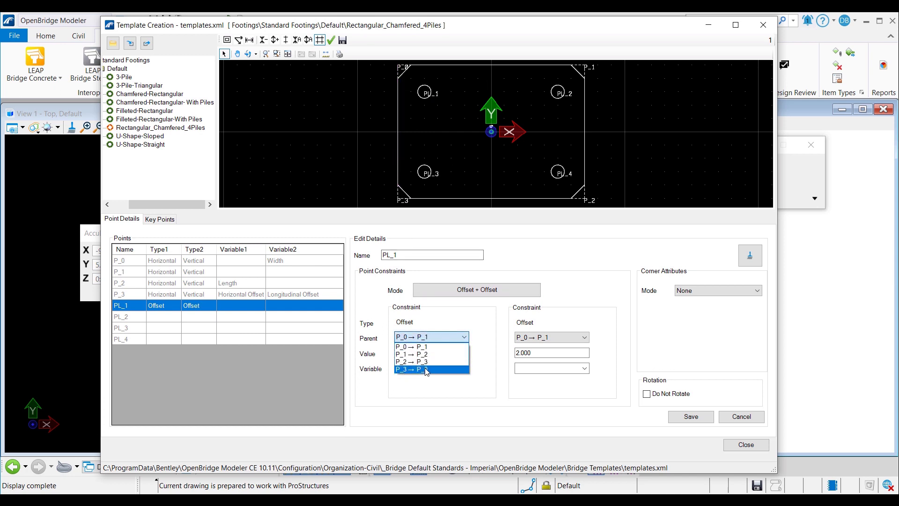
click(426, 369)
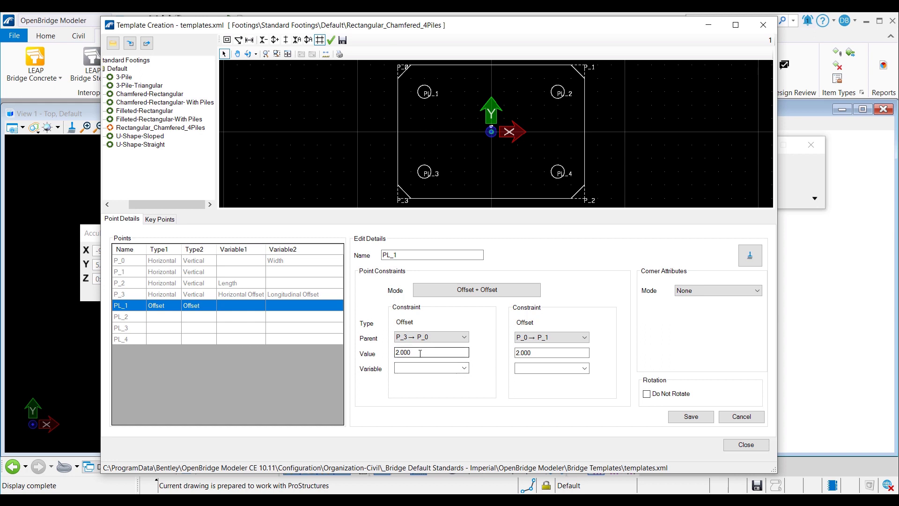
click(415, 368)
text(Piles_H_Edge_Offset)
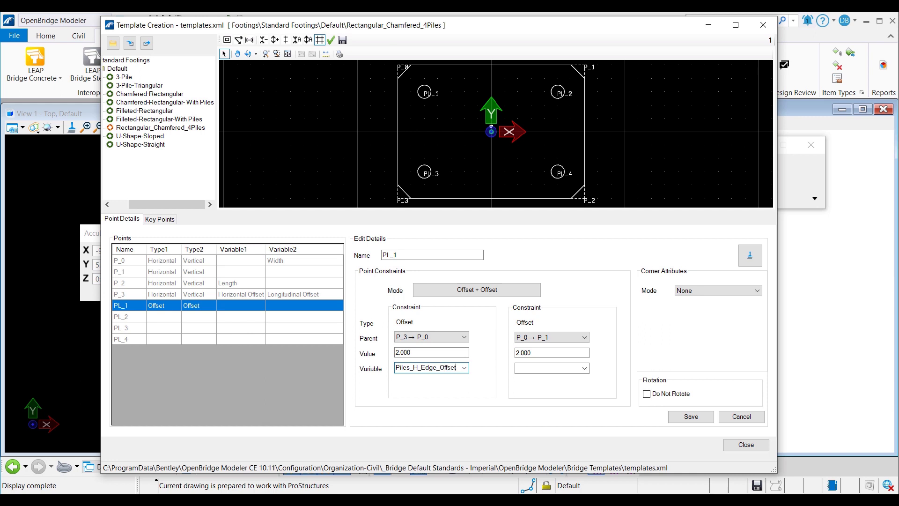
click(401, 353)
click(532, 367)
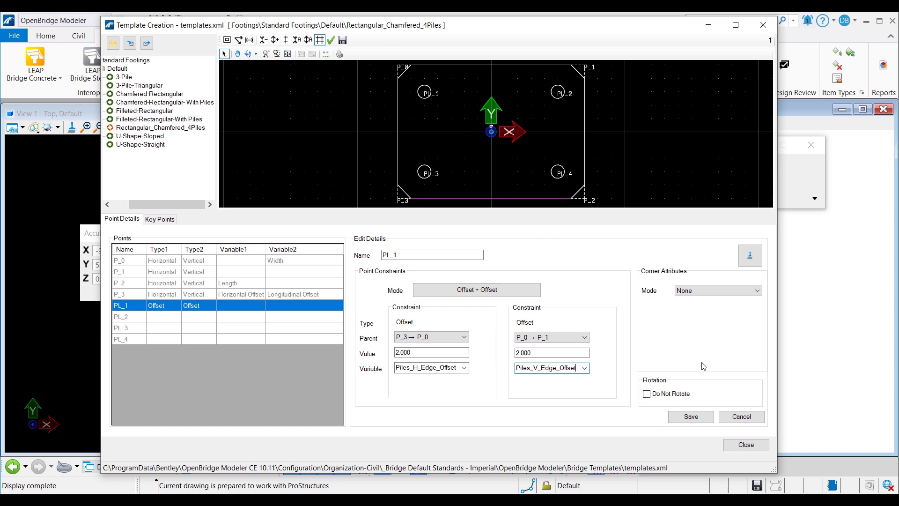
click(691, 416)
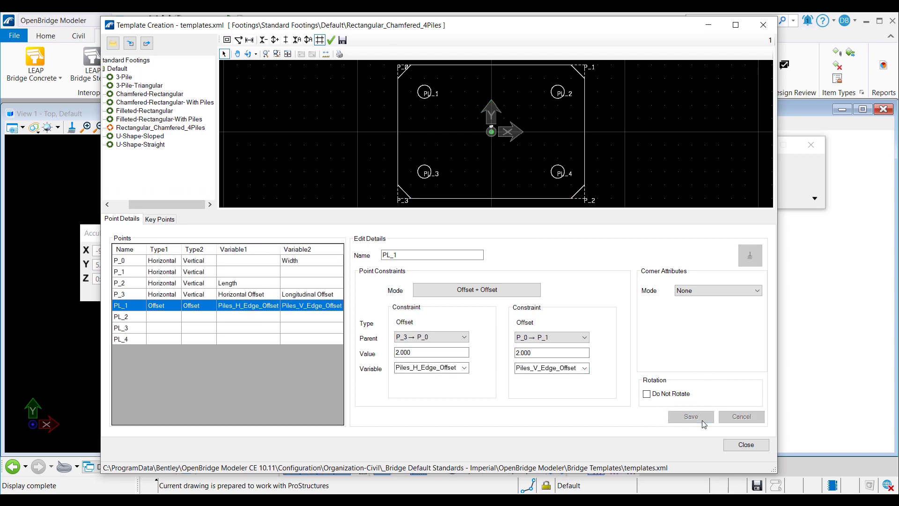
Step: Set the constraint mode of pile point PL_2 to Offset + Offset
click(128, 318)
click(463, 293)
click(497, 375)
click(609, 375)
click(621, 429)
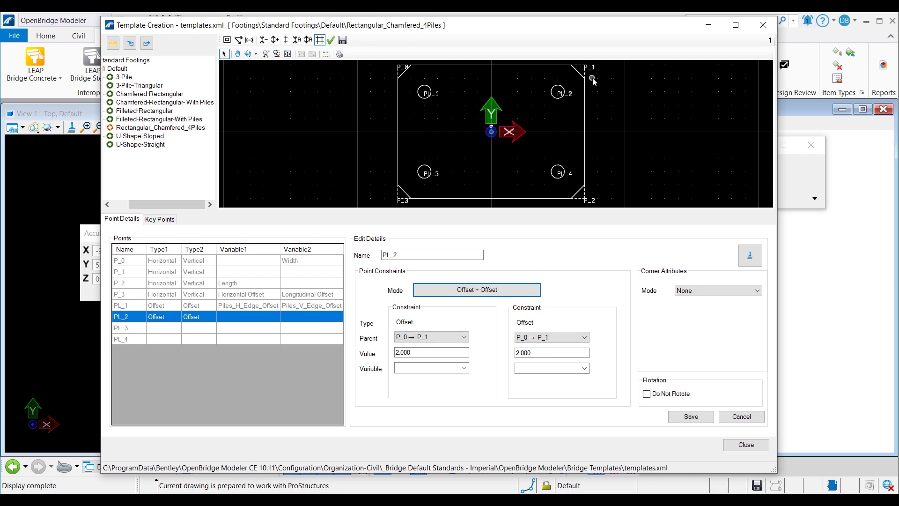
Step: Reference PL_2's first offset to P_1 → P_2 with variable Piles_H_Edge_Offset, assign Piles_V_Edge_Offset to its P_0 → P_1 offset, and save
click(427, 337)
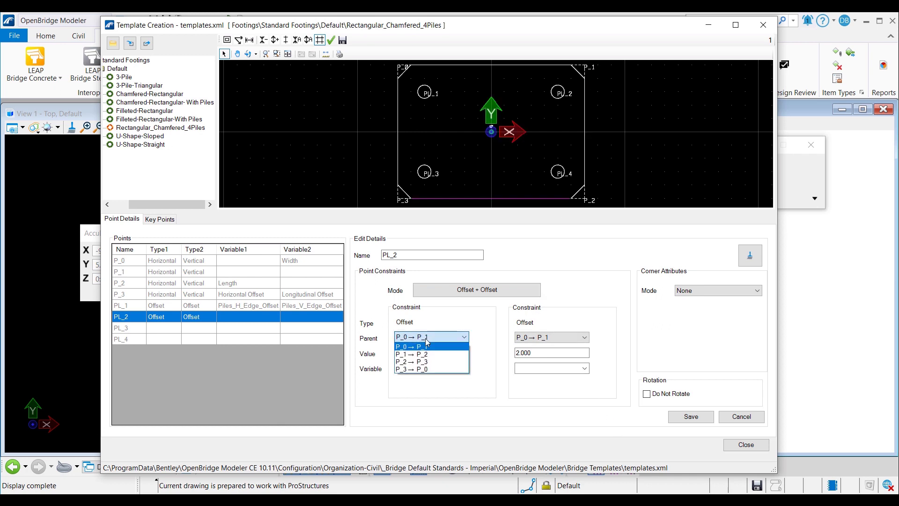
click(428, 354)
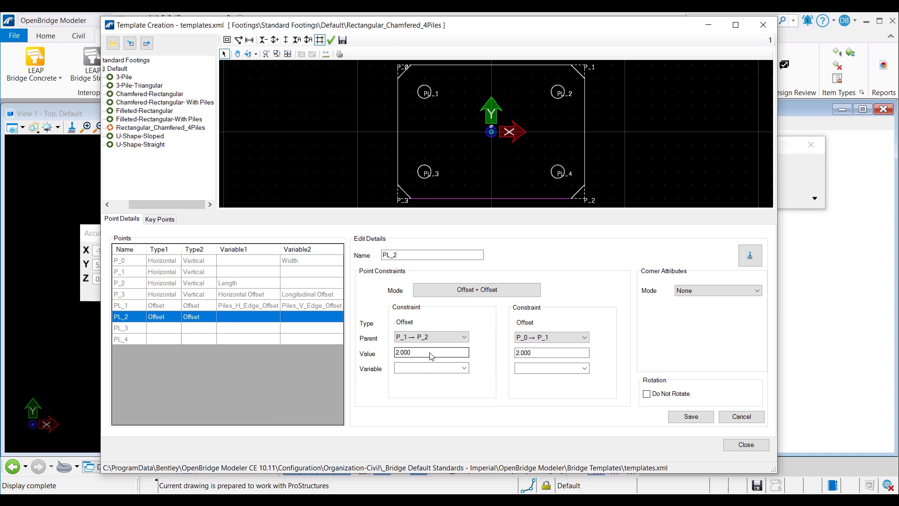
click(464, 368)
click(424, 415)
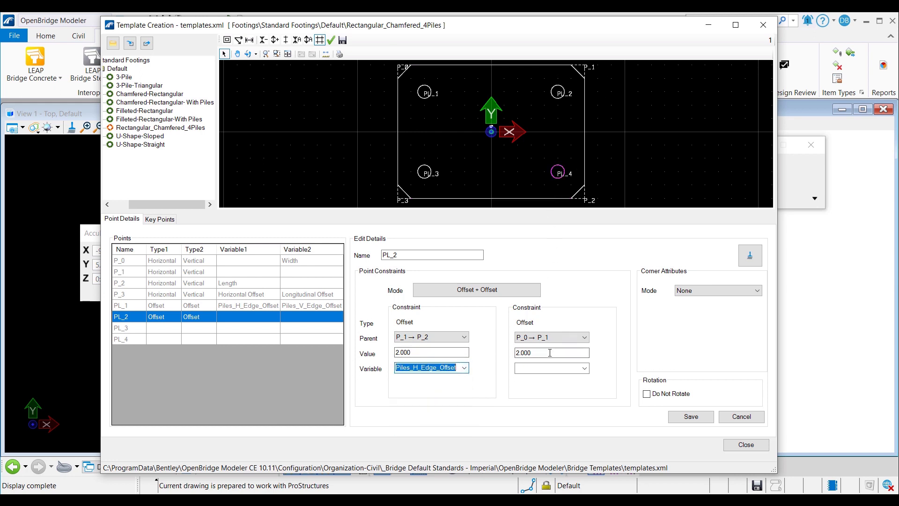
click(585, 368)
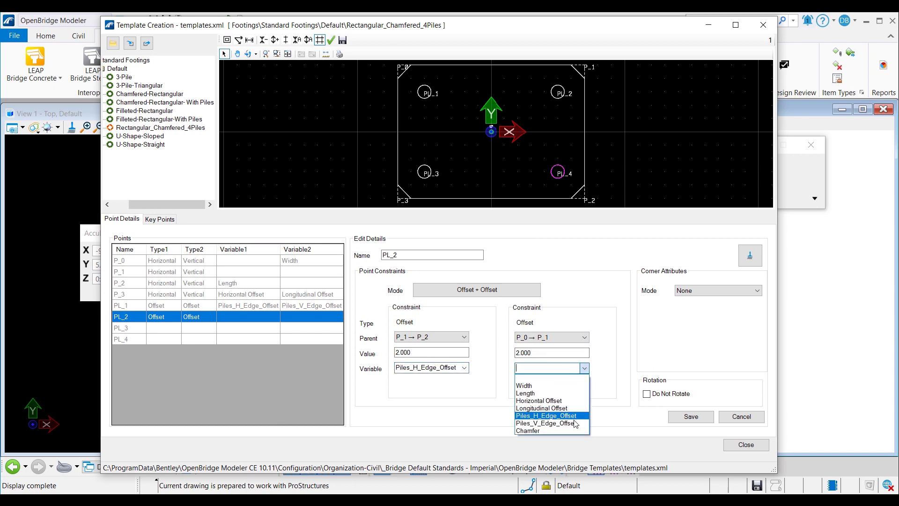
click(576, 424)
click(687, 417)
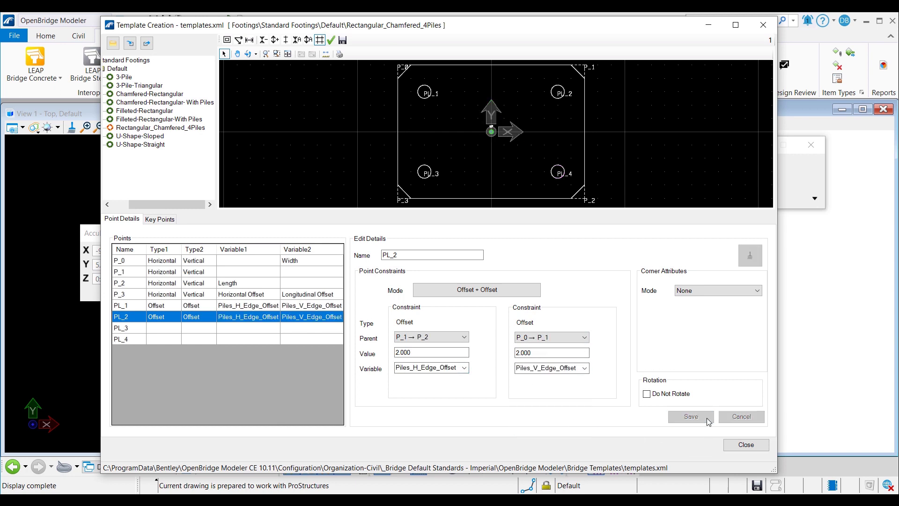
Step: Set the constraint mode of pile point PL_3 to Offset + Offset
click(129, 329)
click(504, 291)
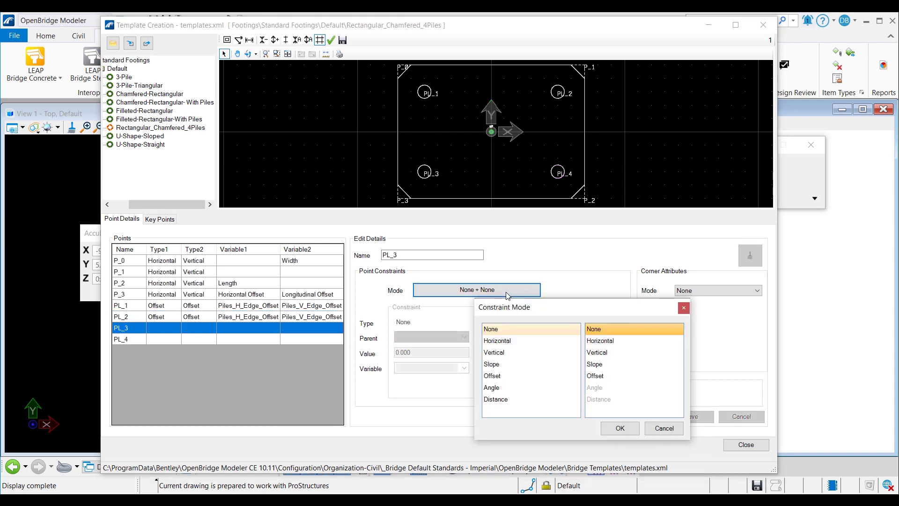
click(508, 375)
click(602, 375)
click(620, 428)
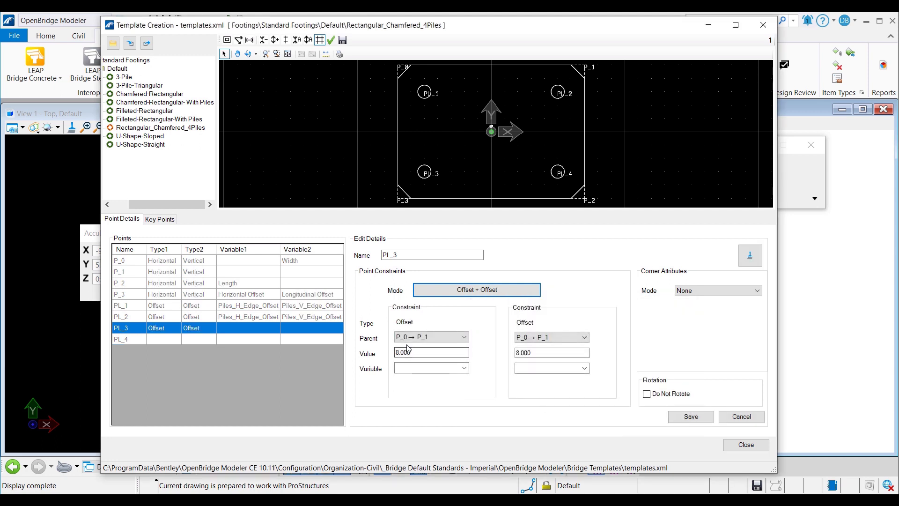
Step: Reference PL_3's offsets to P_3 → P_0 with variable Piles_H_Edge_Offset and P_2 → P_3 with Piles_V_Edge_Offset, and save the point
click(422, 341)
click(424, 370)
click(464, 368)
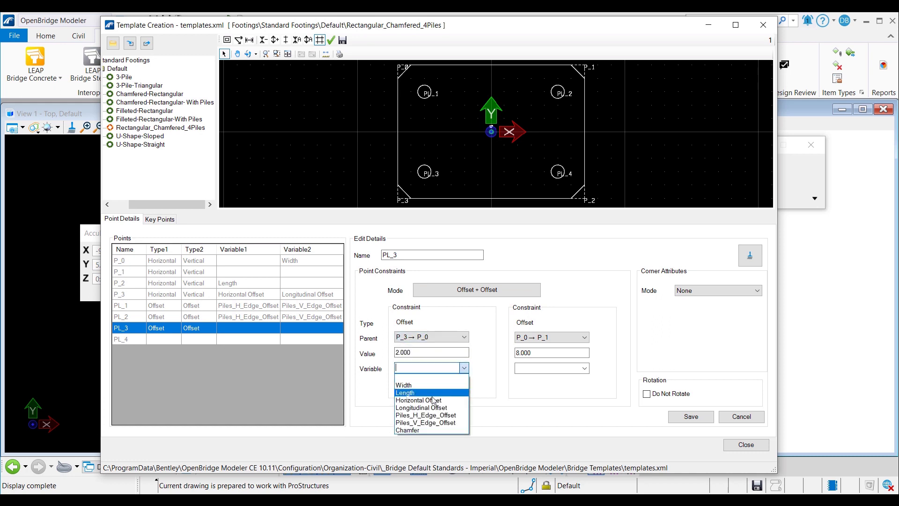
click(424, 416)
click(551, 344)
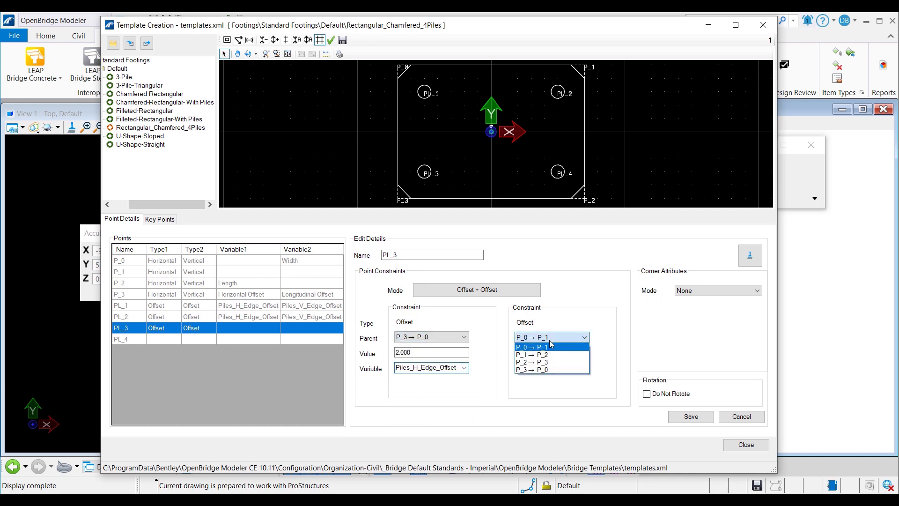
click(551, 368)
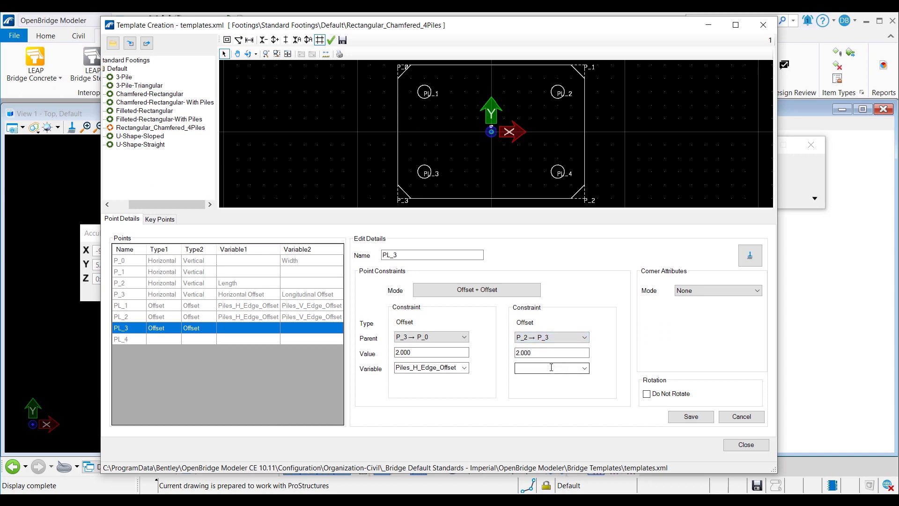
click(583, 368)
click(569, 429)
click(689, 416)
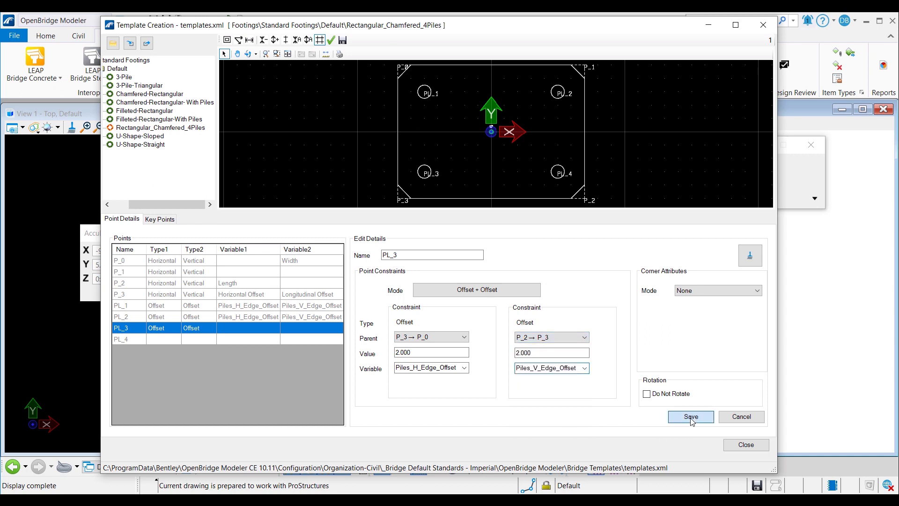
Step: Set the constraint mode of pile point PL_4 to Offset + Offset
click(125, 339)
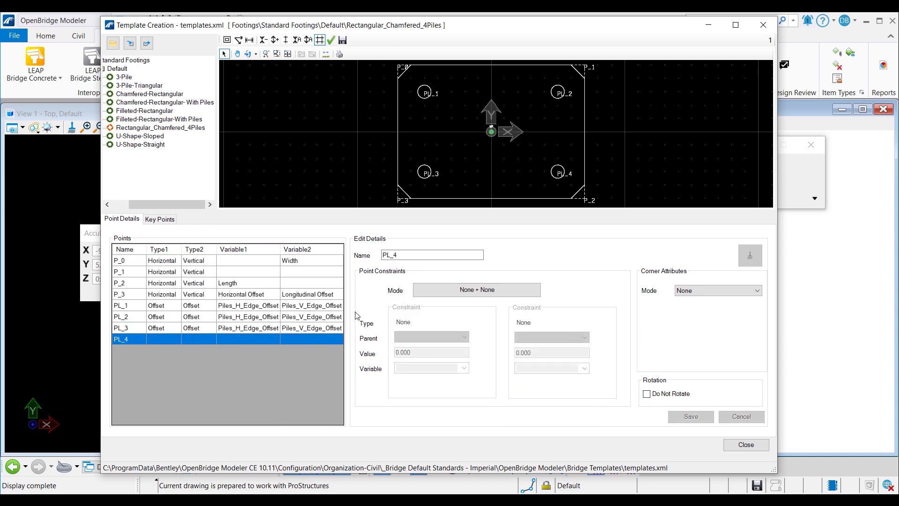
click(513, 299)
click(505, 375)
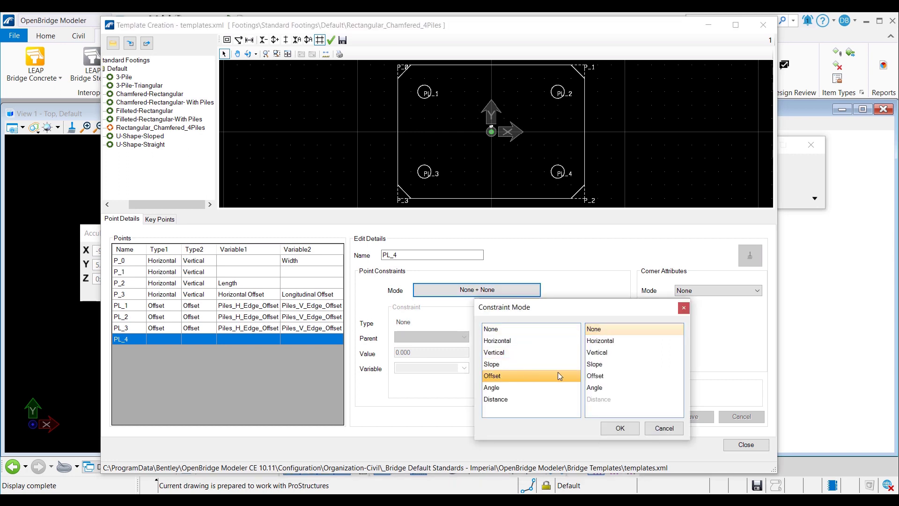
click(599, 376)
click(615, 429)
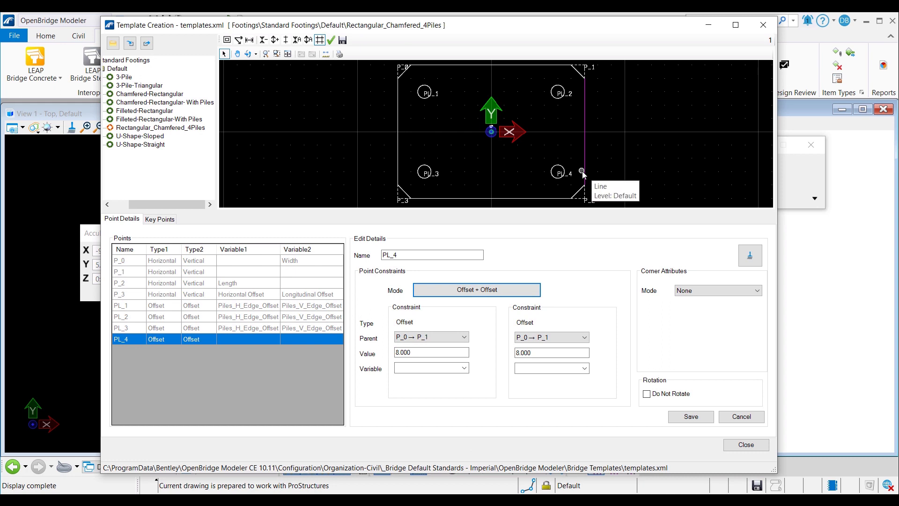
Step: Reference PL_4's offsets to P_1 → P_2 with Piles_H_Edge_Offset and P_2 → P_3 with Piles_V_Edge_Offset, save, and close the template editor
click(444, 338)
click(422, 352)
click(464, 368)
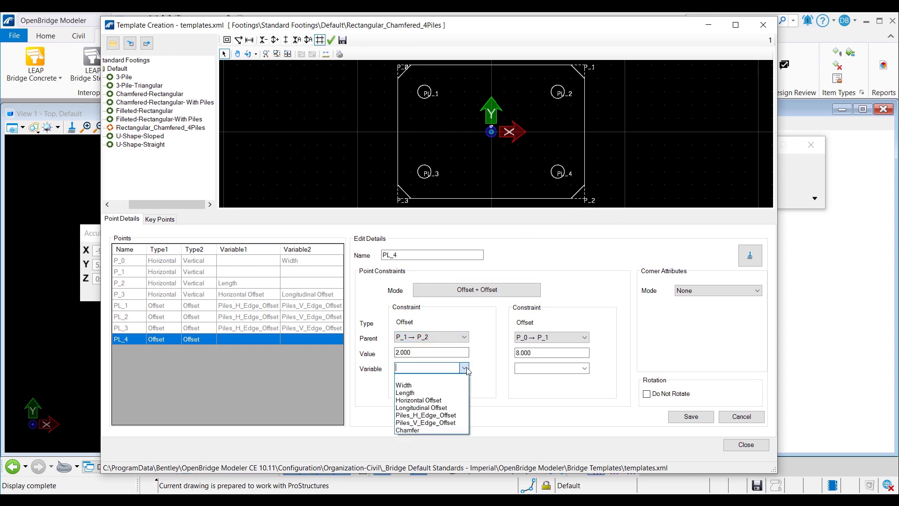
click(426, 415)
click(557, 338)
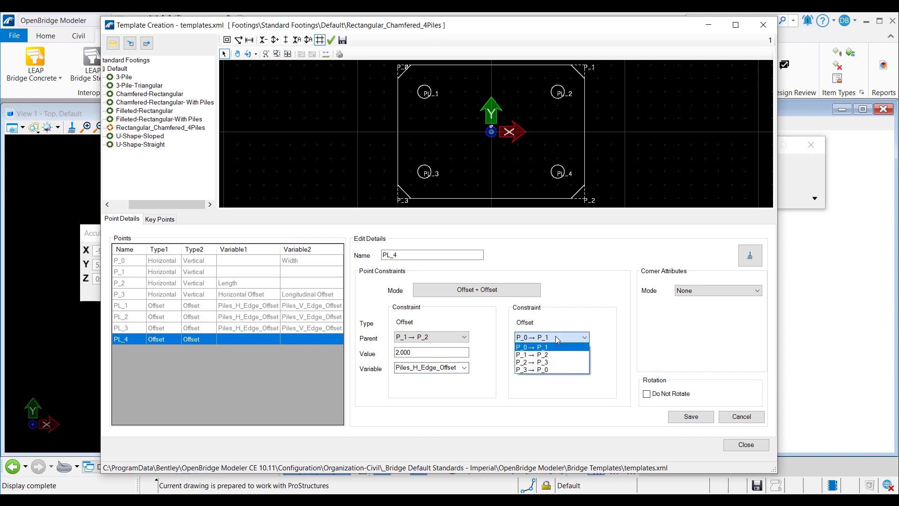
click(555, 362)
click(584, 368)
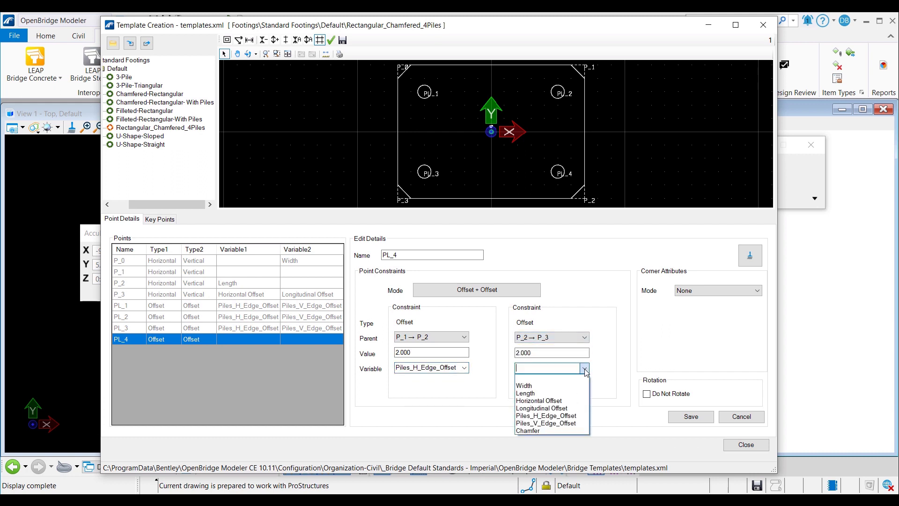
click(571, 425)
click(688, 418)
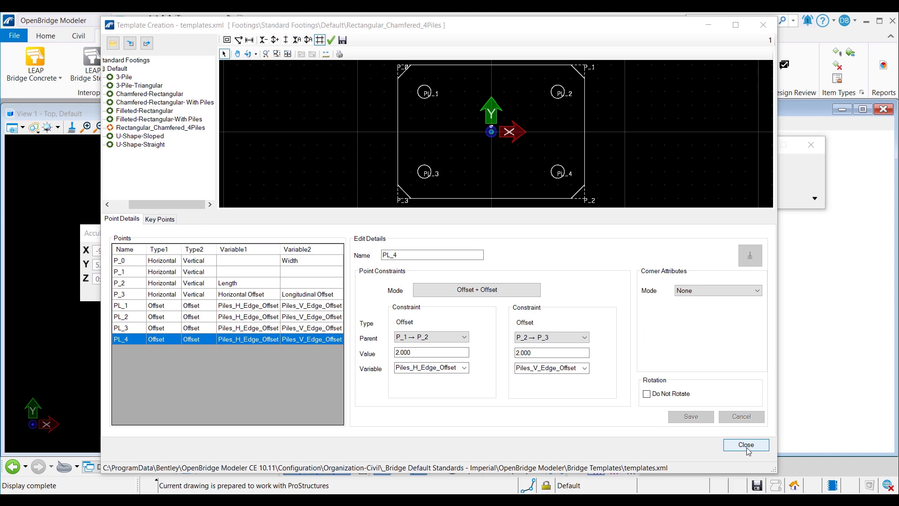
click(747, 448)
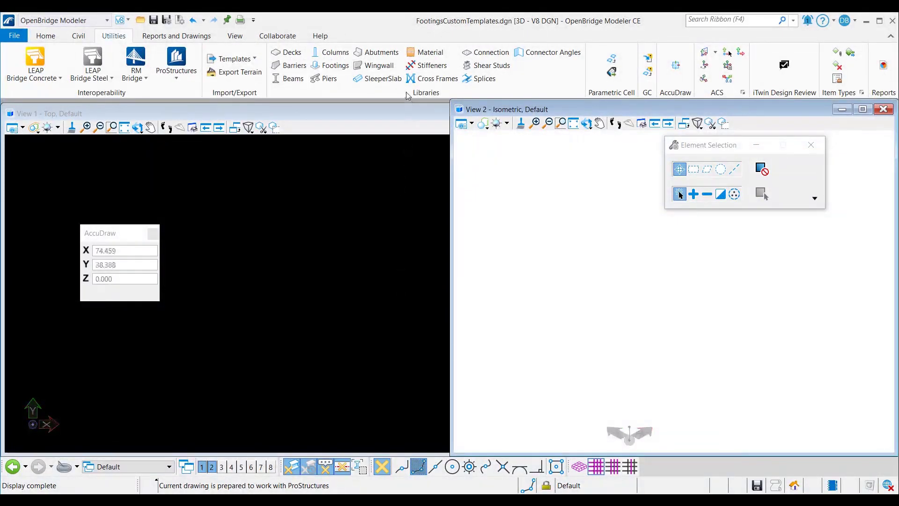
Step: Open the pier template library and expand the Default category of the Multi Column piers
click(329, 78)
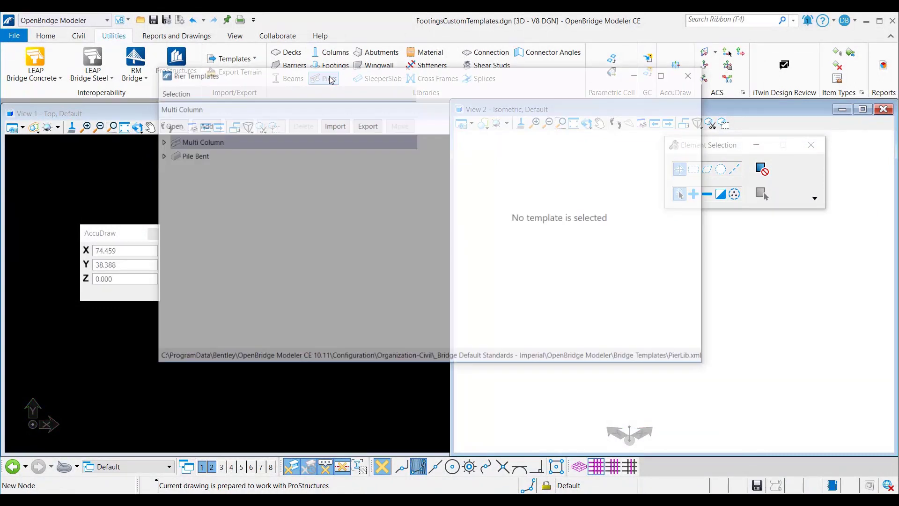
click(160, 141)
click(172, 156)
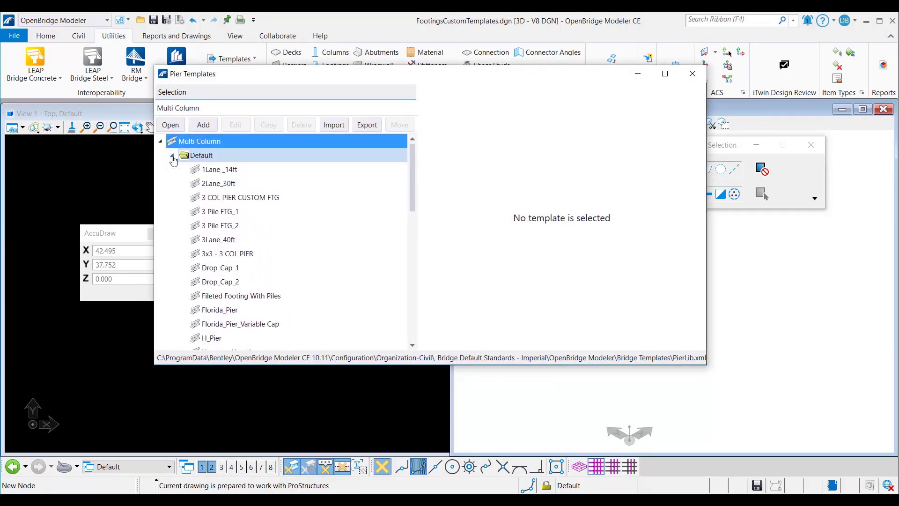
Step: Preview the pier templates 3 COL PIER CUSTOM FTG, 3 Pile FTG_1, 3 Pile FTG_2 and Fileted Footing With Piles
click(228, 198)
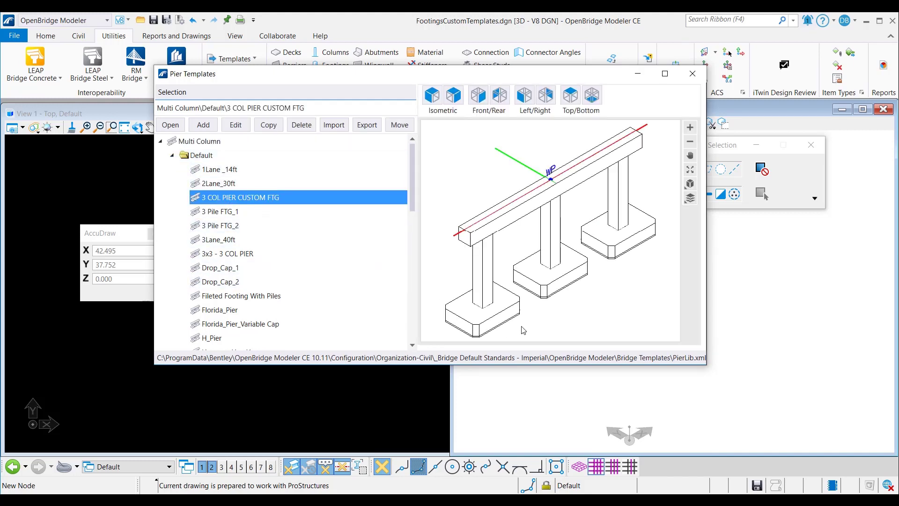
click(299, 212)
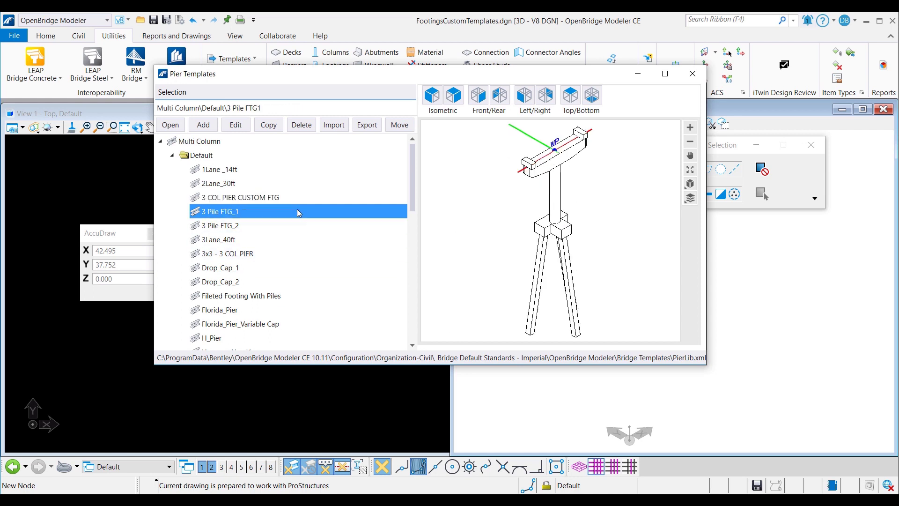
click(295, 227)
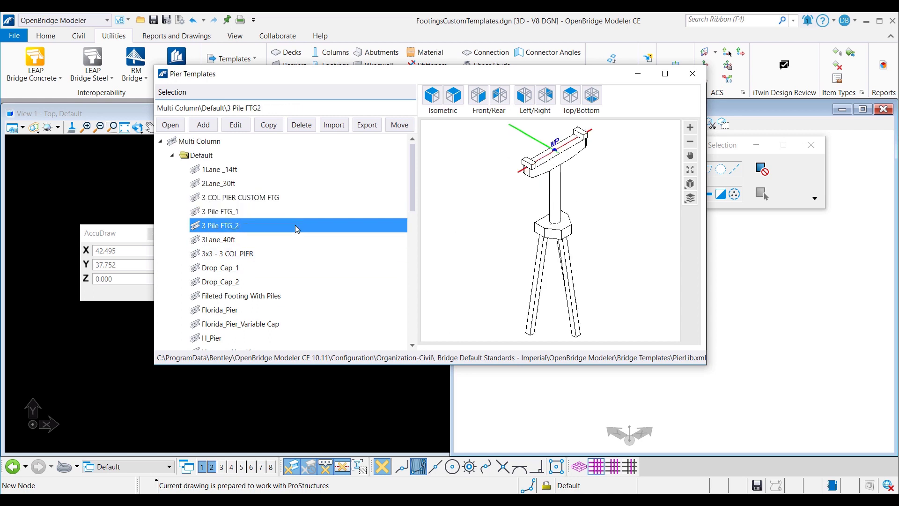
click(293, 294)
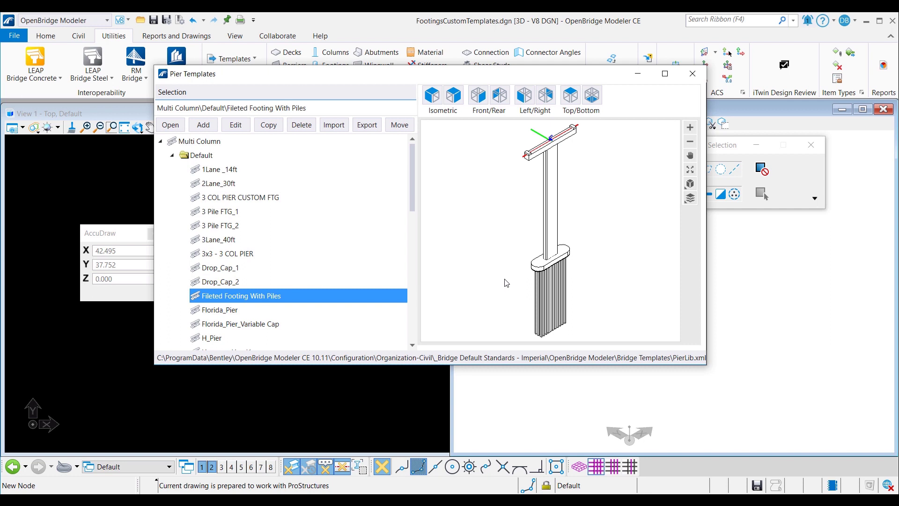
Step: Copy the 2Lane_30ft pier template under the name 2Lane_30ft_CustomFootings
click(313, 192)
click(276, 126)
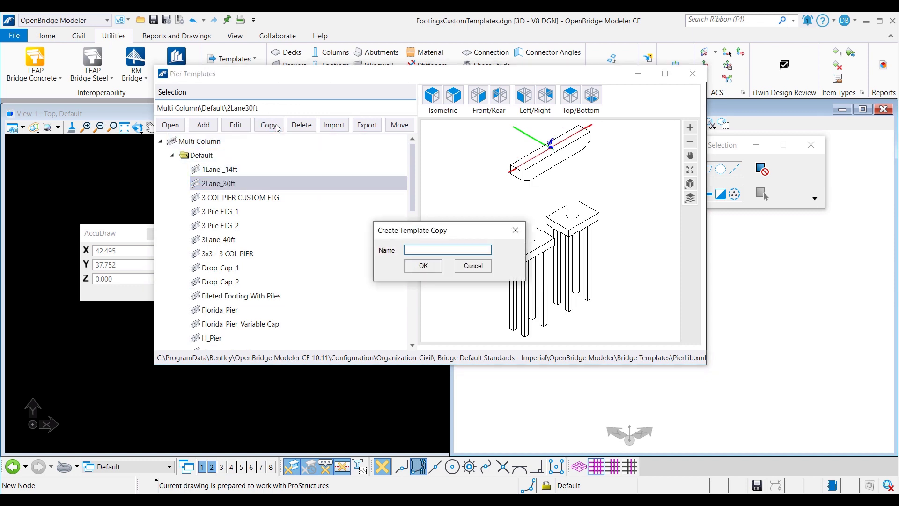
text(2Lane_30ft_CustomFootings)
click(420, 268)
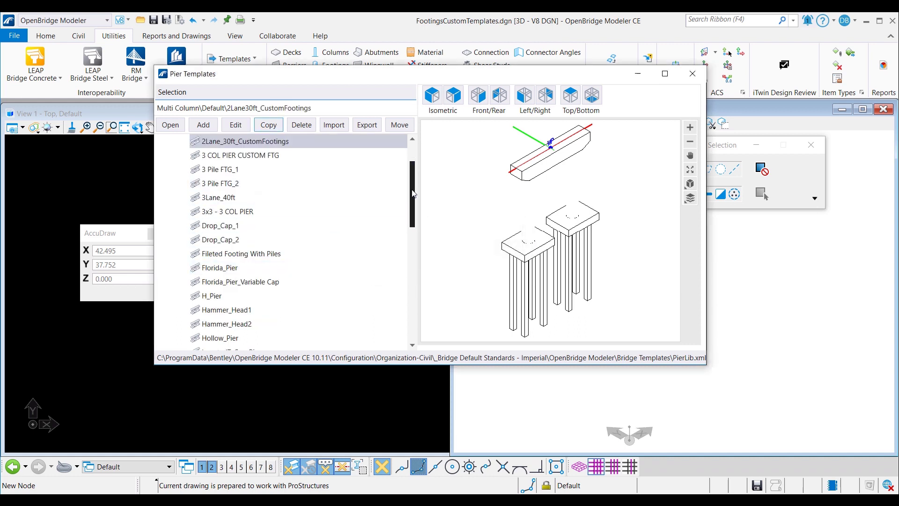
Step: Edit the 2Lane_30ft_CustomFootings pier template and set its default footing type to Custom
click(236, 125)
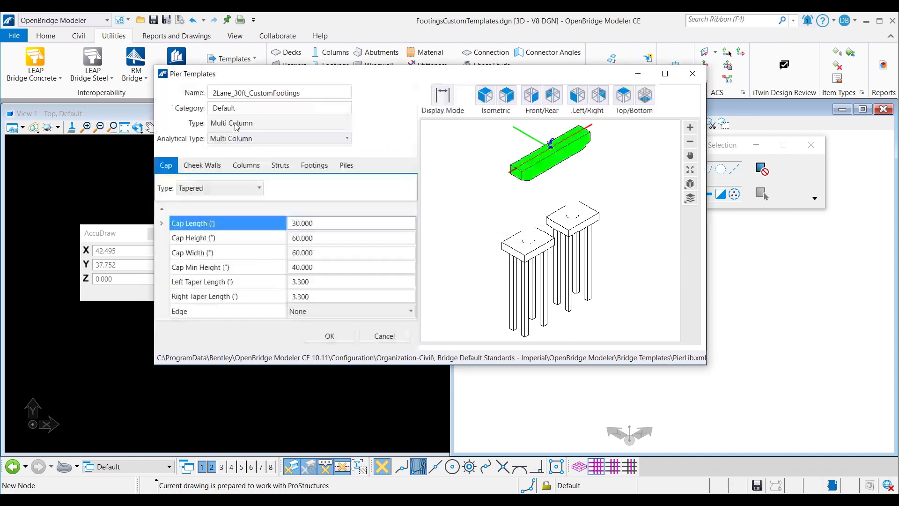
click(313, 174)
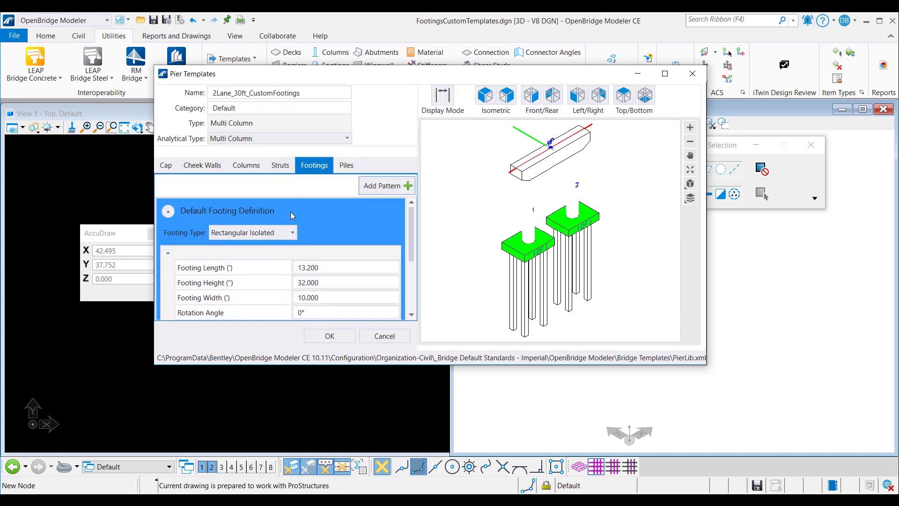
click(282, 238)
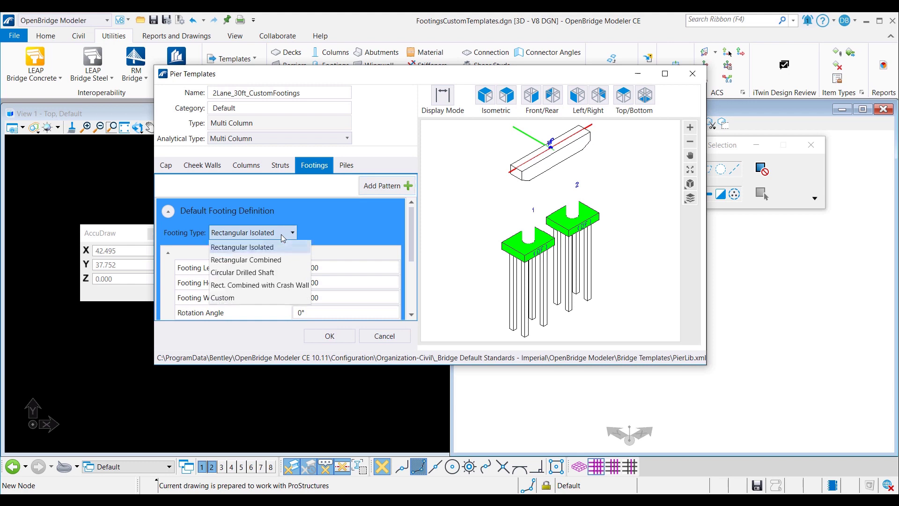
click(276, 299)
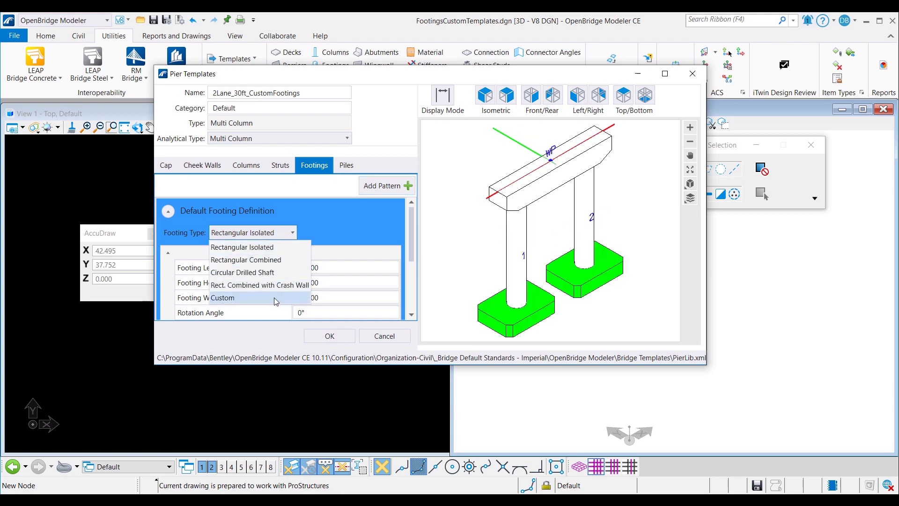
Step: Assign the Rectangular_Chamfered_4Piles template from the Default standard footings as the pier's custom footing
scroll(412, 249, down, 1)
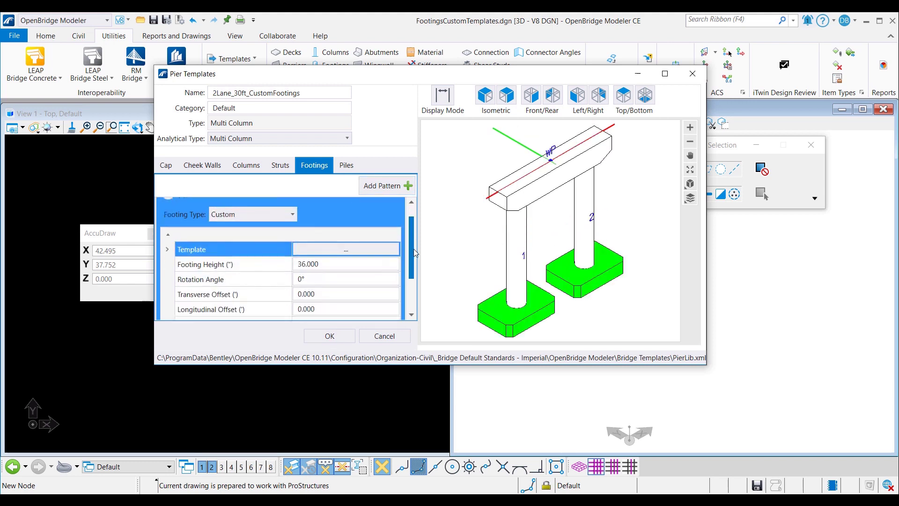
click(377, 257)
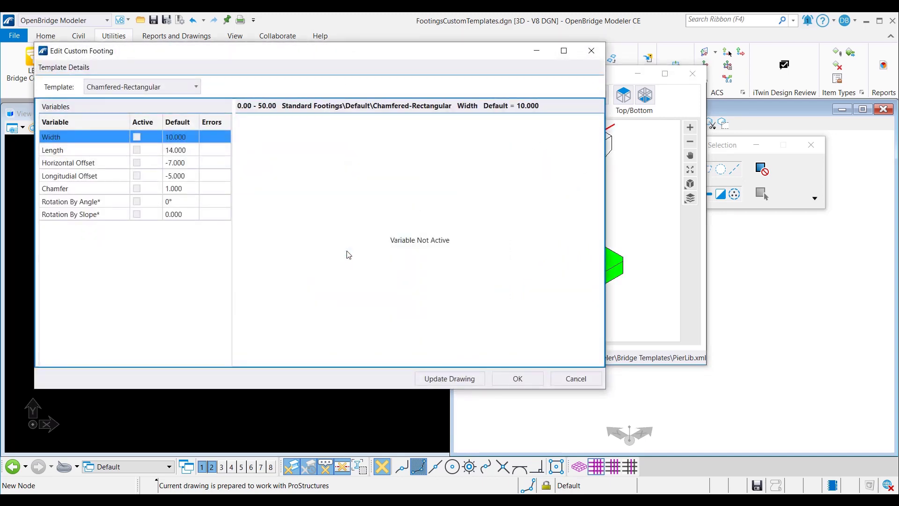
click(196, 87)
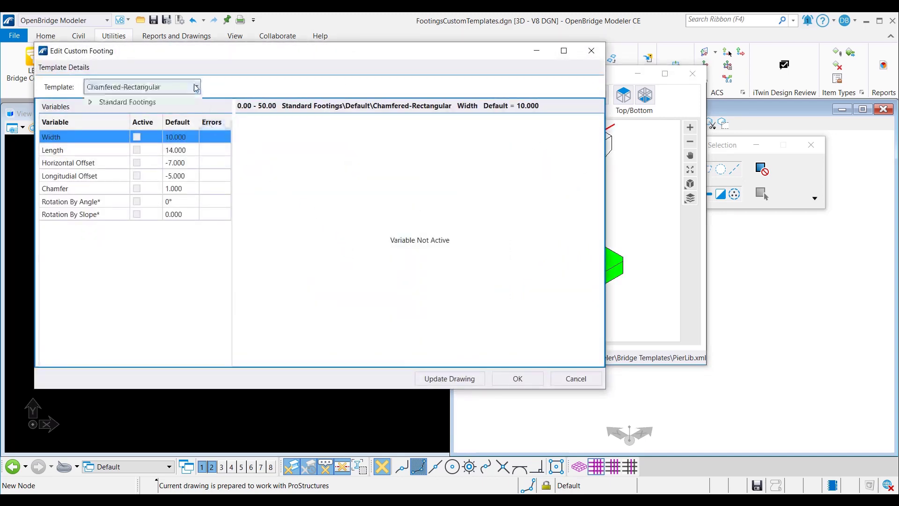
click(90, 101)
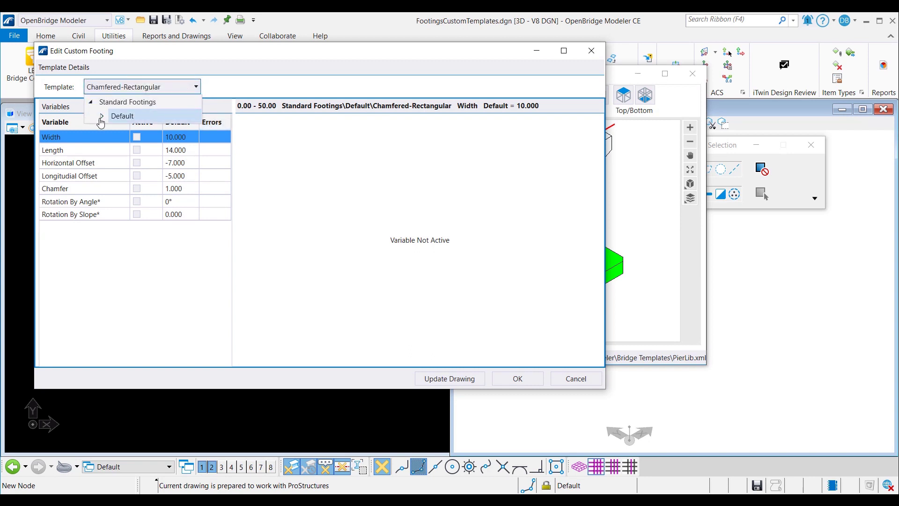
click(101, 117)
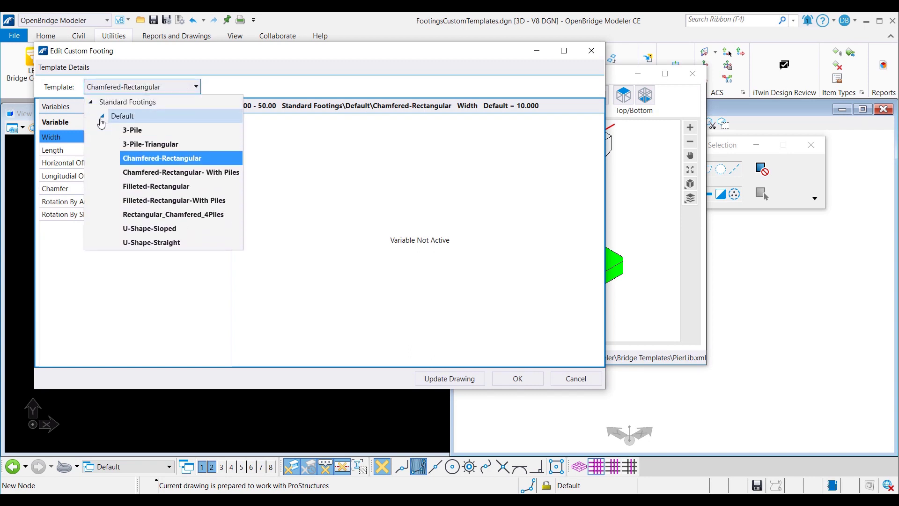
click(136, 214)
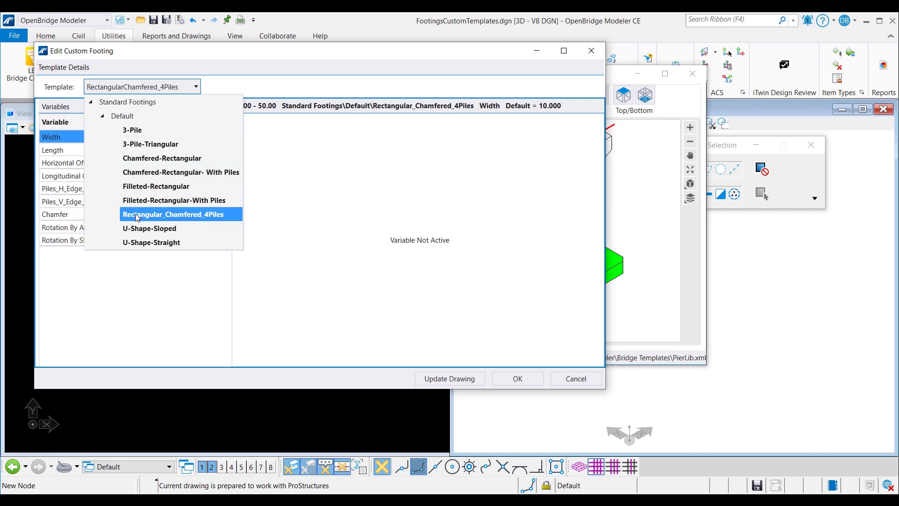
click(107, 282)
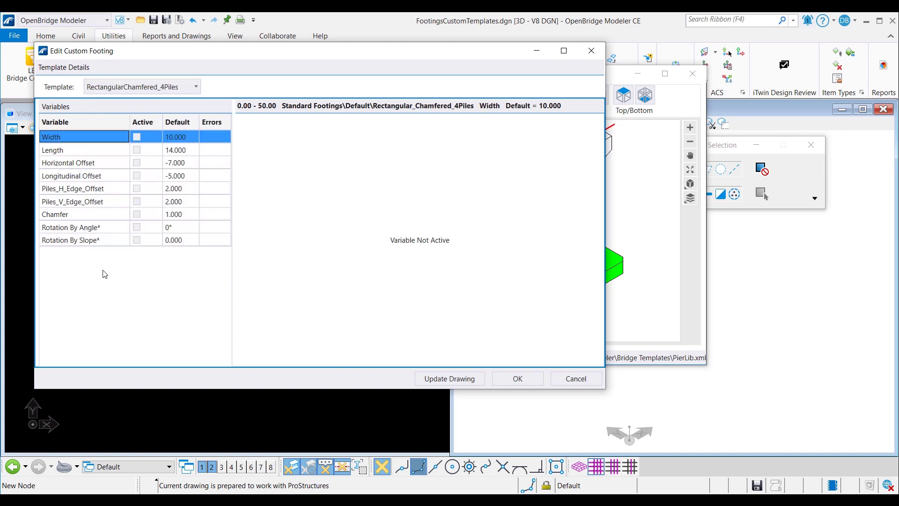
Step: Activate the custom footing's Length variable and add a section with start and end values of 12.000, then accept the footing
click(114, 152)
click(137, 150)
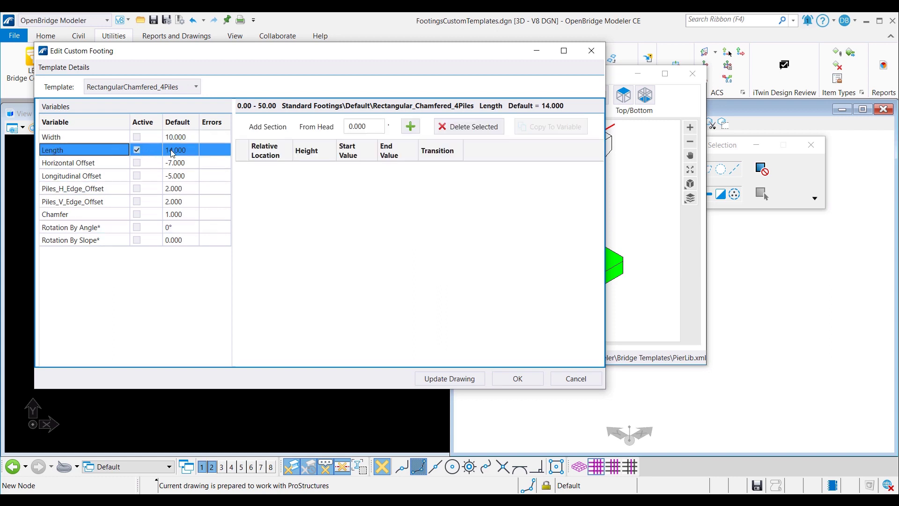
click(411, 126)
click(373, 173)
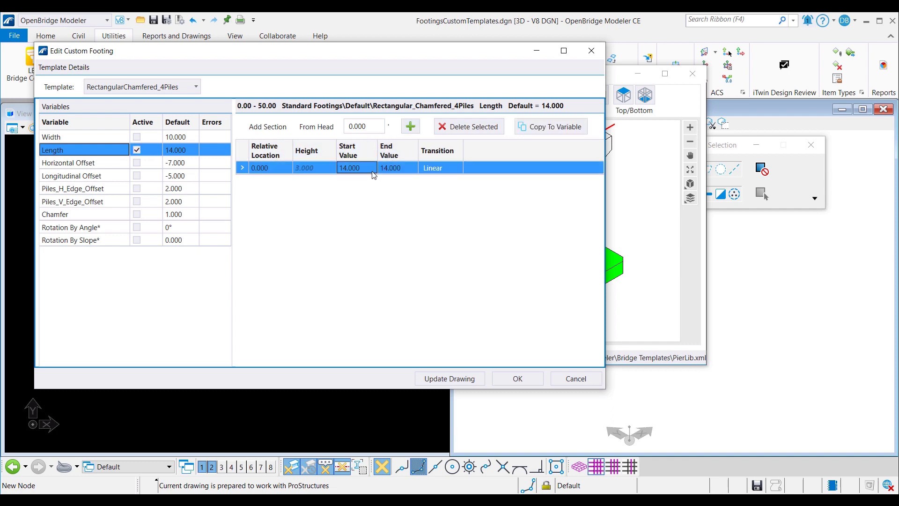
click(373, 171)
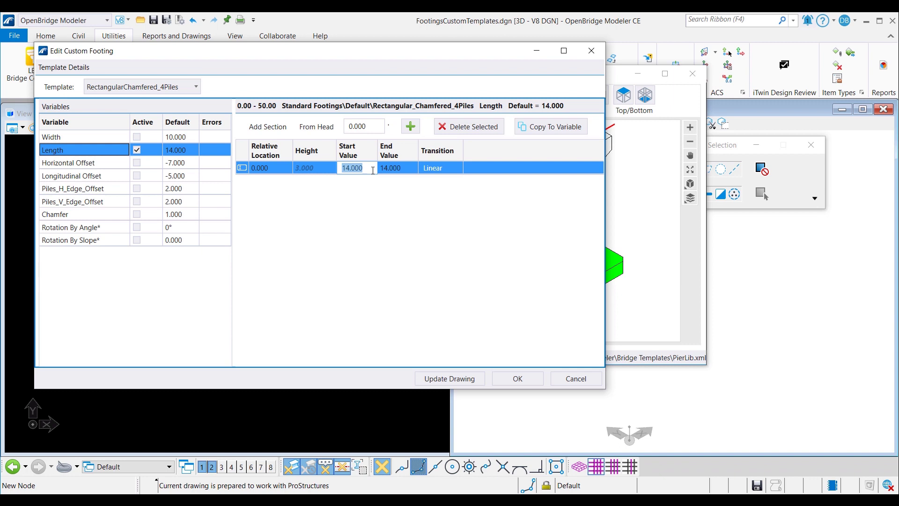
text(1)
key(Tab)
text(1)
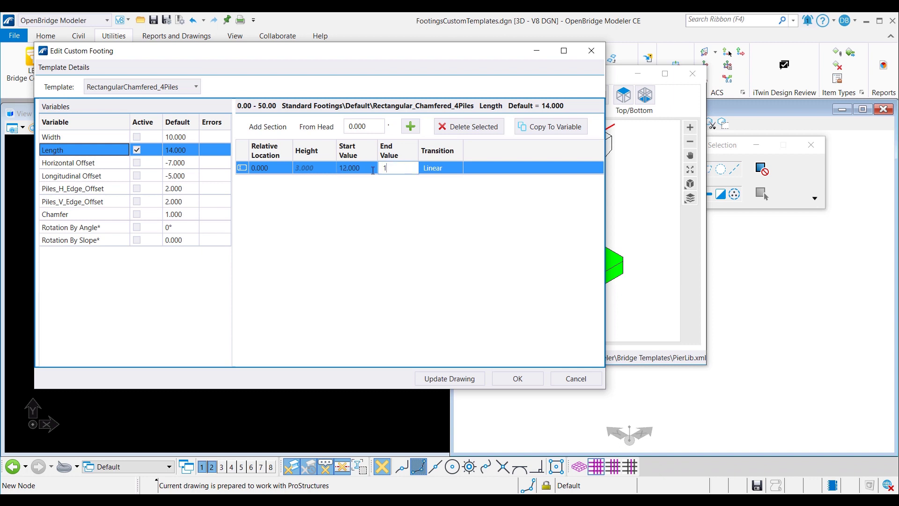
text(2)
key(Tab)
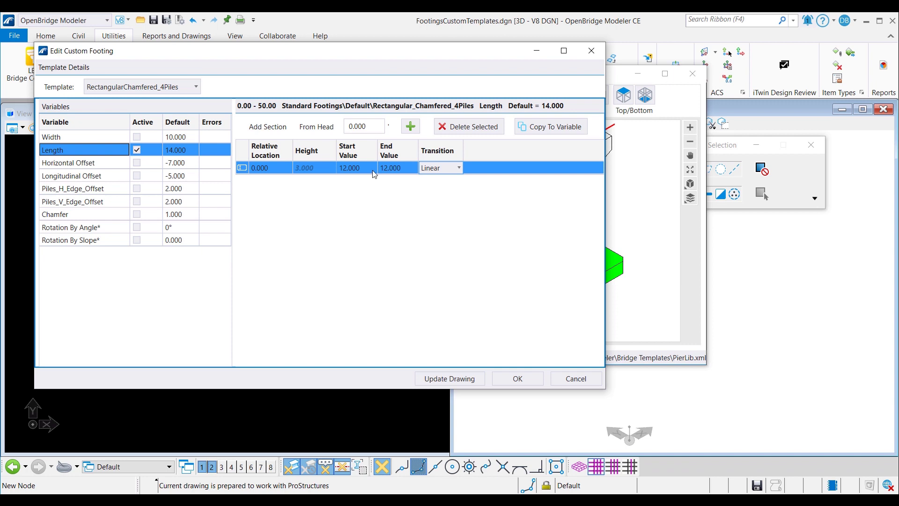
click(528, 374)
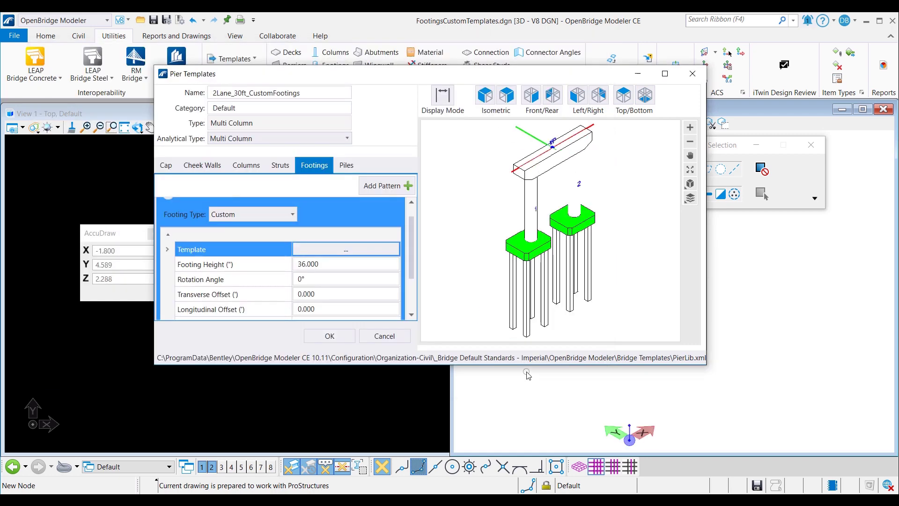
Step: Activate the custom footing's Horizontal Offset variable with a section whose start and end values are -6.000, and accept it
click(345, 250)
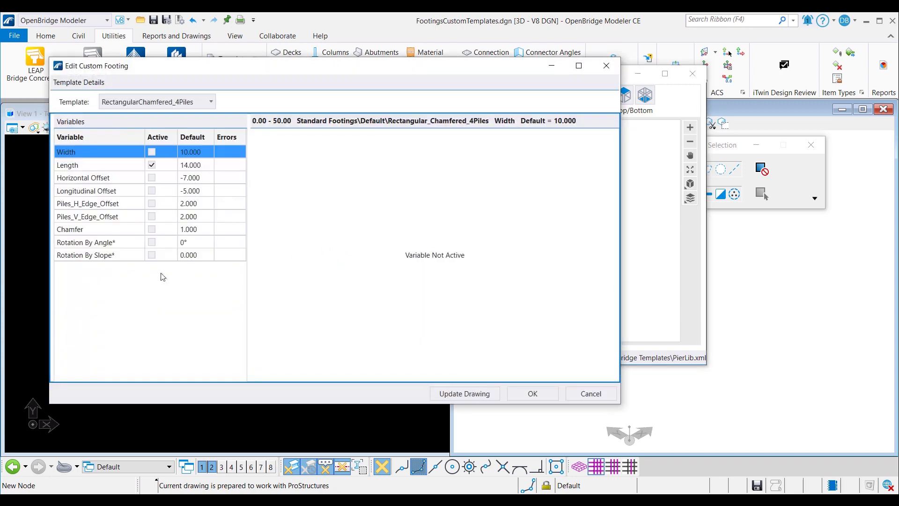
click(151, 178)
click(383, 181)
key(Tab)
key(Tab)
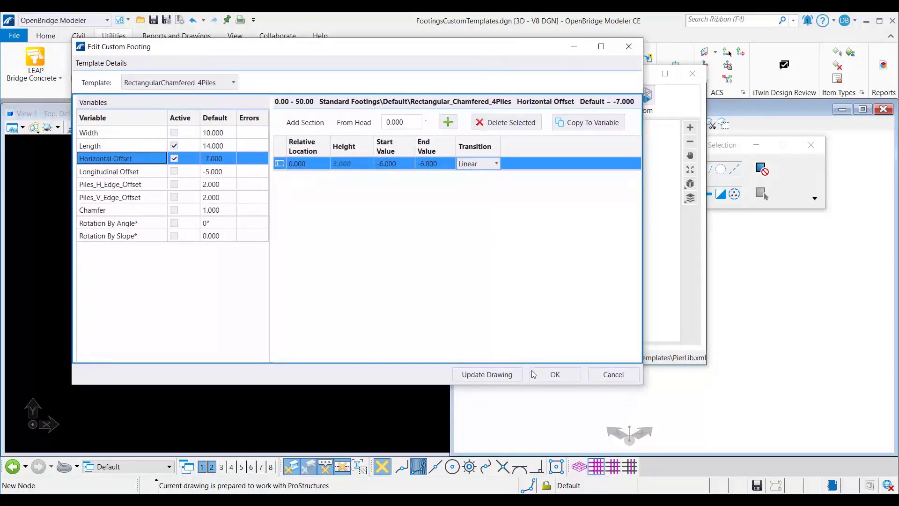
click(543, 374)
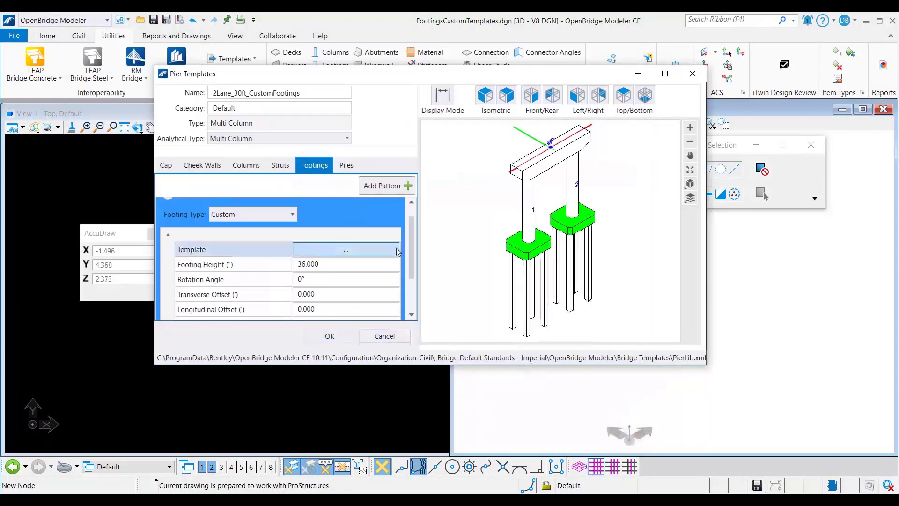
Step: Try a 45° rotation angle on the default footing and restore it to 0°
click(357, 264)
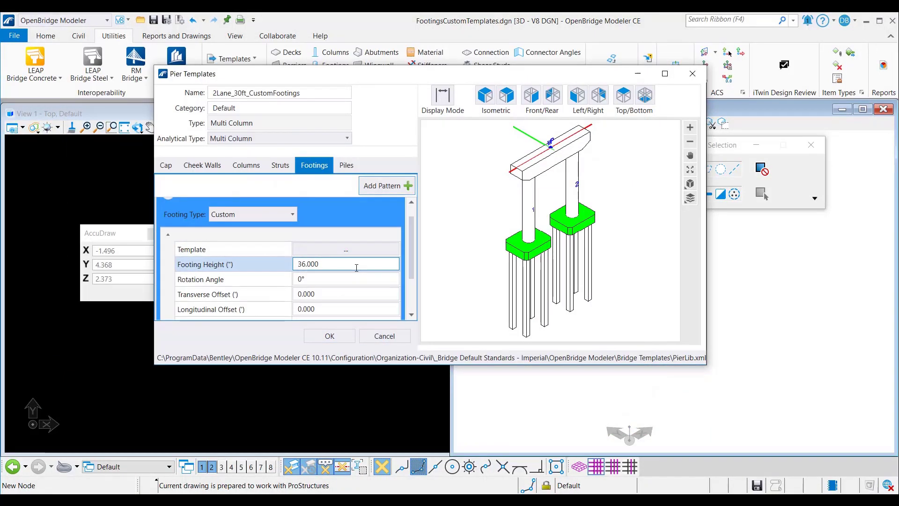
click(289, 280)
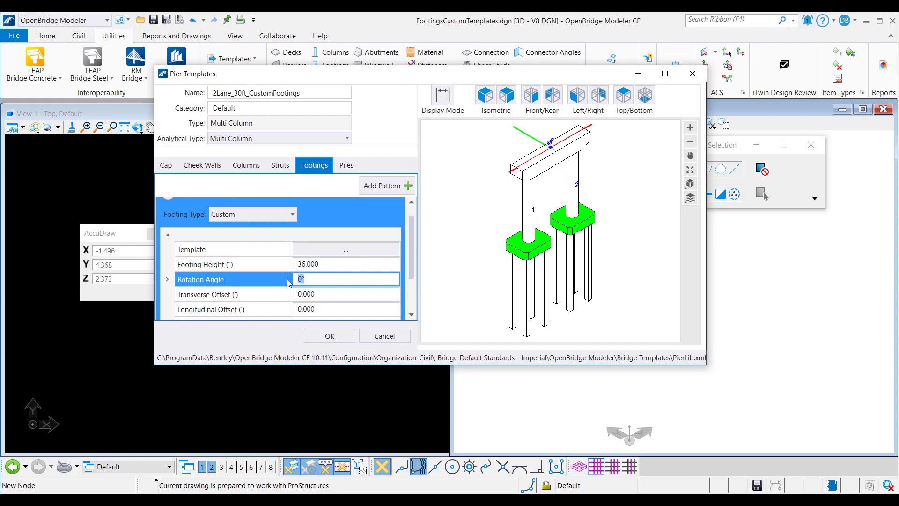
text(45)
key(Tab)
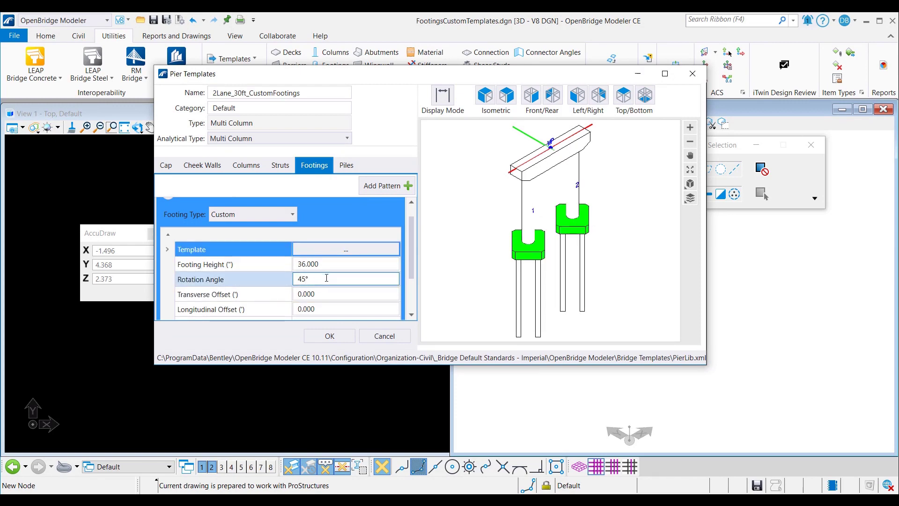
click(327, 278)
text(0)
key(Tab)
Step: Set the default footing's transverse and longitudinal offsets to 1.000 ft each
click(291, 293)
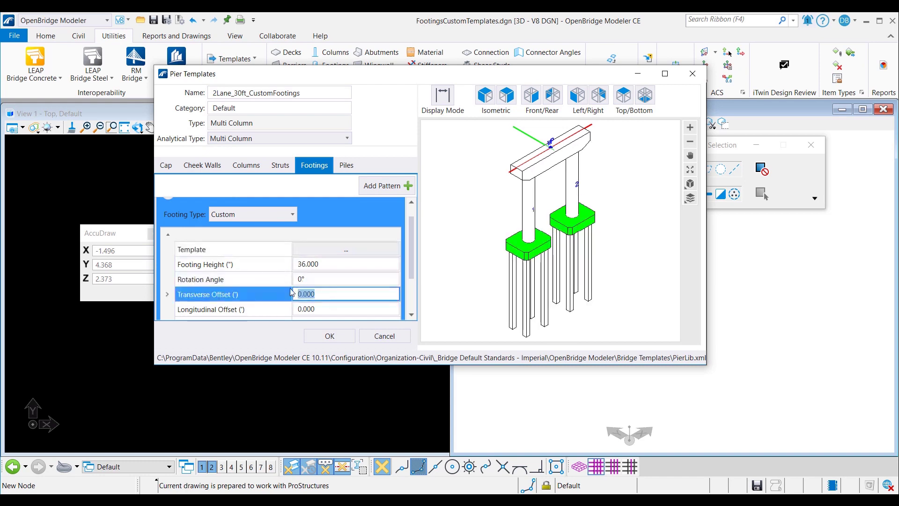
text(1)
key(Tab)
click(291, 309)
text(1)
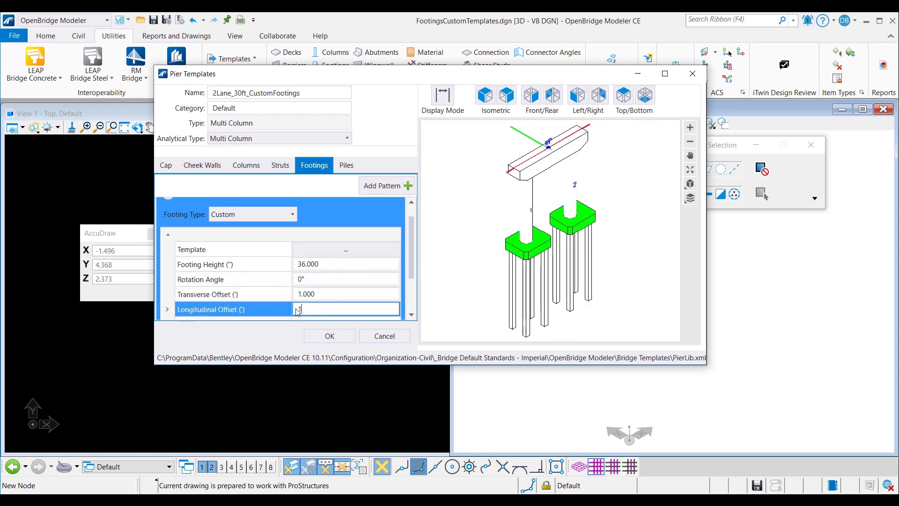
key(Tab)
Step: Add a concrete pad with a thickness of 12 inches to the default footing
scroll(413, 276, down, 2)
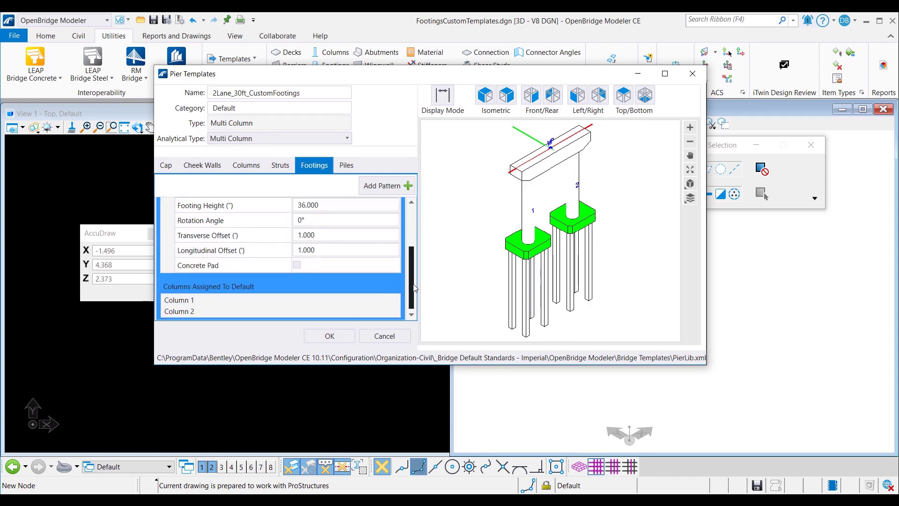
click(297, 265)
click(296, 294)
text(12)
key(Tab)
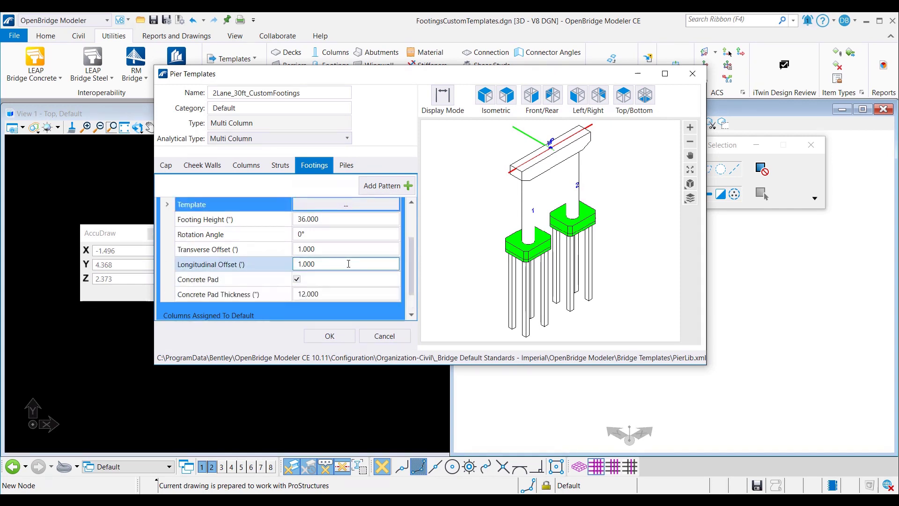
scroll(349, 263, down, 2)
drag(412, 286, 412, 235)
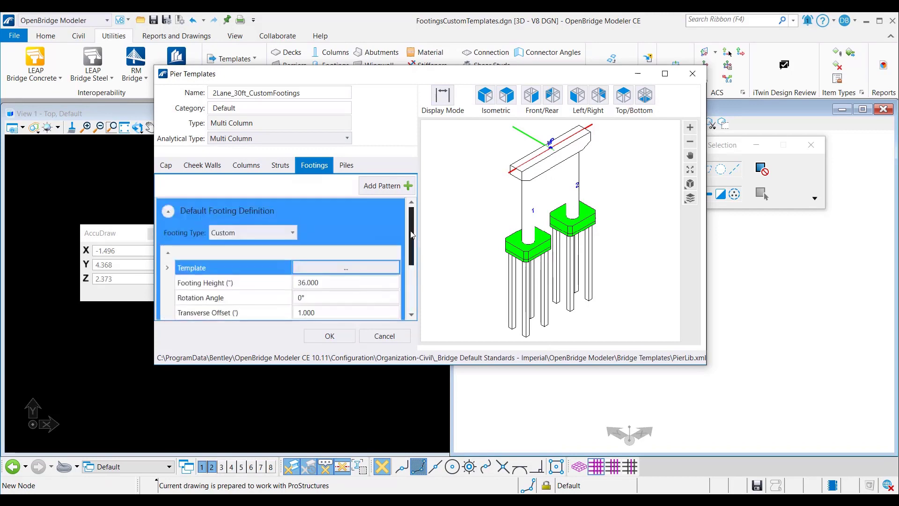
Step: Change the pile shape of the default pile pattern to H Pile
click(346, 165)
click(257, 234)
click(258, 234)
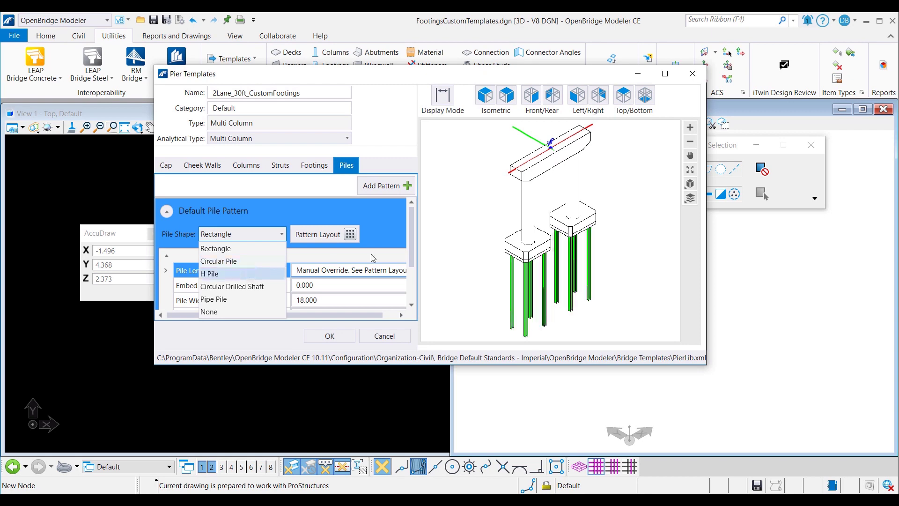
key(Return)
Step: Set the H piles' embed length to 12 inches and assign the HP14X73 pile template
drag(346, 318, 359, 319)
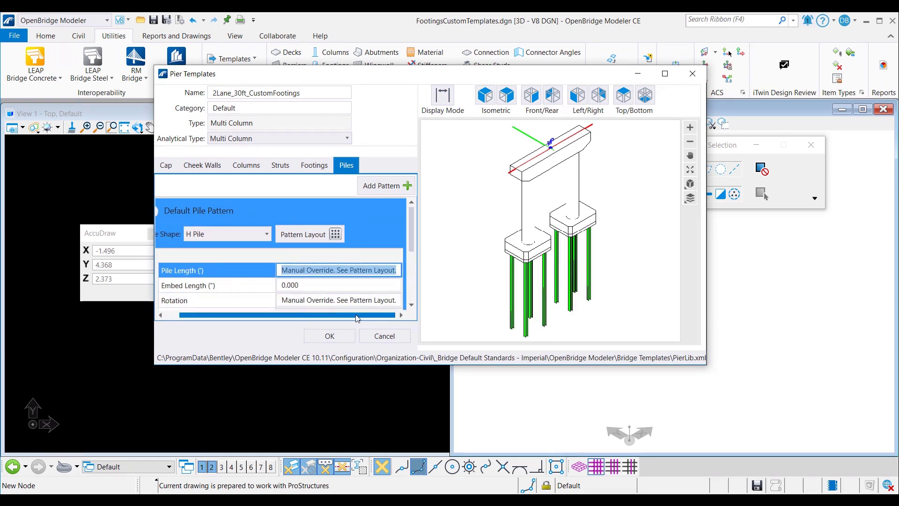
drag(412, 226, 413, 244)
click(312, 239)
text(12)
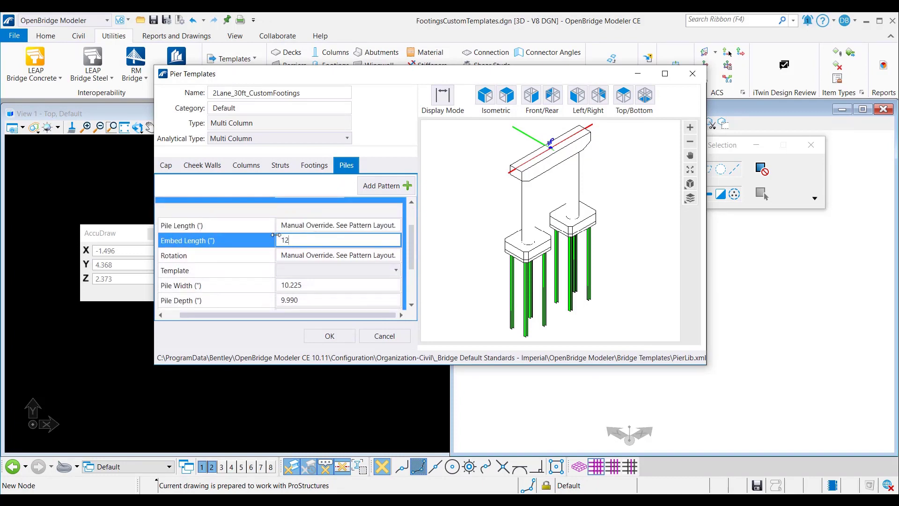
key(shift+Tab)
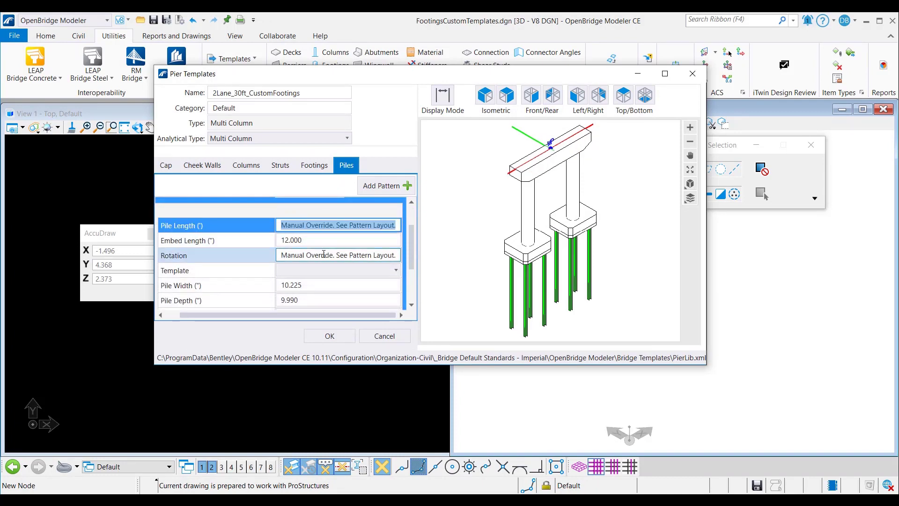
click(325, 270)
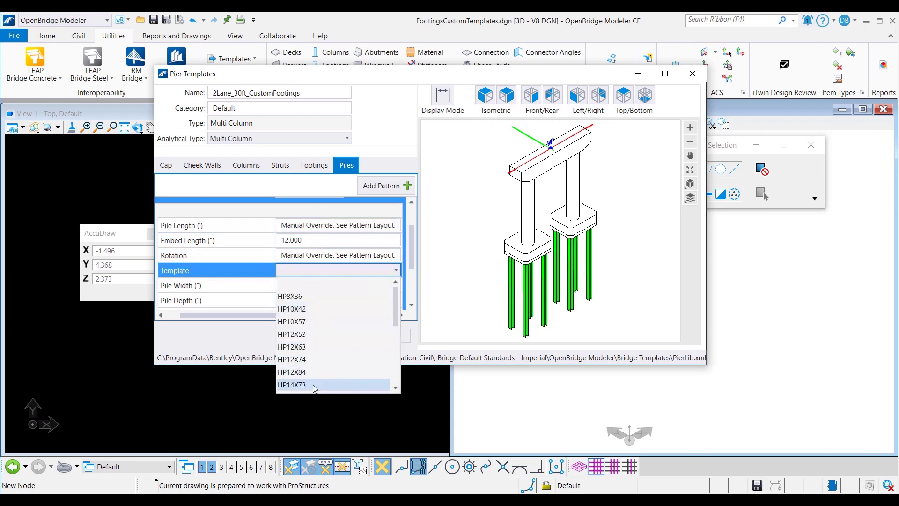
click(291, 385)
Step: Set the rotation of all four piles to 90° in the pile pattern layout and save the pier template
drag(411, 250, 411, 232)
click(320, 235)
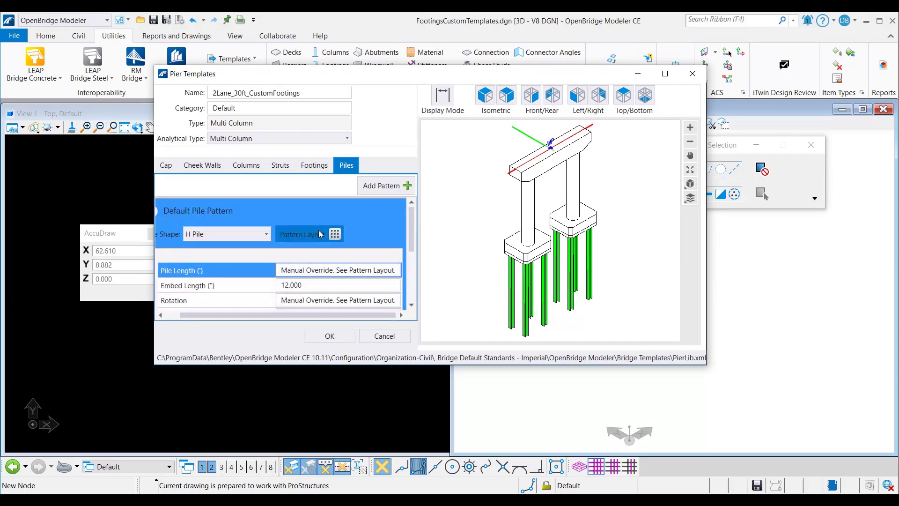
drag(239, 149, 464, 82)
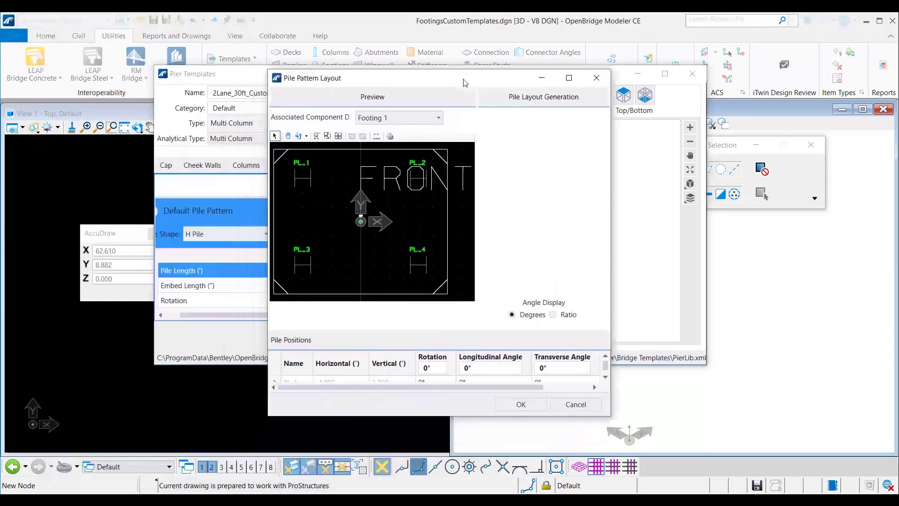
click(569, 77)
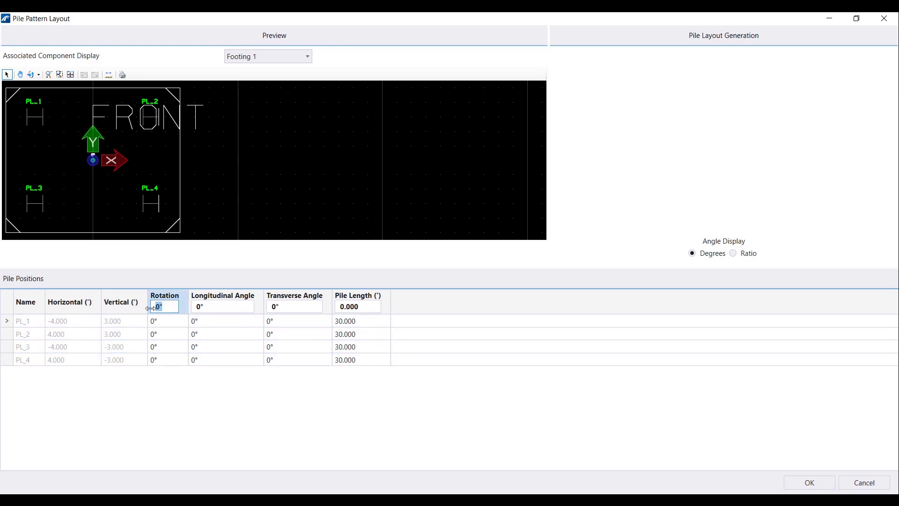
key(Return)
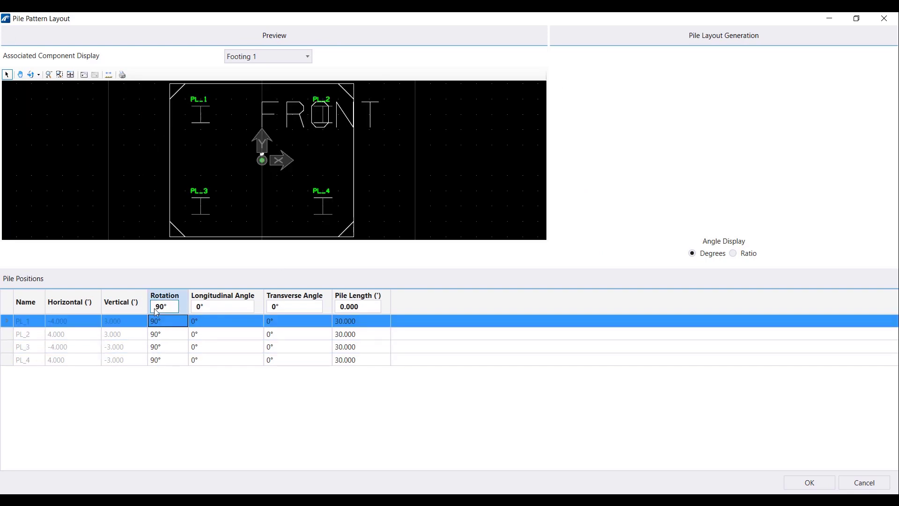
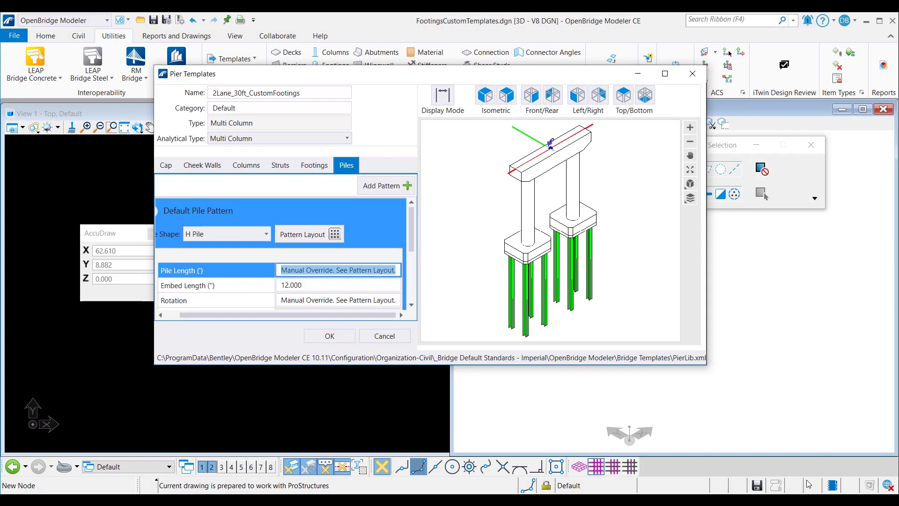
click(330, 336)
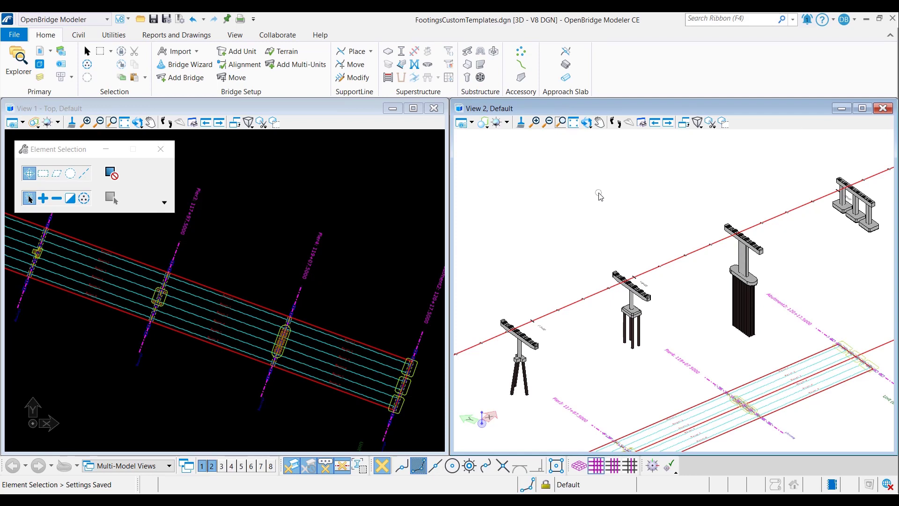
Step: Examine the custom footings and piles of the four existing piers along the bridge in the 3D view
scroll(528, 412, up, 5)
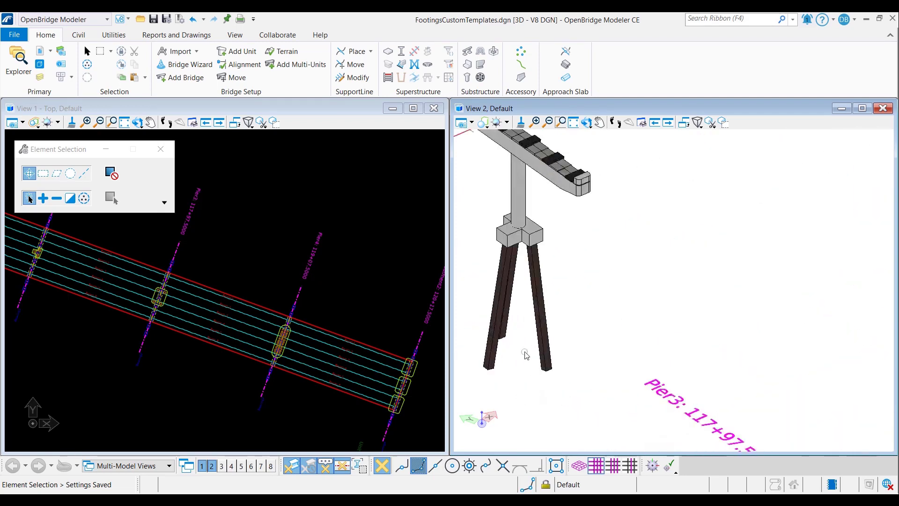
middle_drag(539, 400, 566, 442)
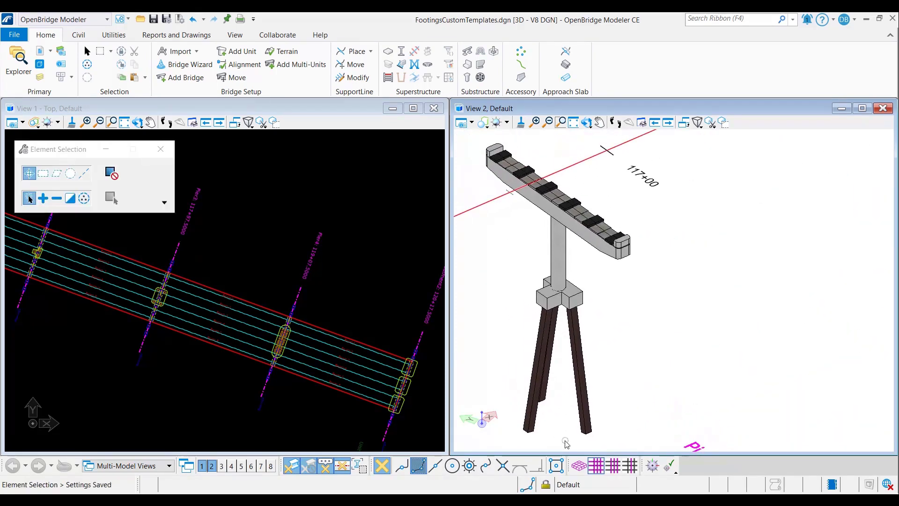
middle_drag(850, 272, 650, 384)
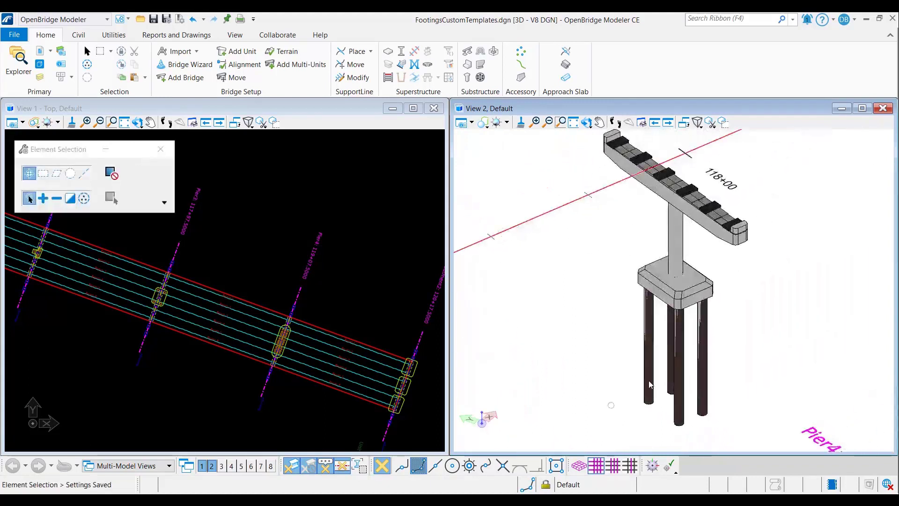
scroll(726, 300, up, 3)
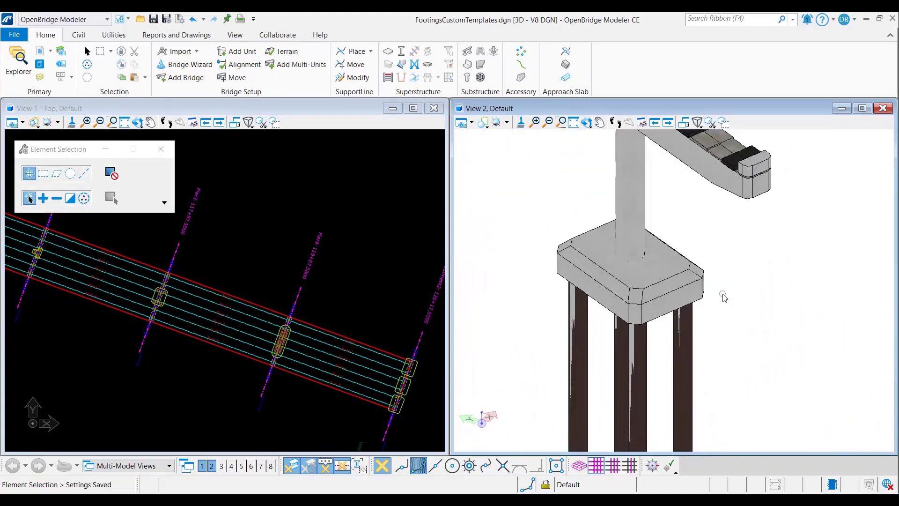
scroll(723, 298, down, 2)
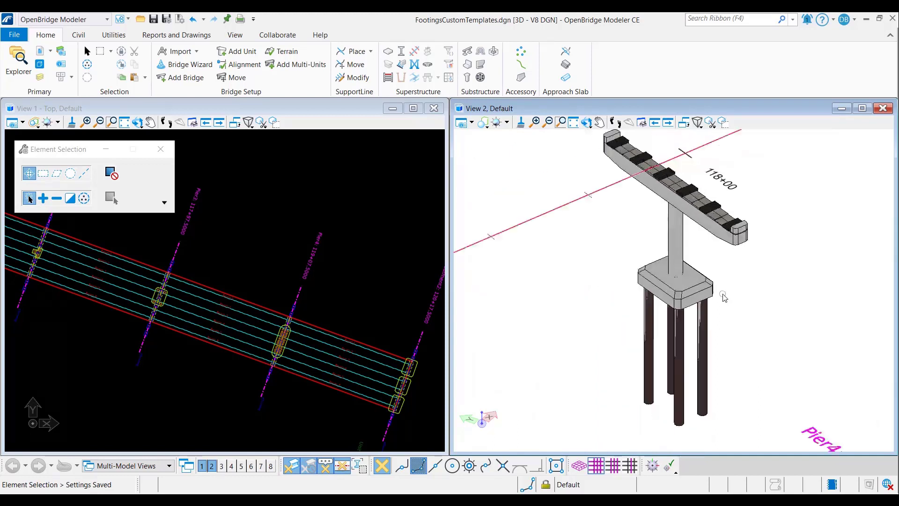
click(600, 122)
scroll(480, 448, up, 3)
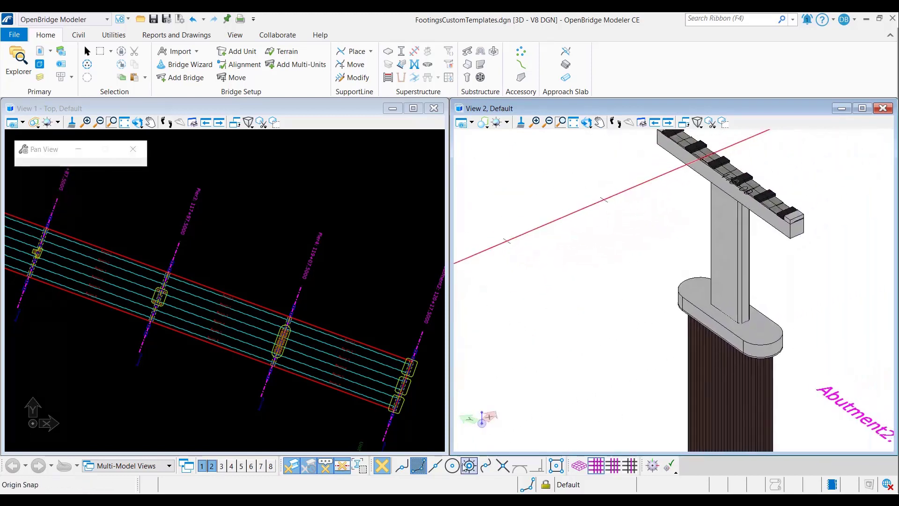
key(Escape)
scroll(537, 370, down, 1)
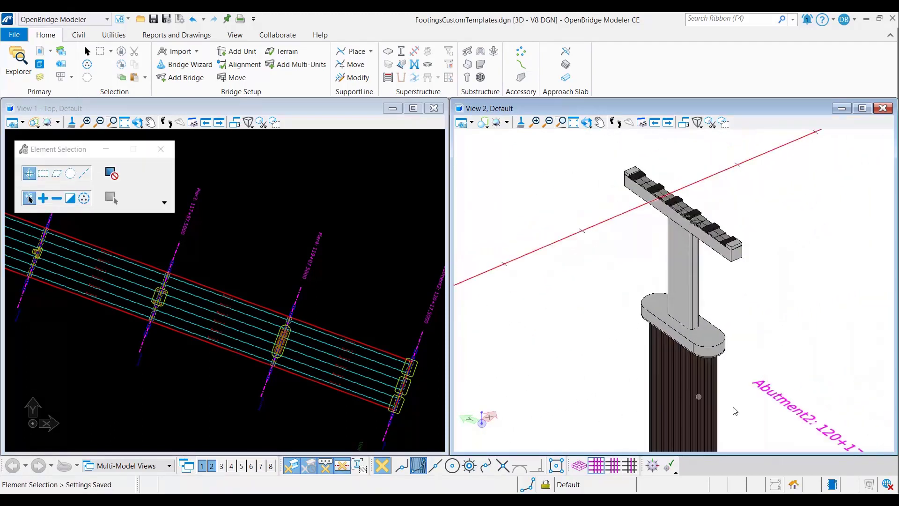
middle_drag(735, 410, 712, 359)
middle_drag(866, 238, 587, 418)
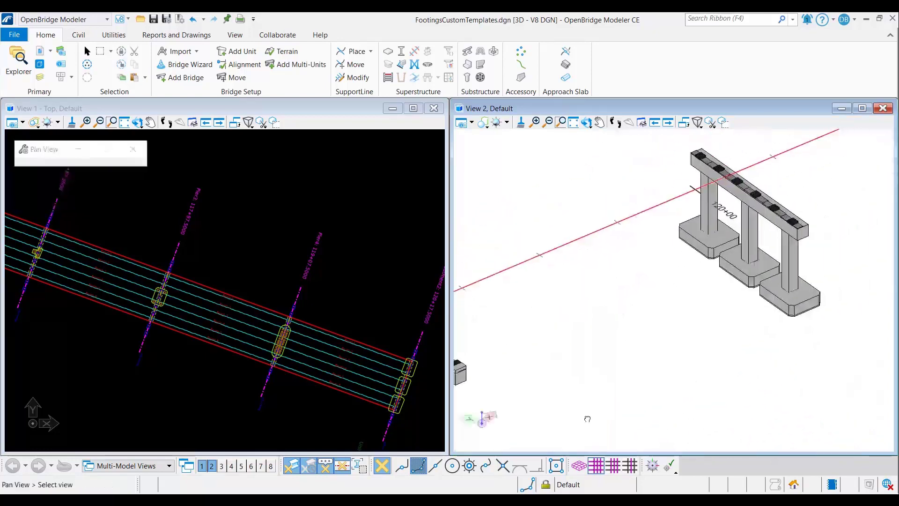
scroll(698, 323, up, 3)
middle_drag(697, 323, 665, 390)
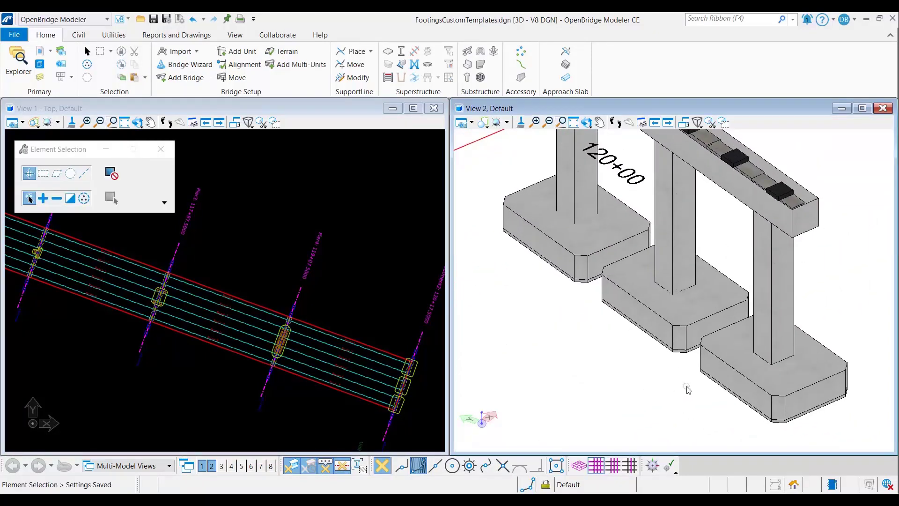
scroll(661, 391, down, 10)
middle_drag(504, 399, 646, 227)
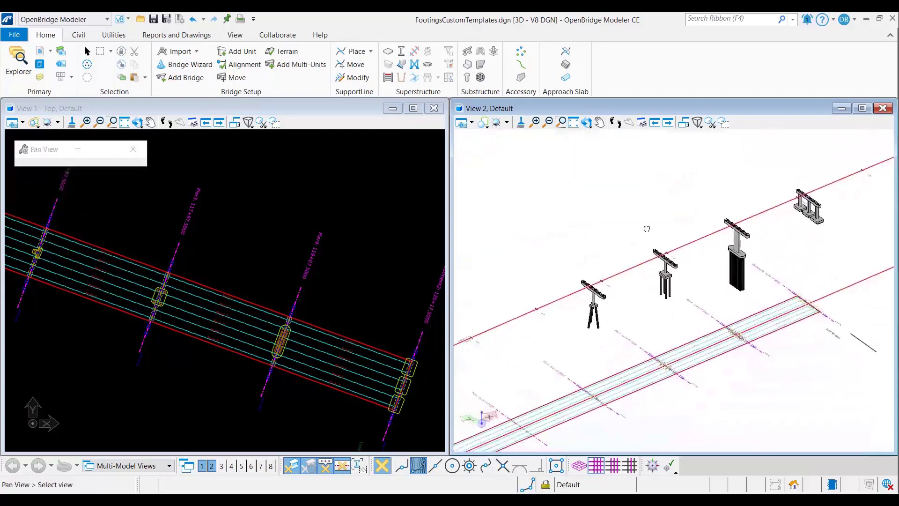
Step: Start placing a pier using the Multi Column template 2Lane_30ft_CustomFootings from the Default category
click(467, 51)
drag(74, 150, 206, 133)
click(282, 161)
double_click(279, 195)
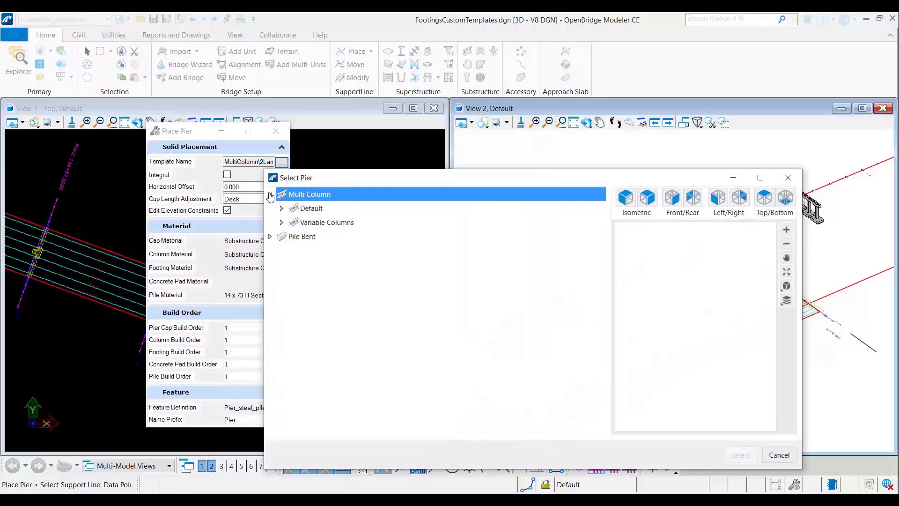
click(281, 208)
click(328, 250)
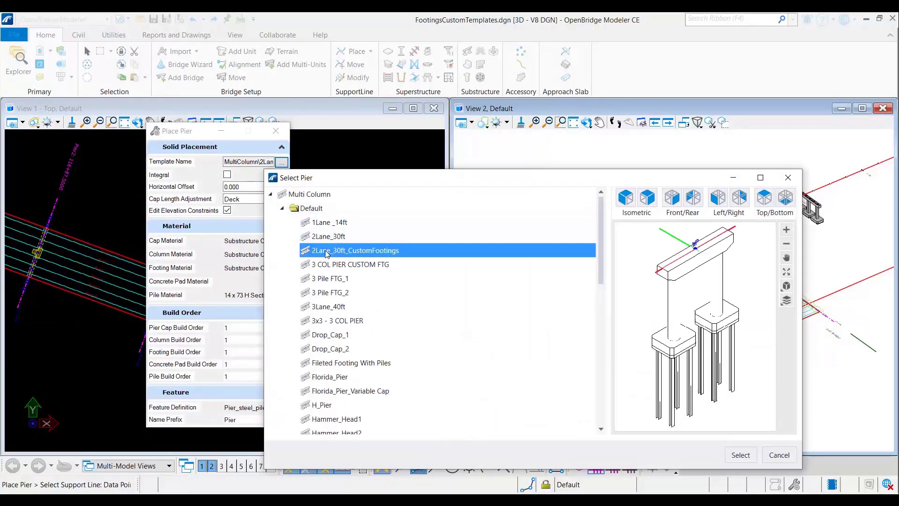
click(740, 454)
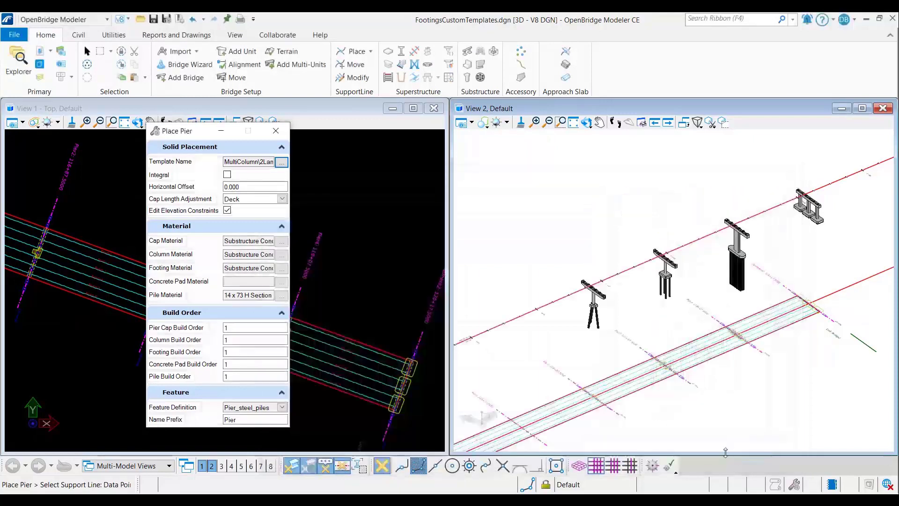
Step: Place the pier on the support line just before Pier2, accepting the default elevation constraints
click(505, 413)
click(514, 376)
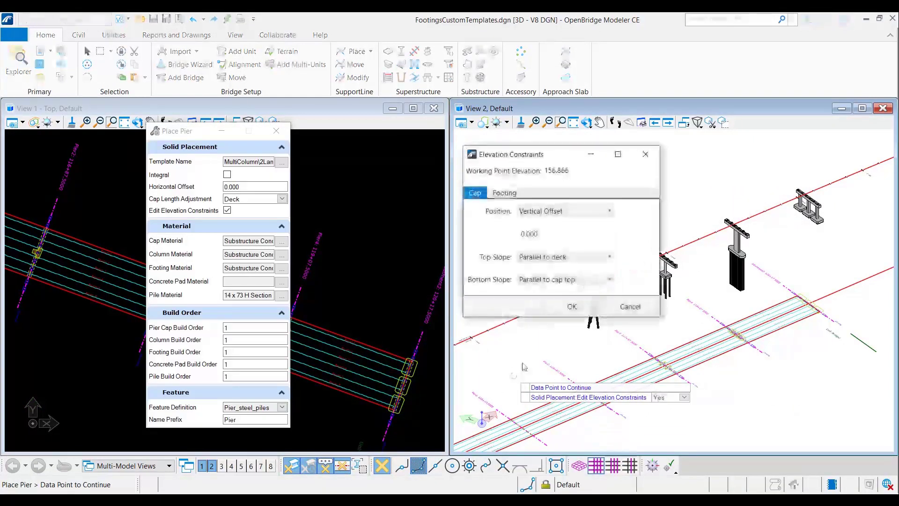
key(Return)
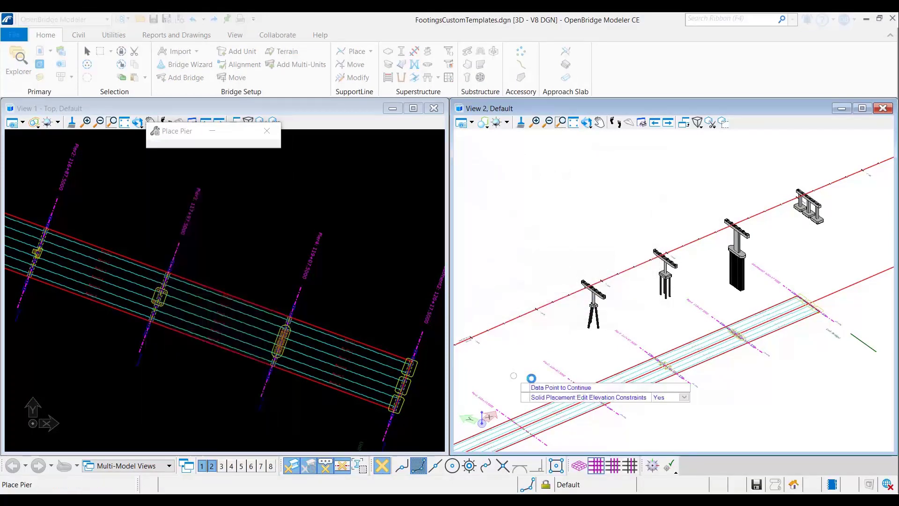
right_click(514, 367)
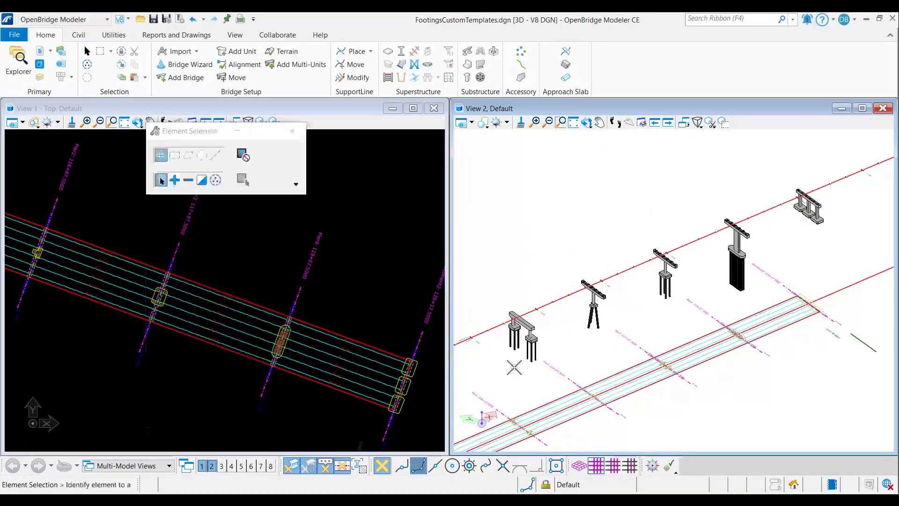
Step: Open the substructure template of the newly placed two-column pier for editing
scroll(529, 365, up, 6)
key(F2)
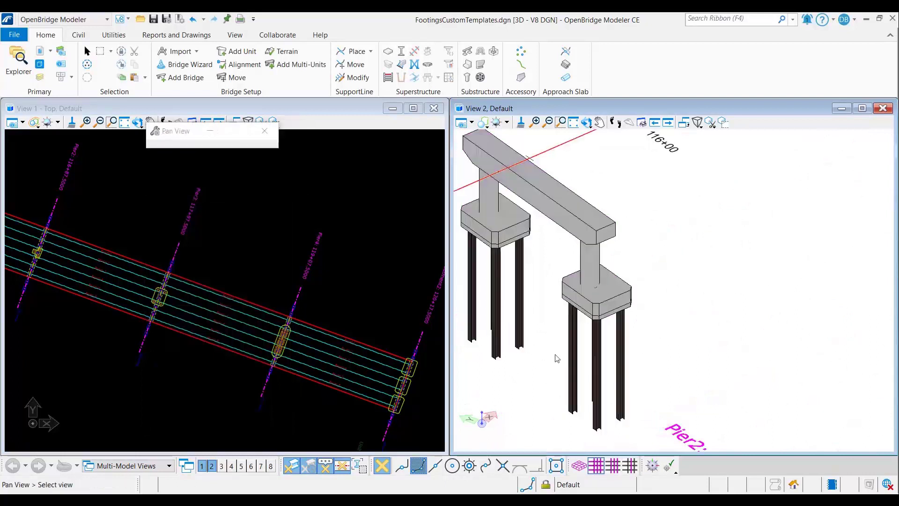
drag(556, 352, 583, 360)
right_click(582, 361)
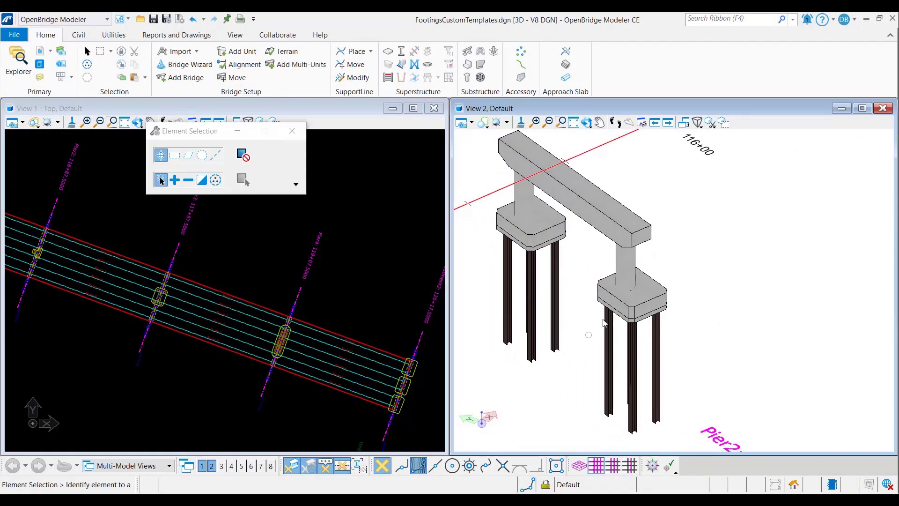
click(629, 284)
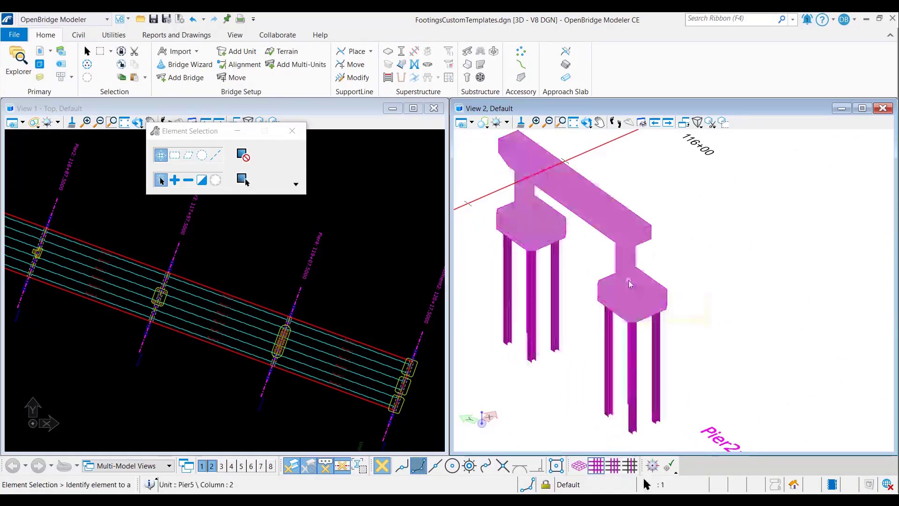
mouse_move(646, 277)
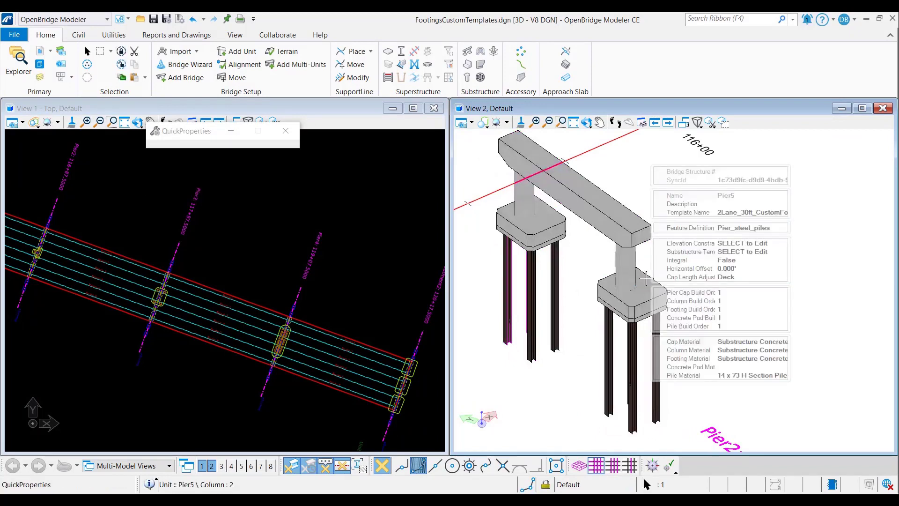
click(774, 253)
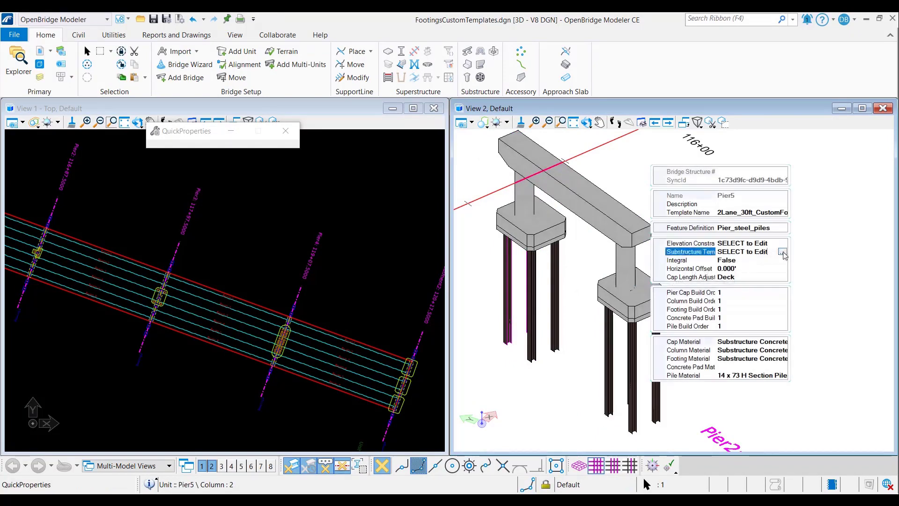
click(782, 252)
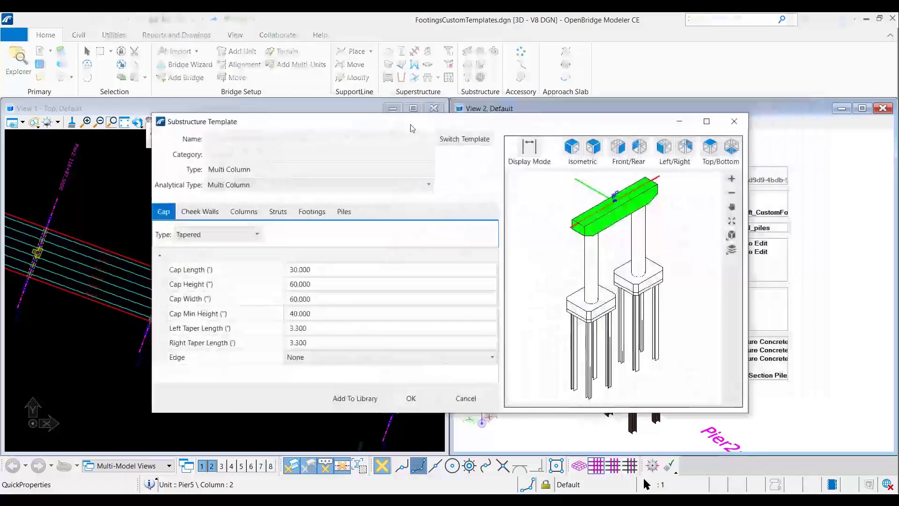
Step: Set the pier's cap length to 44 ft and add a third column
click(189, 256)
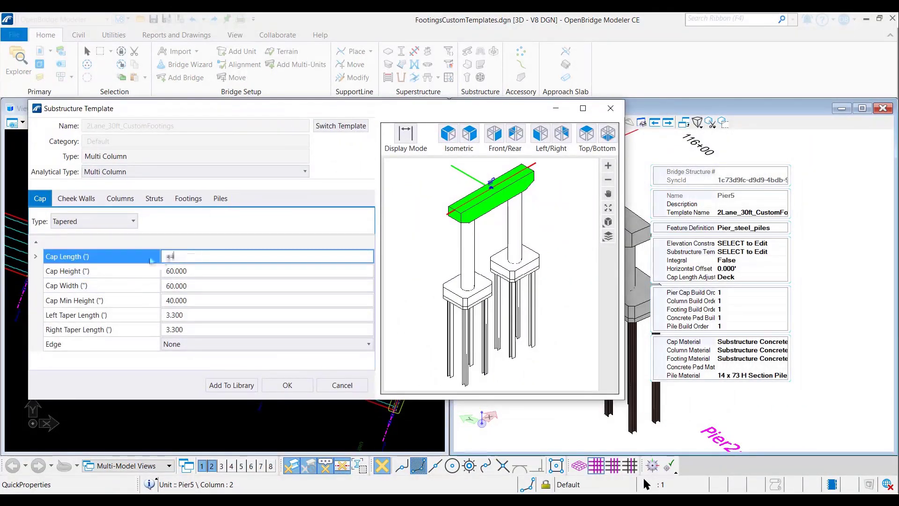
text(44)
key(Return)
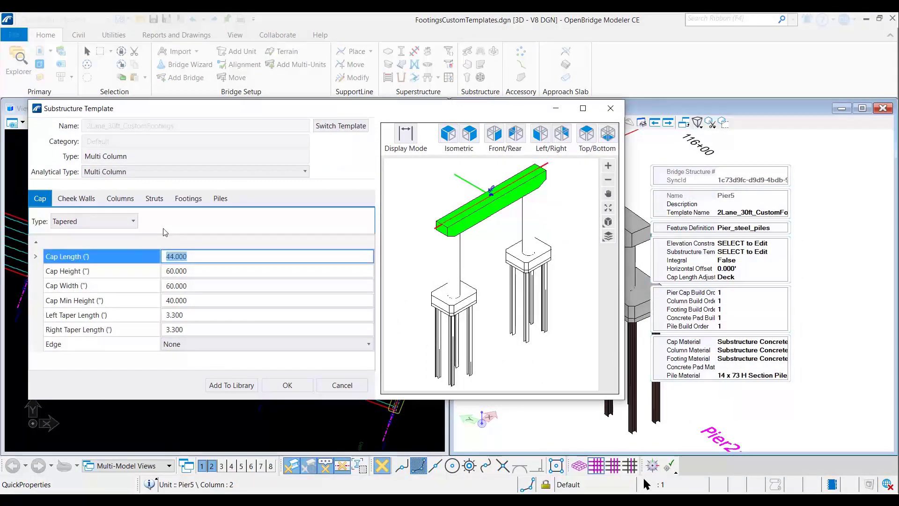
click(118, 199)
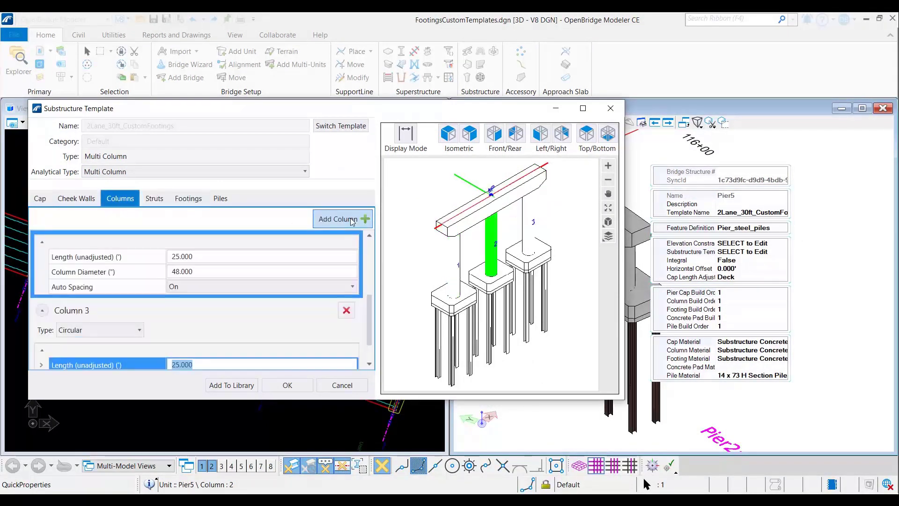
Step: Set the default footing's transverse and longitudinal offsets to 0
click(186, 204)
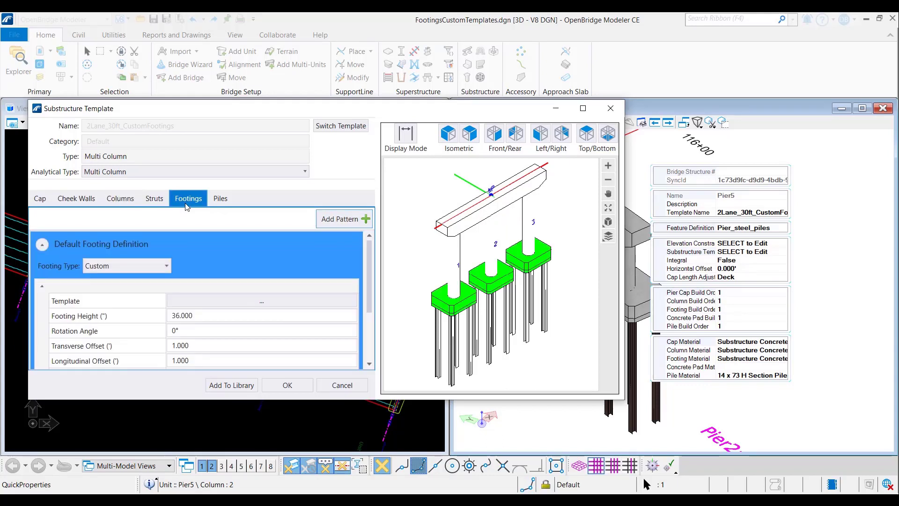
click(172, 346)
click(172, 346)
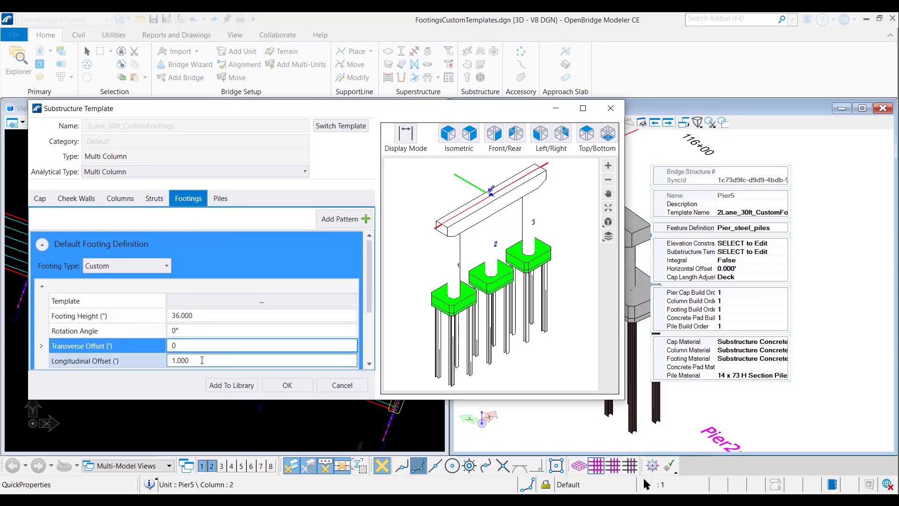
key(Return)
click(156, 360)
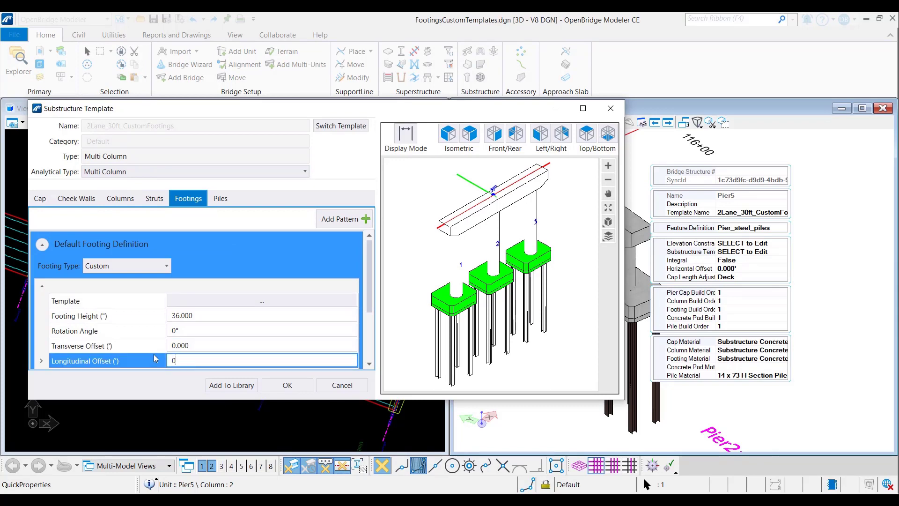
text(0)
key(Return)
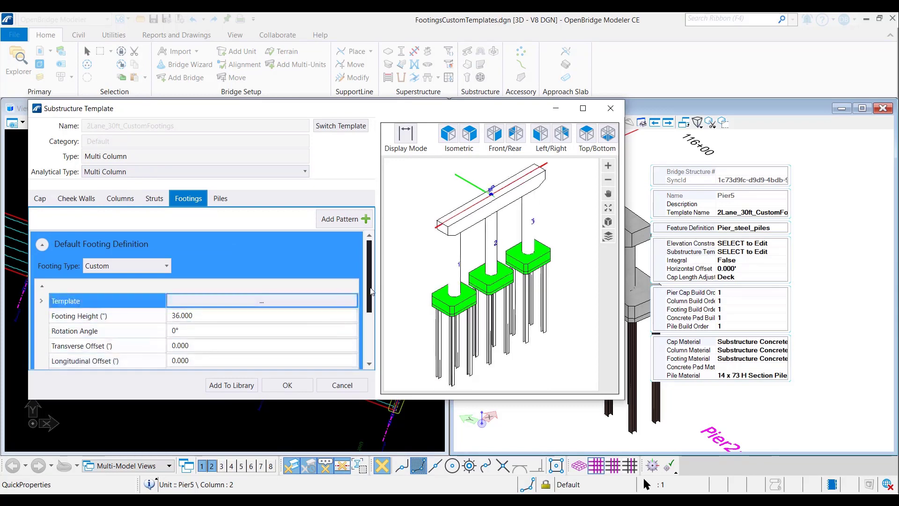
Step: Remove the concrete pad from the default footing and apply the template changes to the placed pier
scroll(369, 292, down, 3)
click(171, 313)
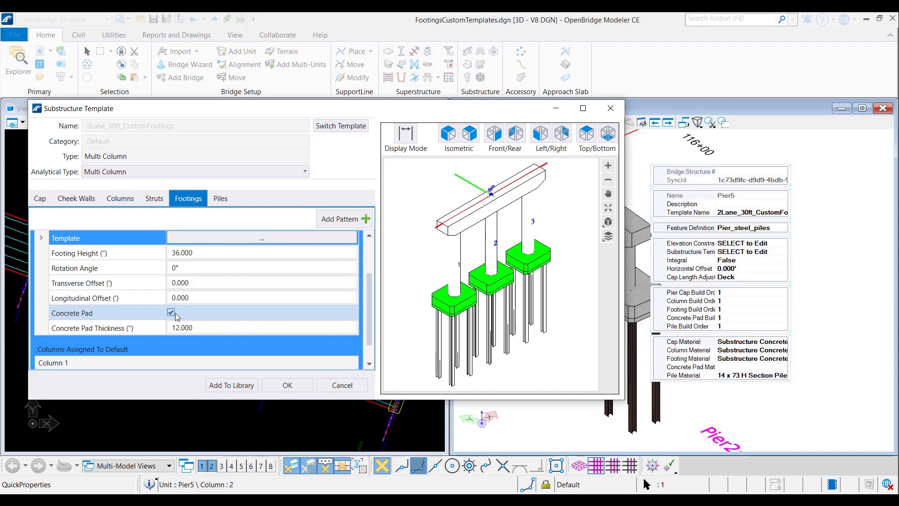
click(175, 314)
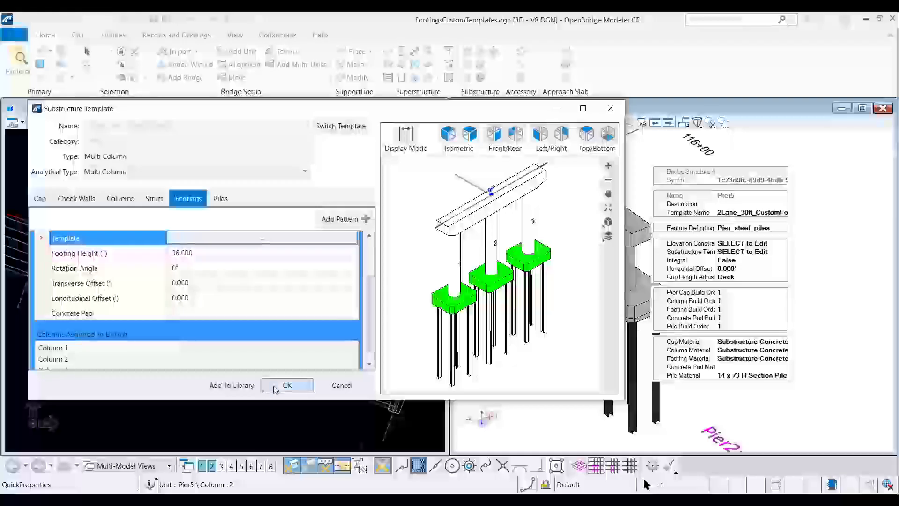
click(274, 384)
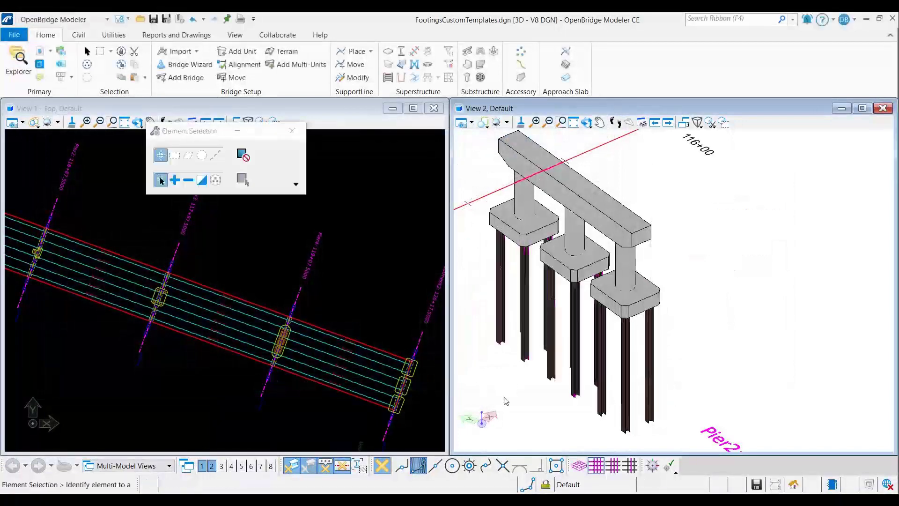
Step: Examine the edited pier's footings in the top view of the bridge
click(150, 122)
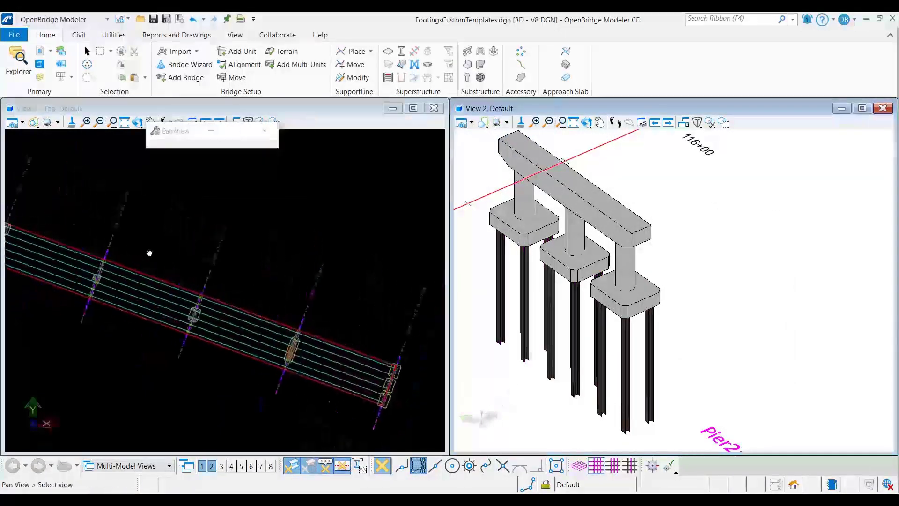
scroll(224, 263, up, 2)
right_click(225, 265)
scroll(112, 249, up, 3)
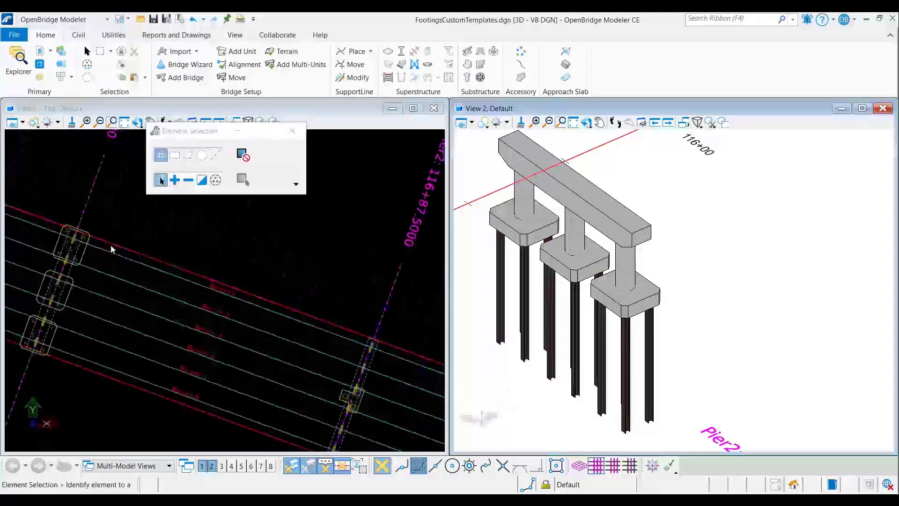
middle_drag(104, 217, 199, 197)
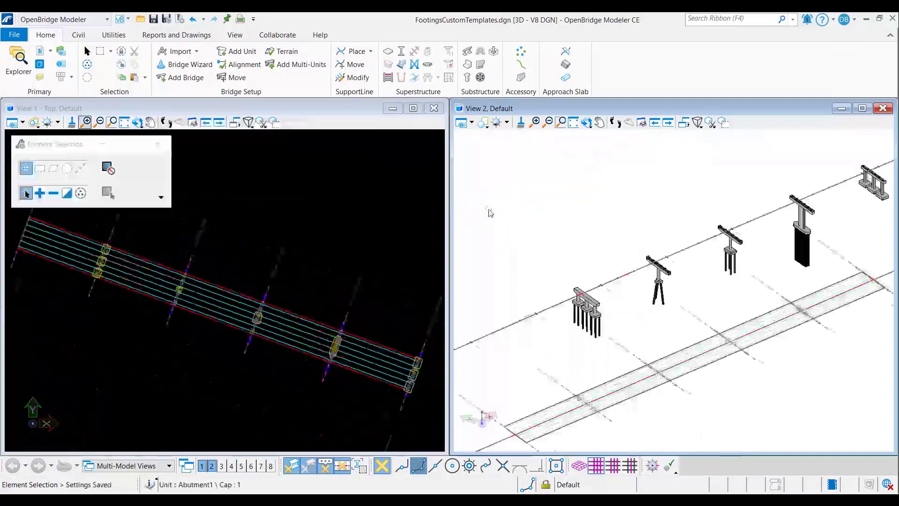
Step: Start placing an abutment and choose the default Stem Wall template 2 Lane - 27ft
click(468, 65)
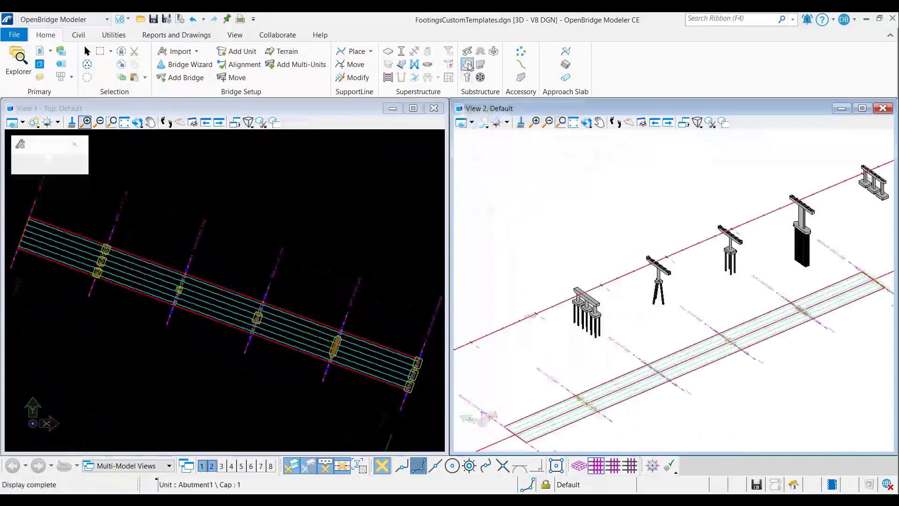
click(169, 174)
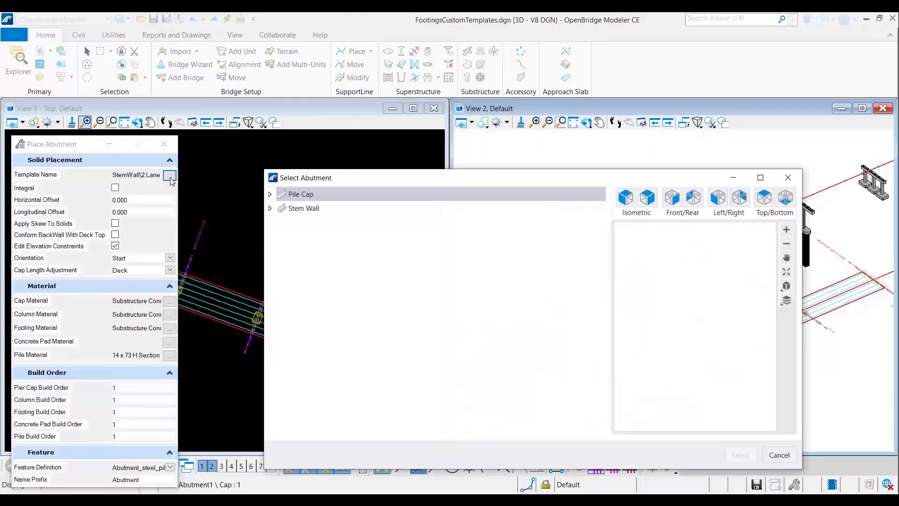
click(270, 208)
click(282, 222)
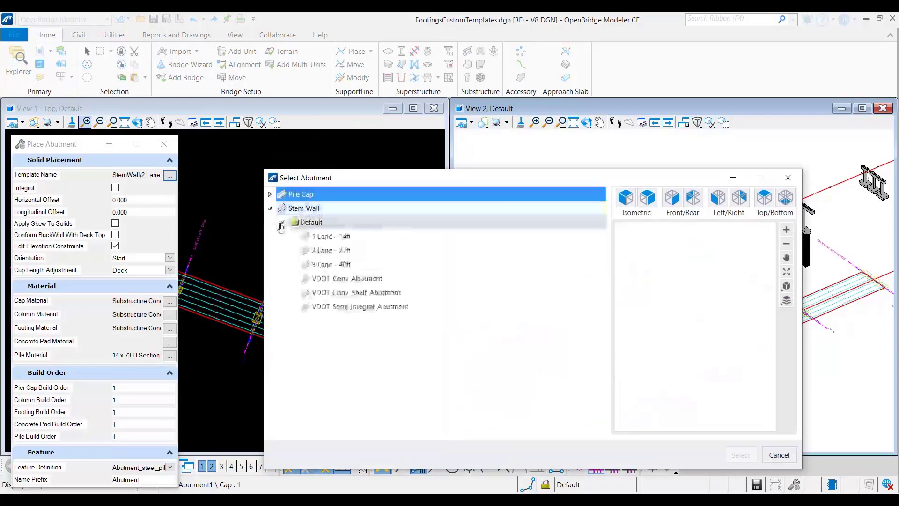
click(330, 250)
click(740, 455)
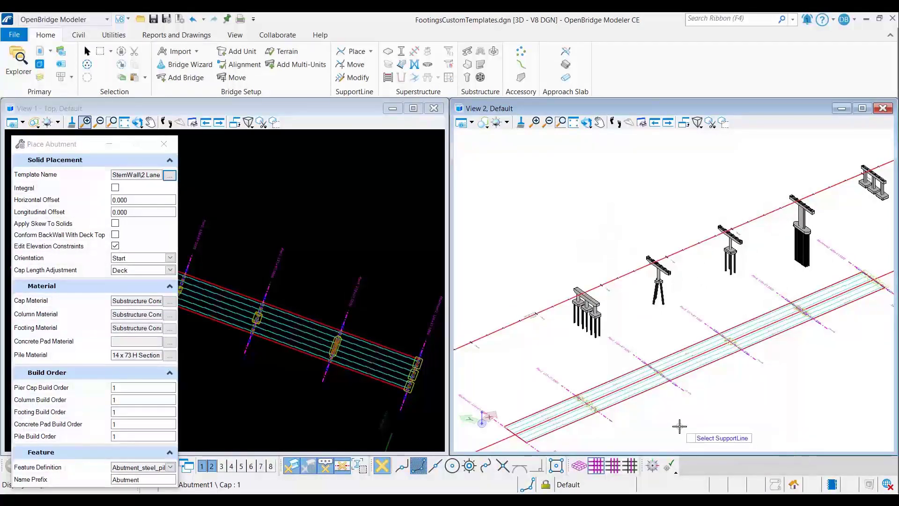
Step: Place the abutment on the bridge's first support line, accepting the existing cap and footing elevation constraints
click(487, 415)
click(485, 257)
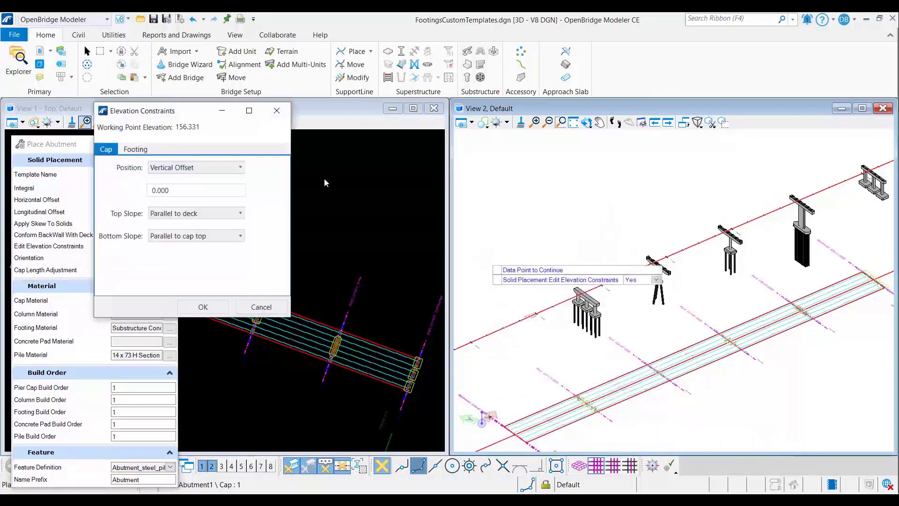
click(135, 149)
click(216, 307)
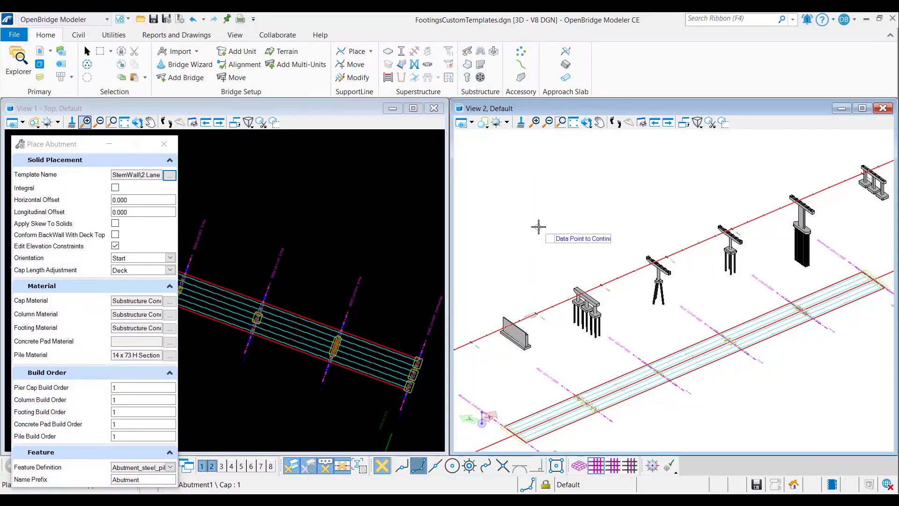
right_click(539, 226)
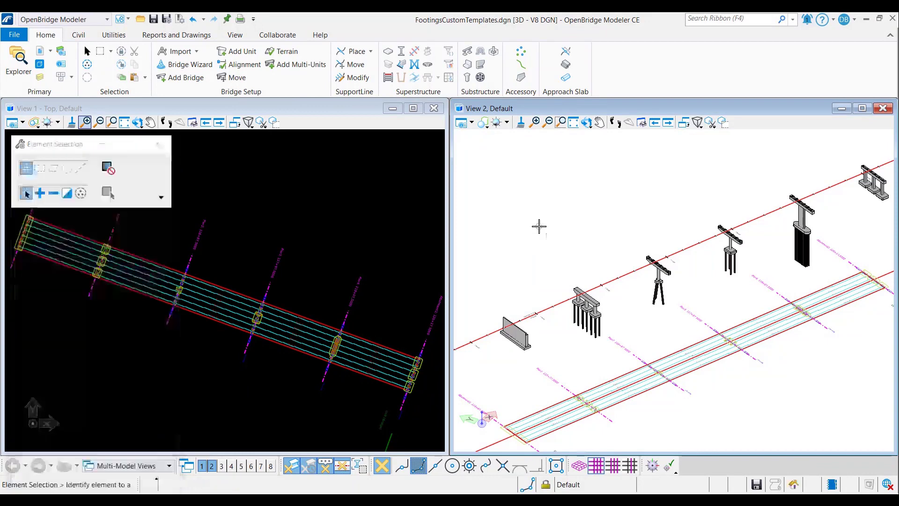
Step: Place left and right wingwalls on the new stem wall abutment using the existing wingwall settings
click(481, 64)
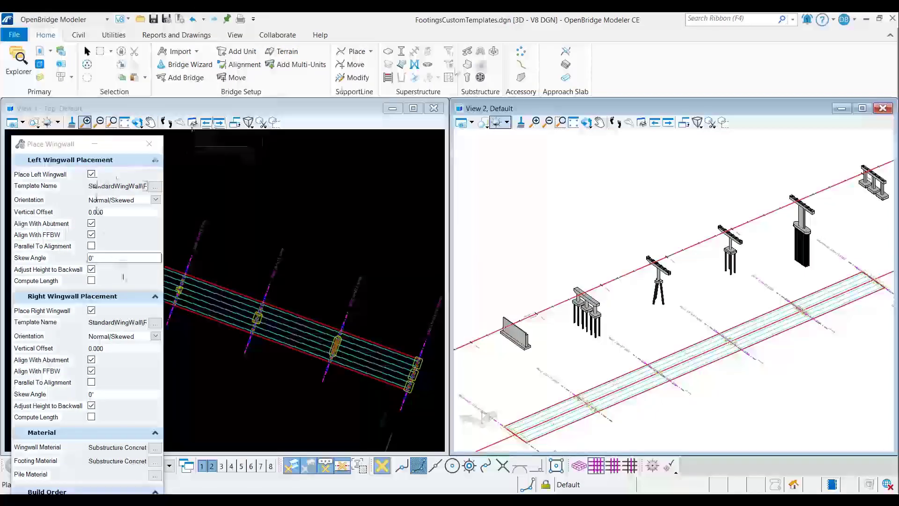
scroll(523, 361, up, 3)
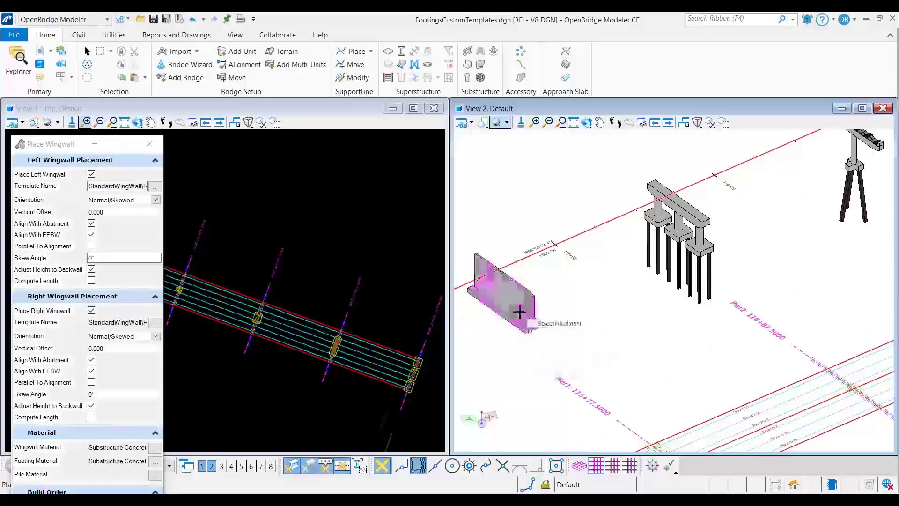
click(519, 312)
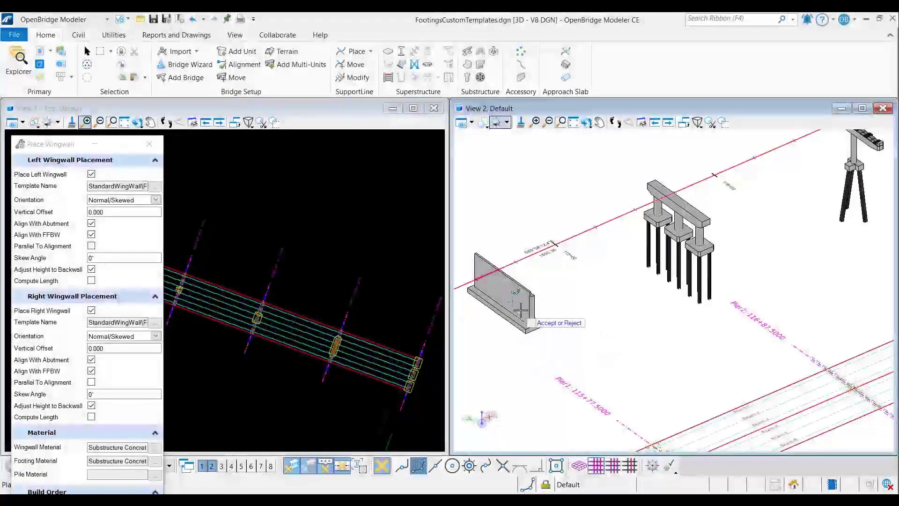
click(605, 305)
Step: Open the placed abutment's substructure template for editing and set its default footing type to Custom
scroll(534, 356, up, 4)
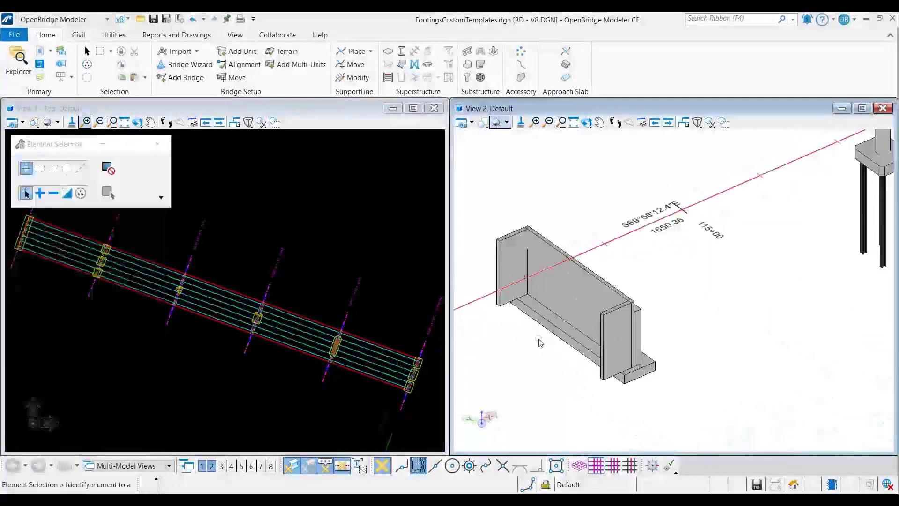
middle_drag(534, 375, 574, 345)
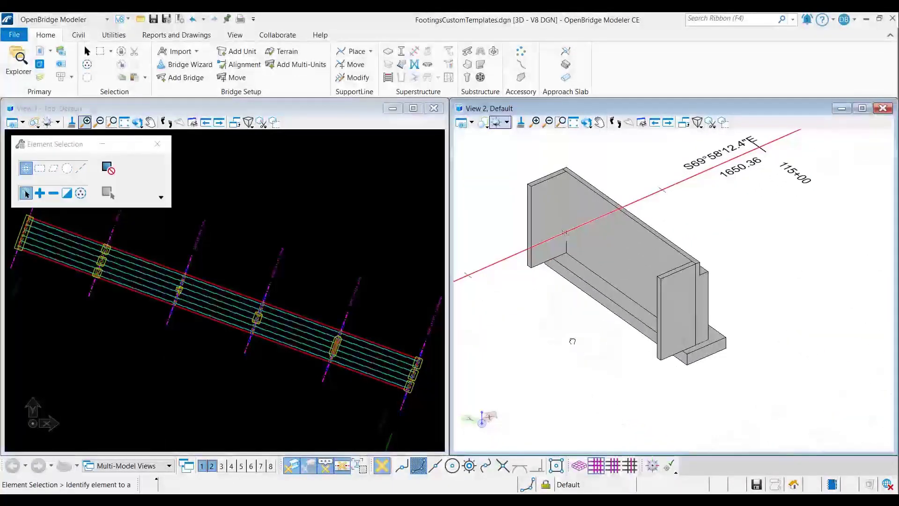
click(595, 276)
click(595, 276)
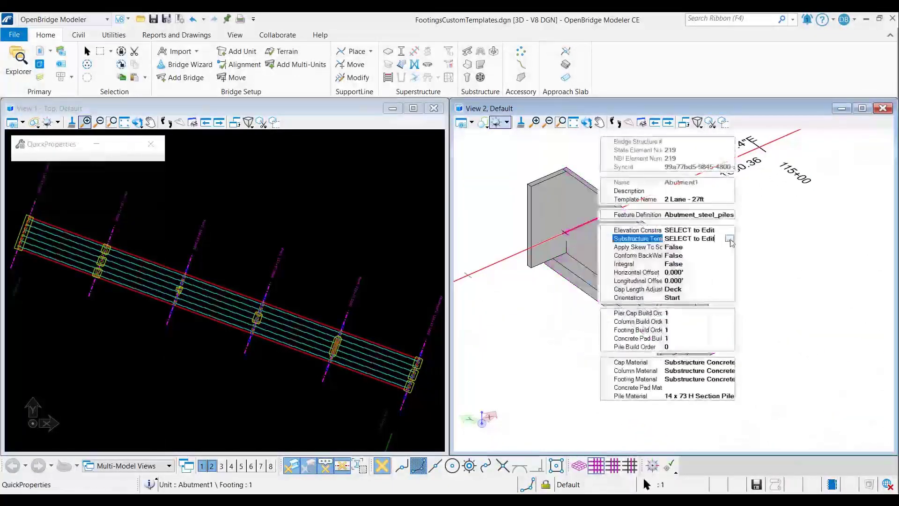
click(730, 240)
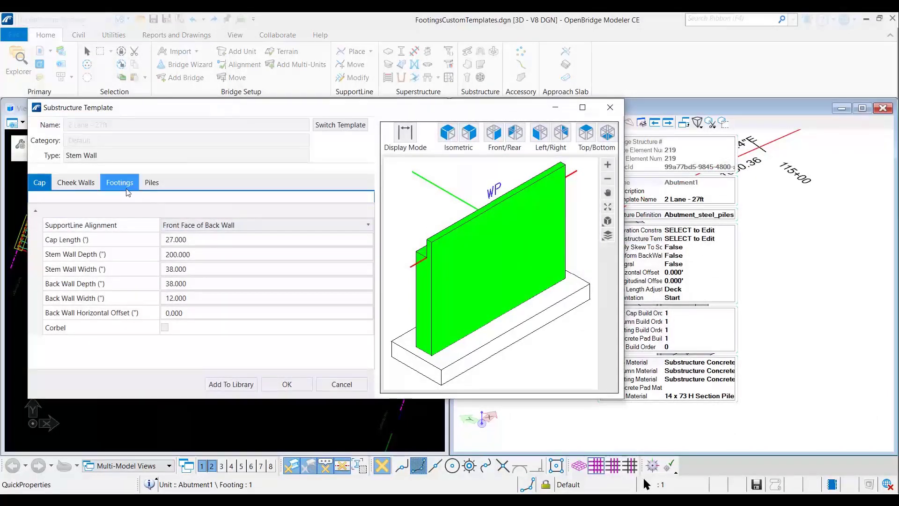
click(123, 186)
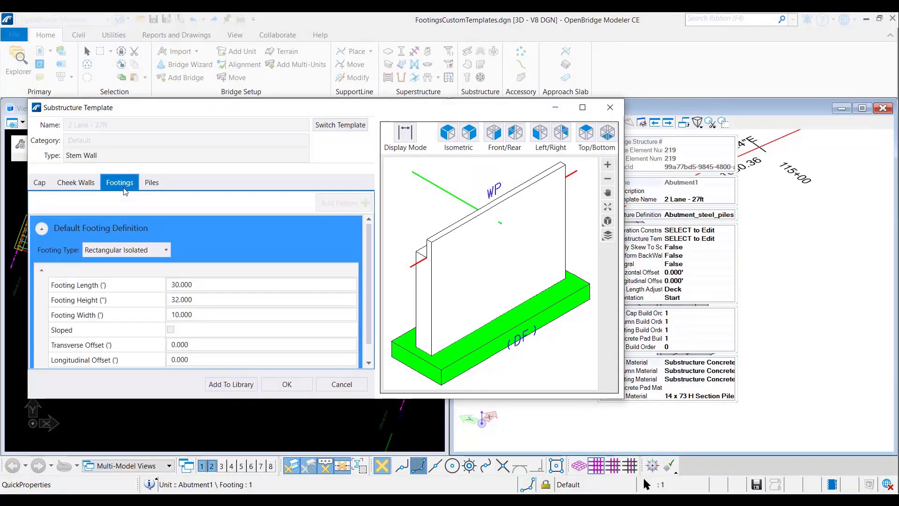
click(162, 249)
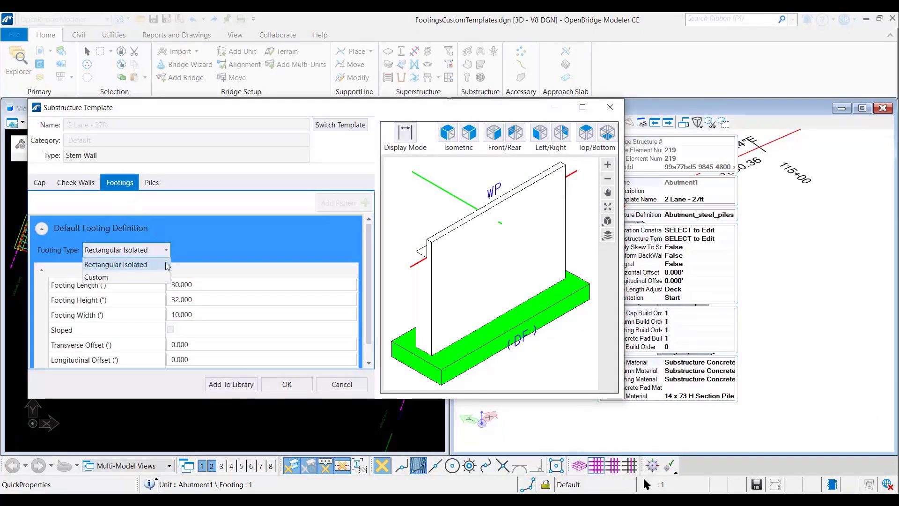
click(164, 279)
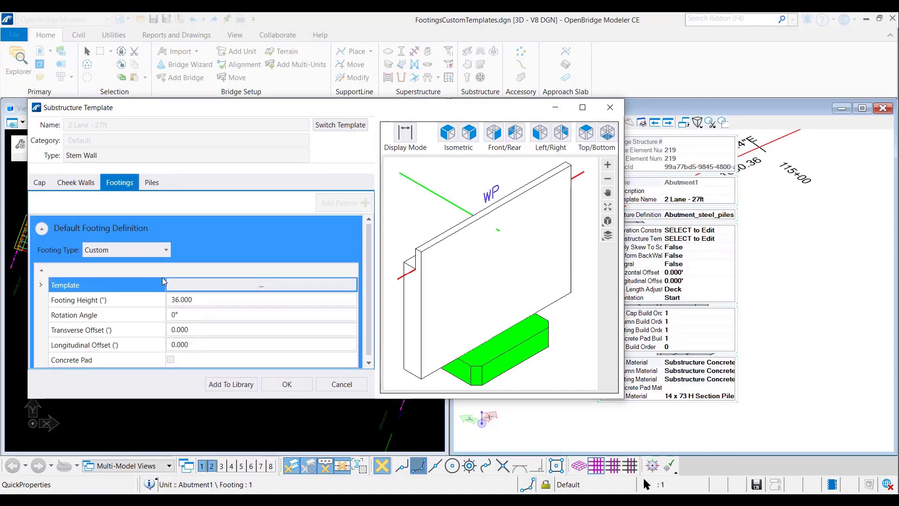
Step: Assign the U-Shape-Straight template from the default standard footings to the abutment's custom footing
click(236, 287)
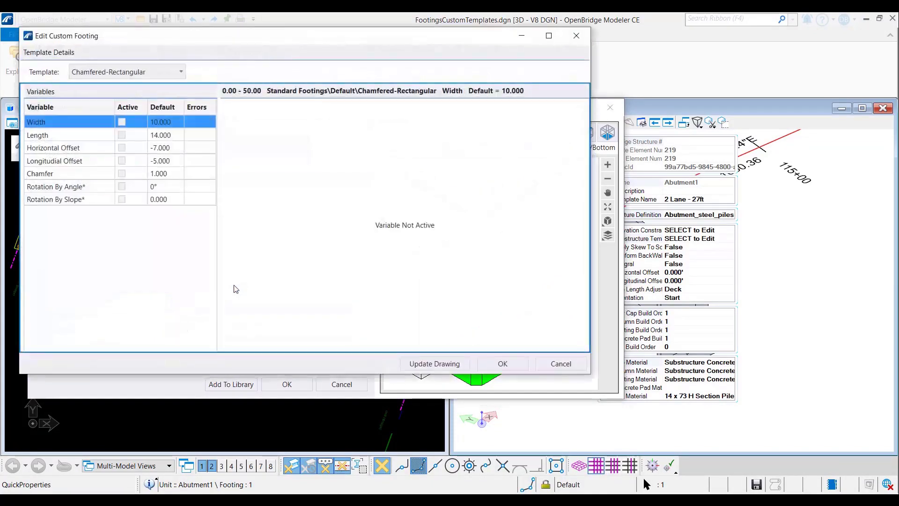
click(172, 72)
click(75, 86)
click(87, 101)
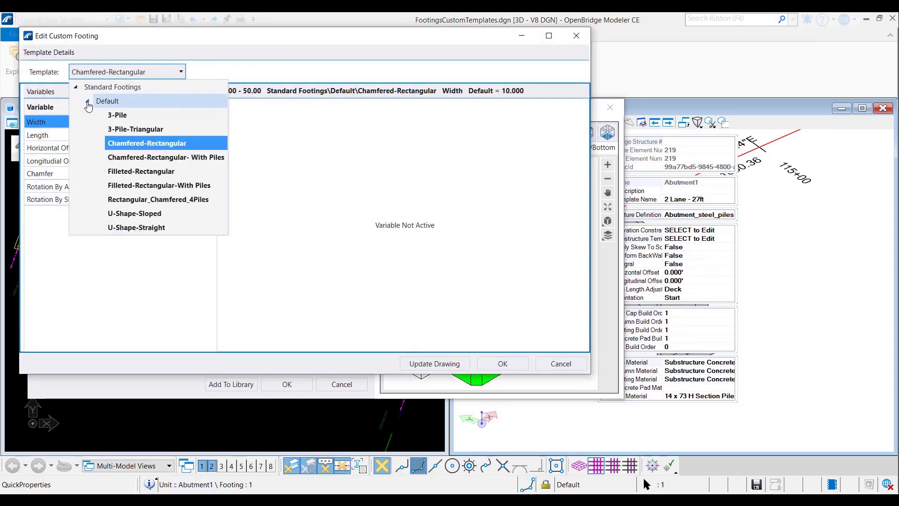
click(126, 227)
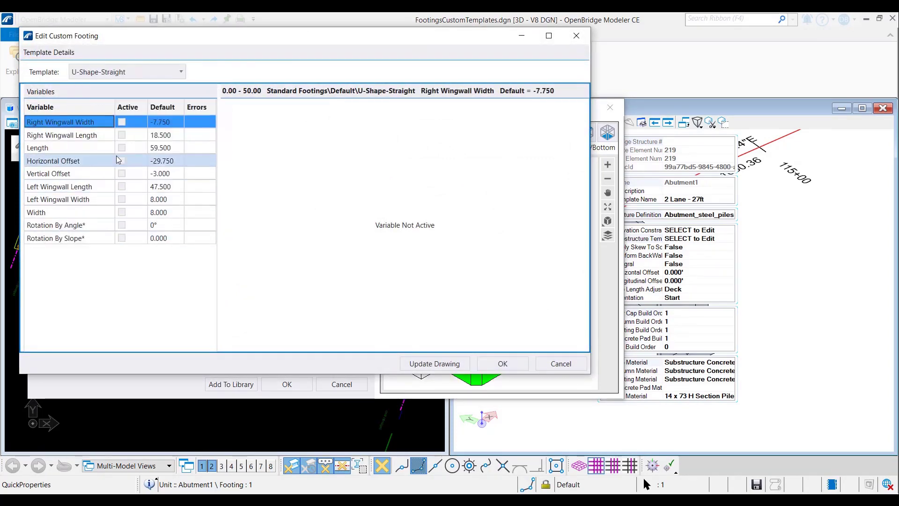
Step: Activate the Right Wingwall Width variable and add a section with start and end values of -3
click(122, 122)
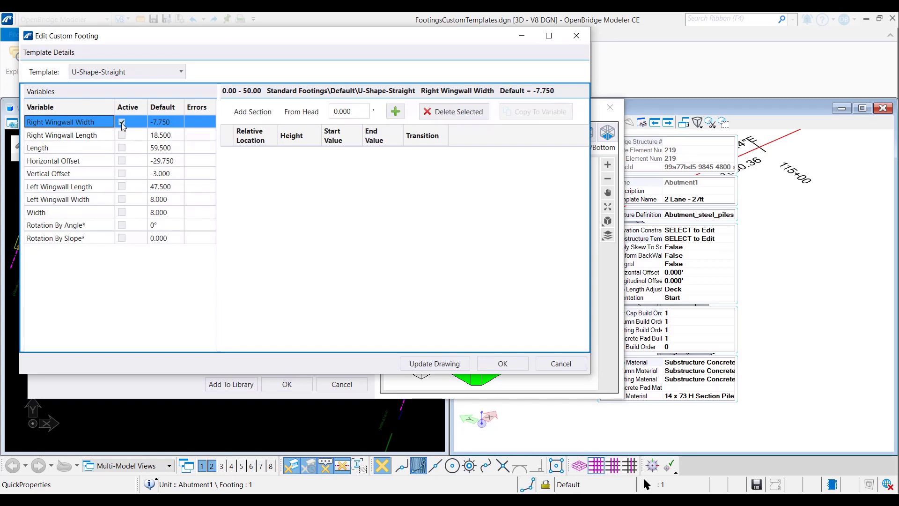
click(395, 111)
click(352, 155)
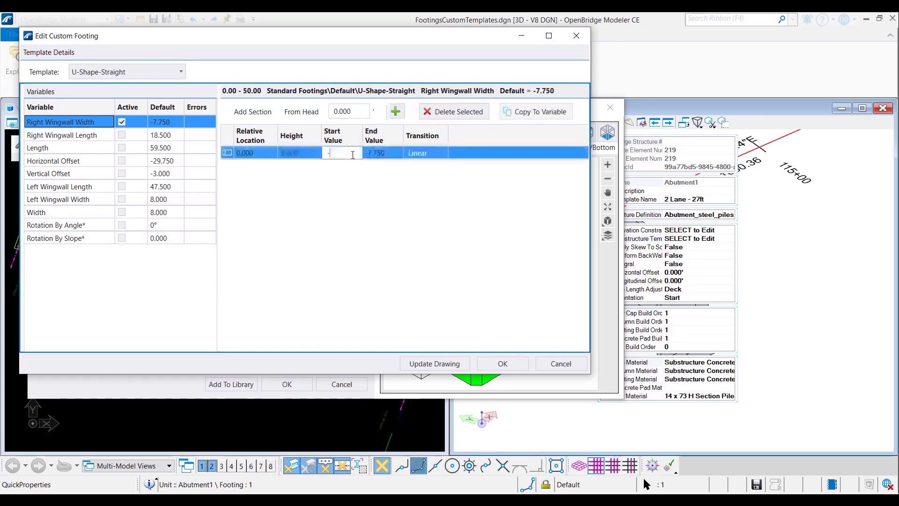
key(Tab)
text(-3)
key(Tab)
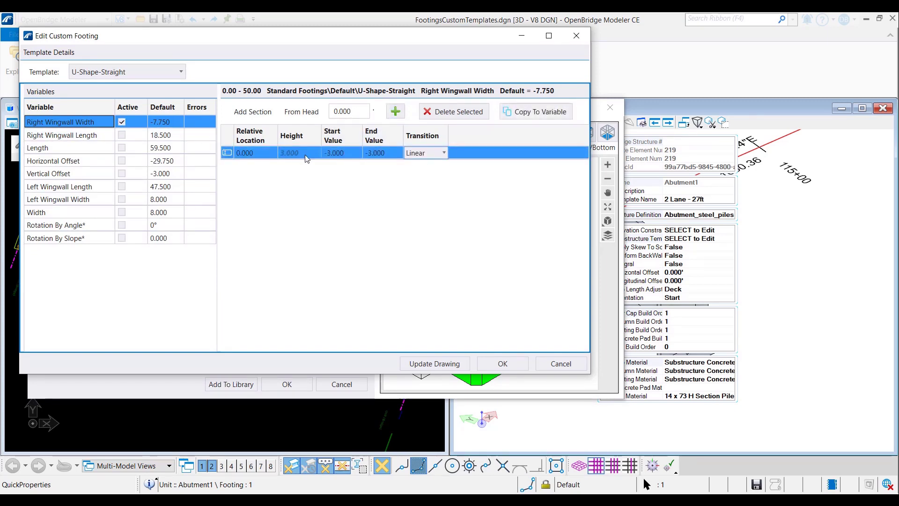
Step: Activate the Right Wingwall Length variable and add a section with start and end values of 14
click(72, 138)
click(121, 135)
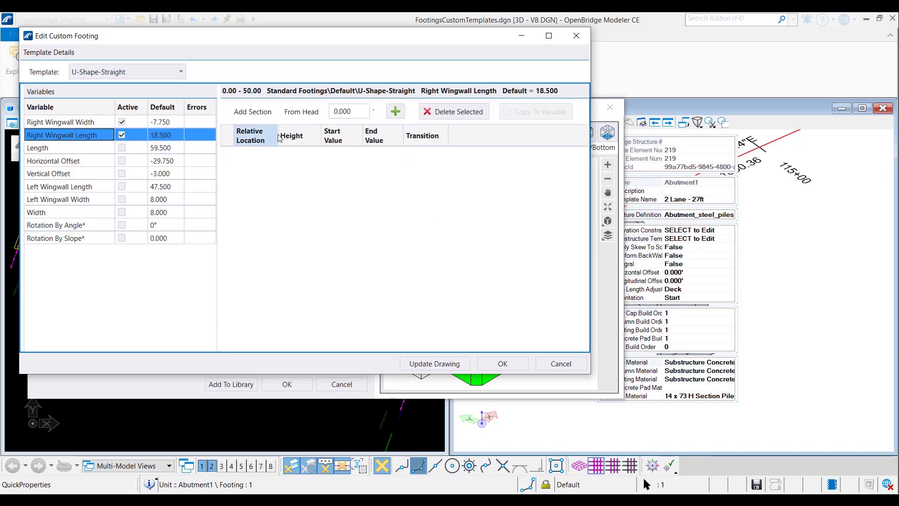
click(395, 111)
click(351, 154)
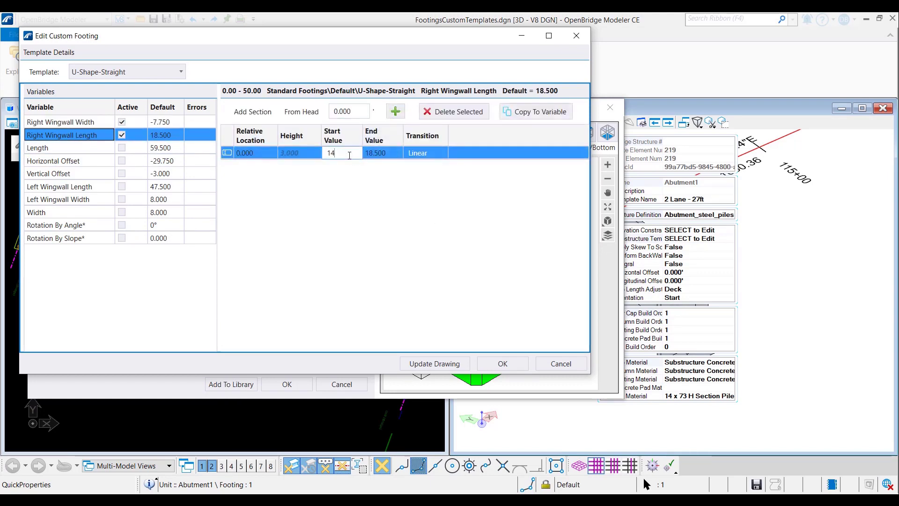
key(Tab)
key(Tab)
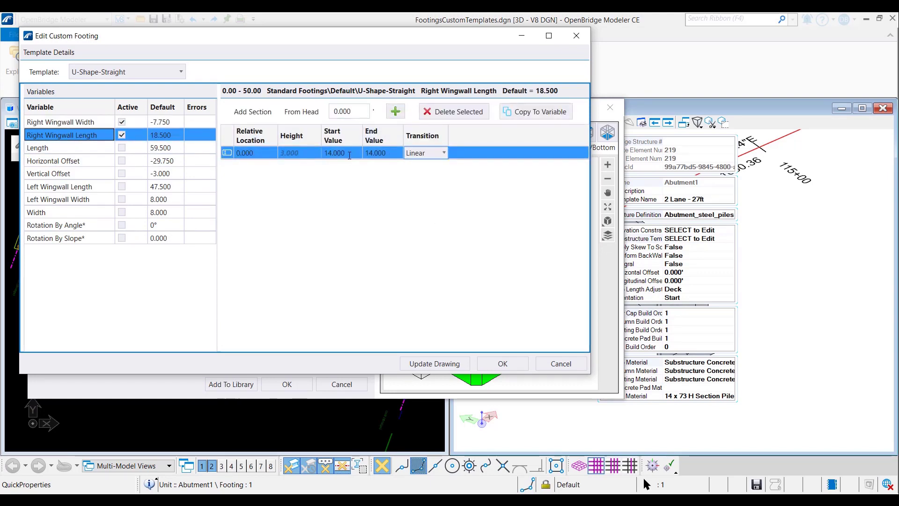
Step: Activate the Left Wingwall Length variable and add a section with start and end values of 14
click(94, 187)
click(122, 186)
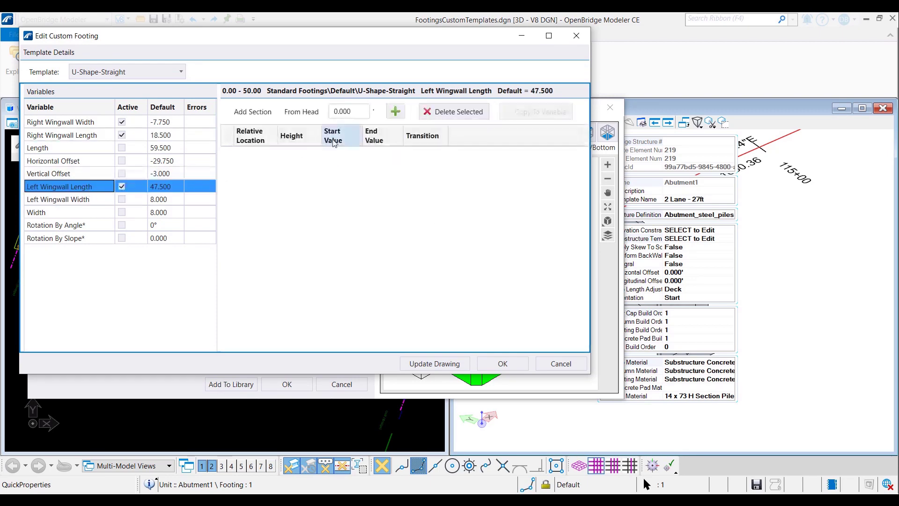
click(396, 110)
click(344, 153)
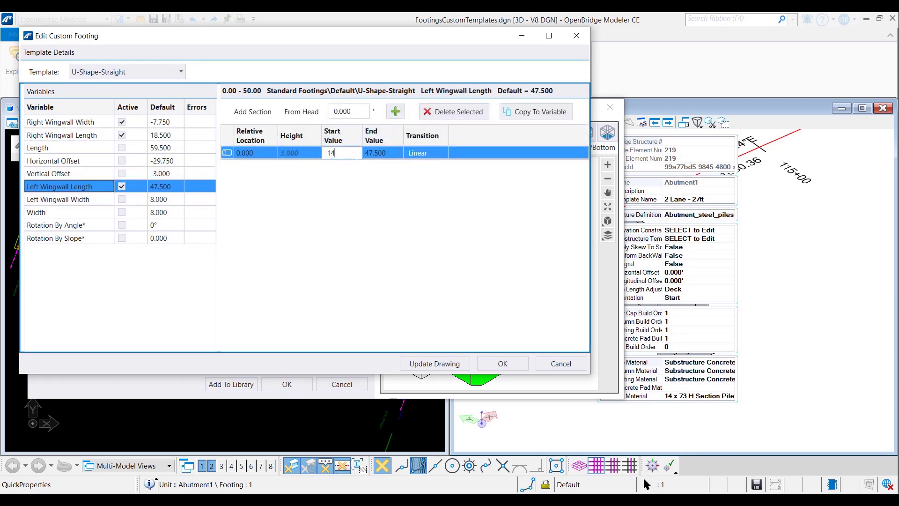
key(Tab)
key(Tab)
Step: Activate the Left Wingwall Width variable and add a section with a start value of 3
click(117, 201)
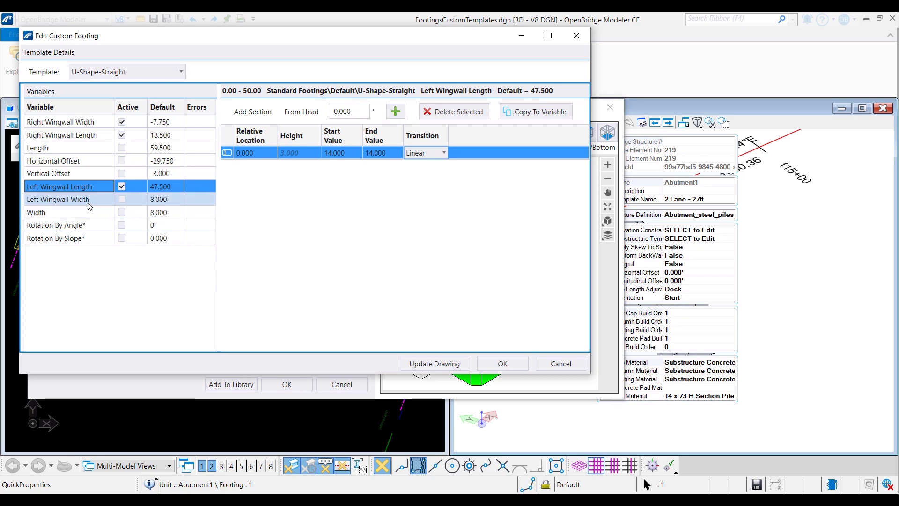
click(120, 199)
click(396, 111)
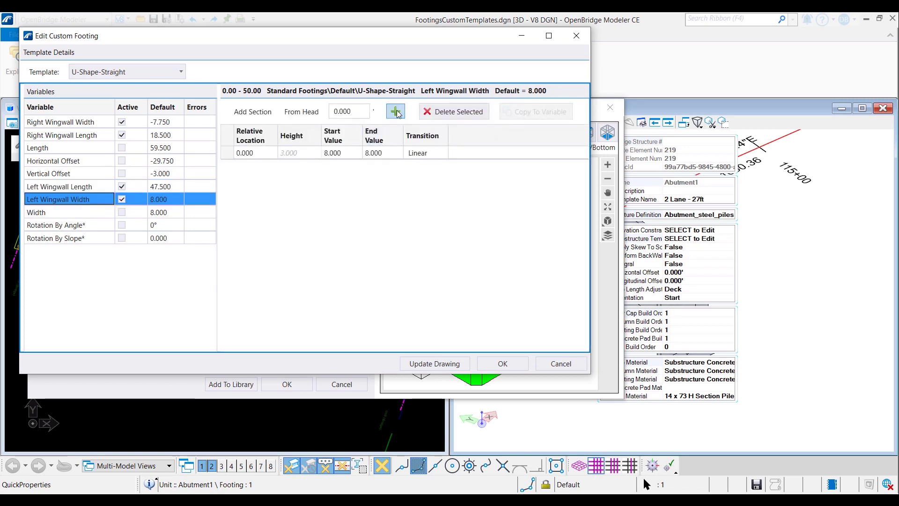
click(357, 154)
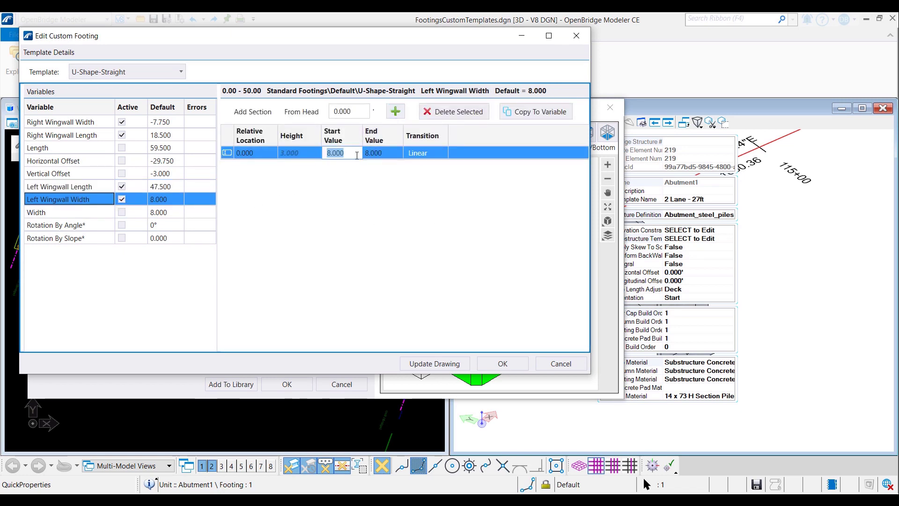
key(Tab)
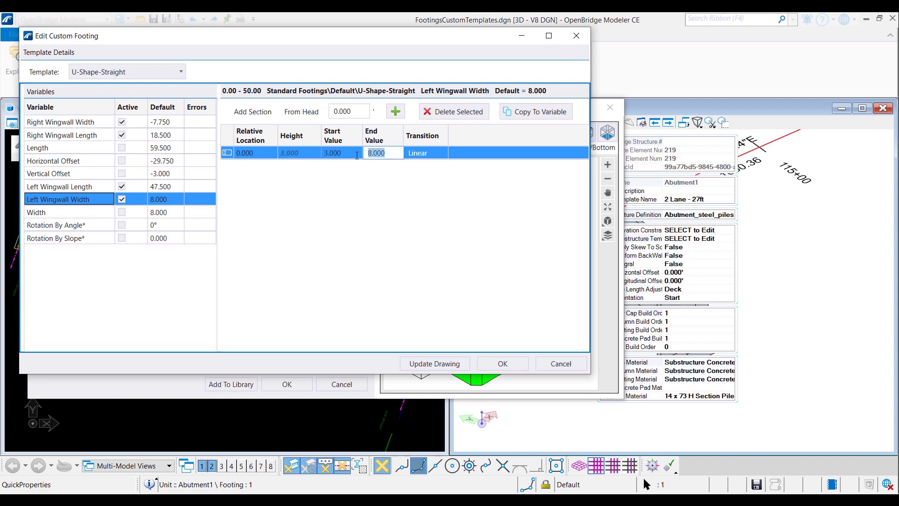
key(Tab)
Step: Activate the Length variable and add a section with start and end values of 46
click(78, 150)
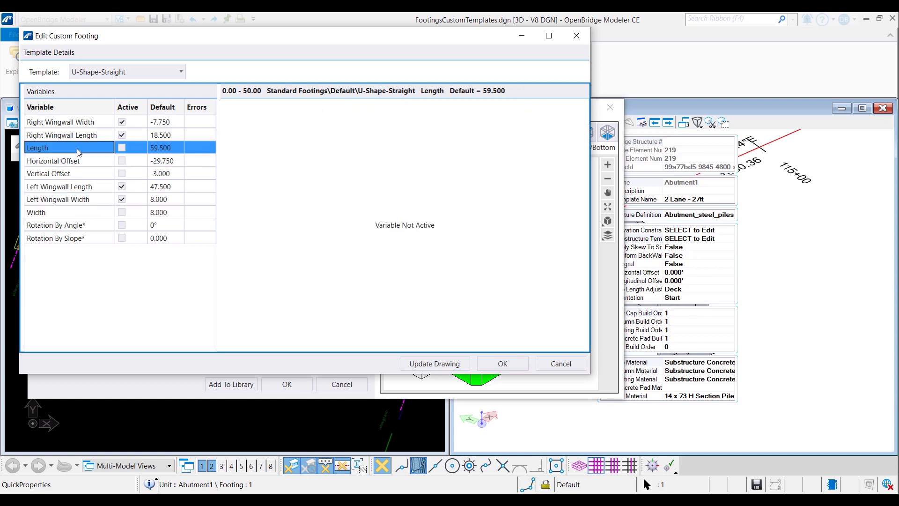
click(122, 148)
click(396, 112)
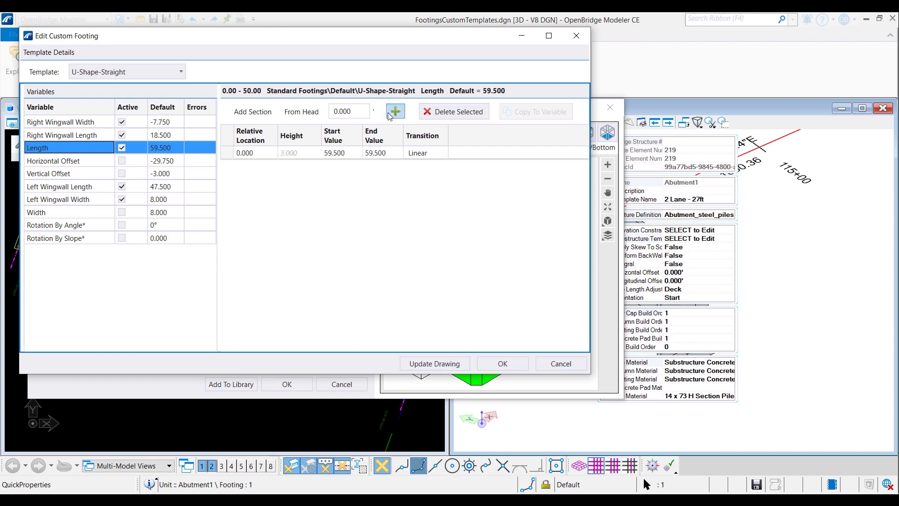
click(352, 154)
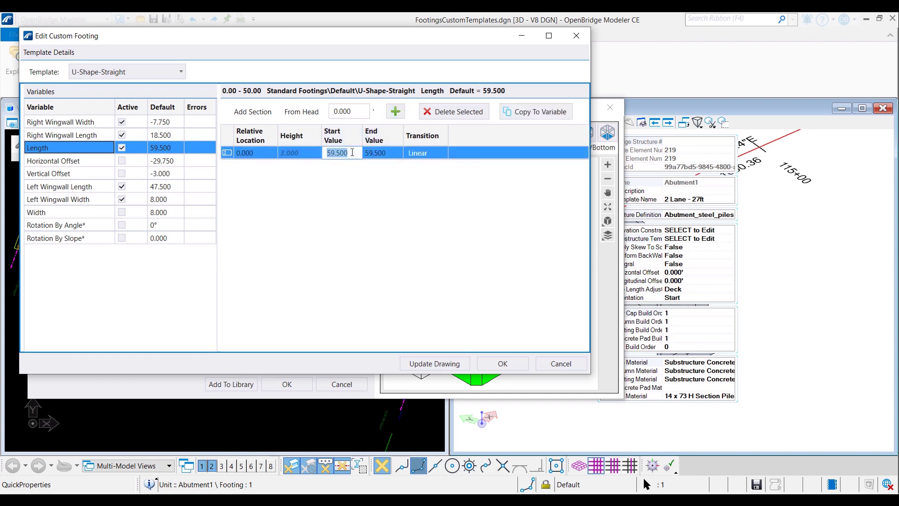
text(46)
key(Tab)
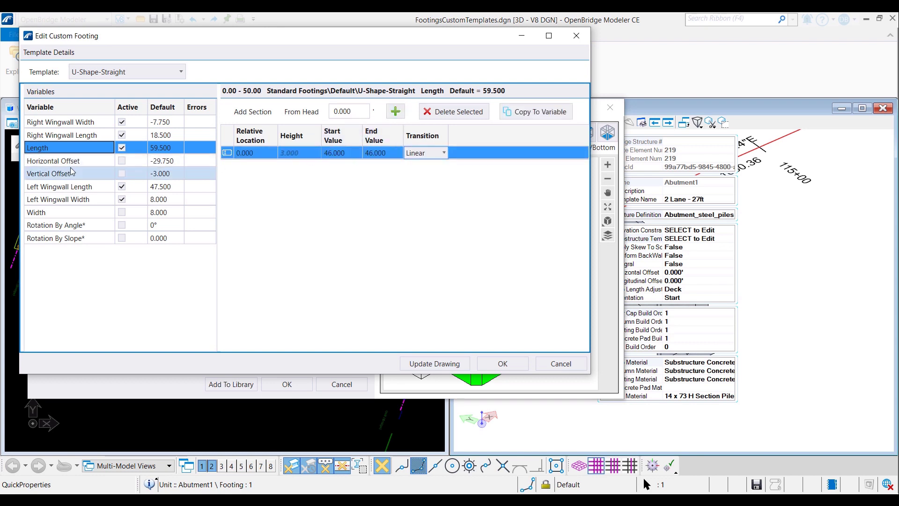
Step: Activate the Horizontal Offset variable and add a section with a start value of -23
click(122, 162)
click(122, 161)
click(395, 112)
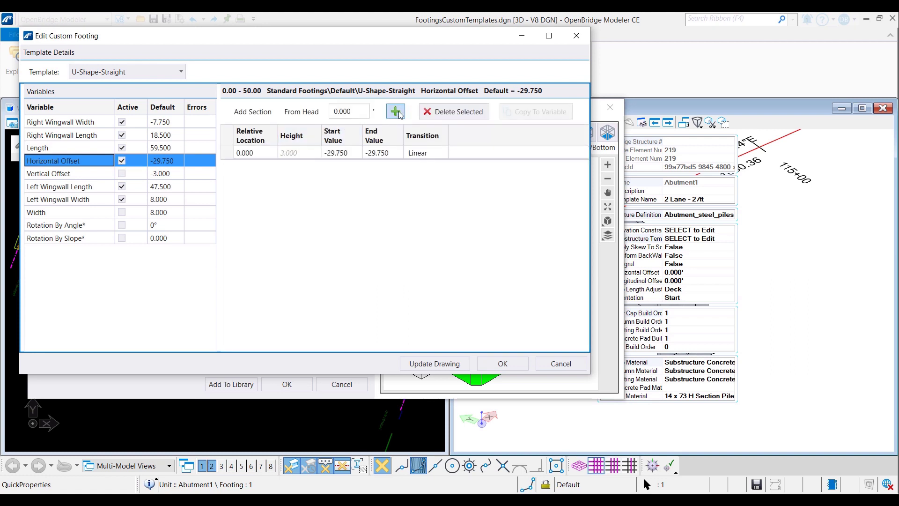
click(349, 153)
click(349, 154)
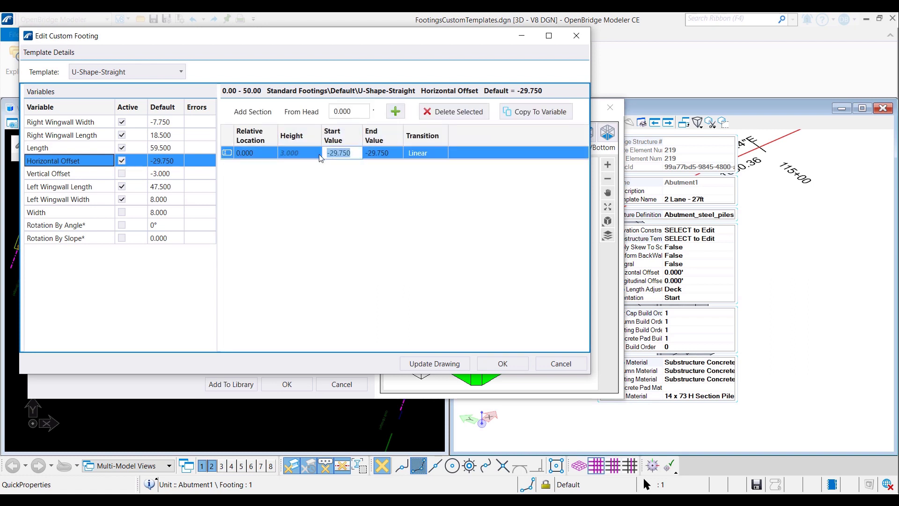
text(-23)
key(Tab)
text(-)
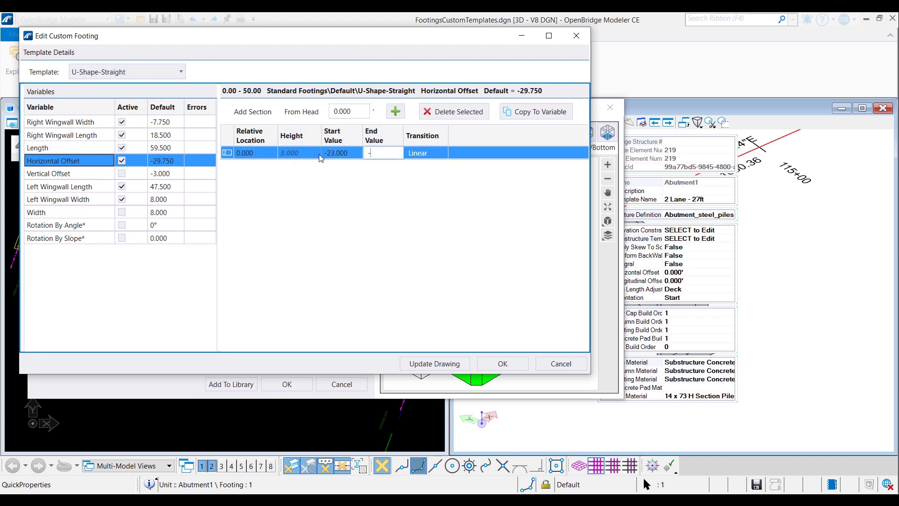
Step: Activate the Vertical Offset variable and add a section with start and end values of -4
click(122, 175)
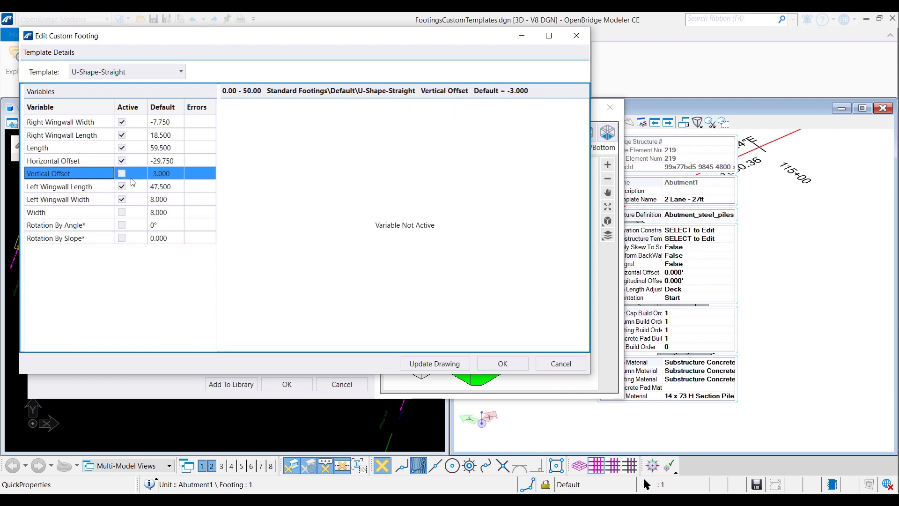
click(121, 174)
click(395, 111)
click(358, 154)
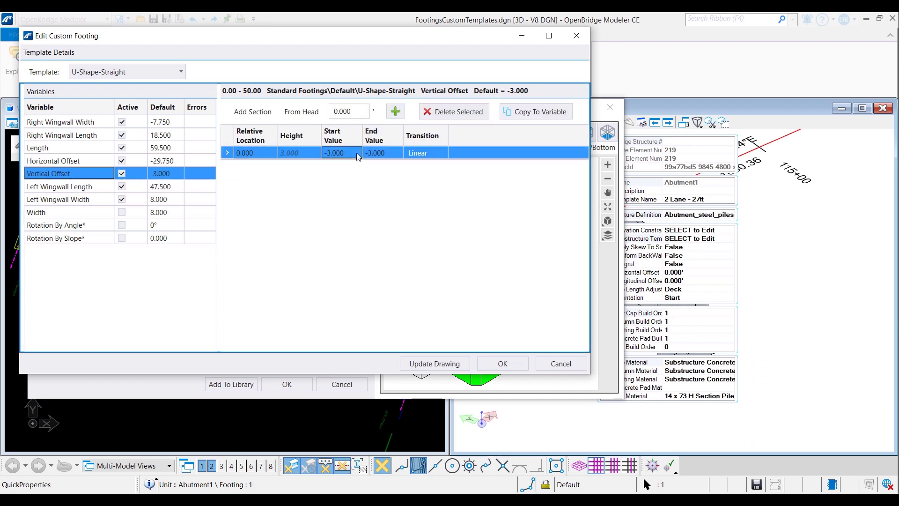
click(358, 153)
text(-4)
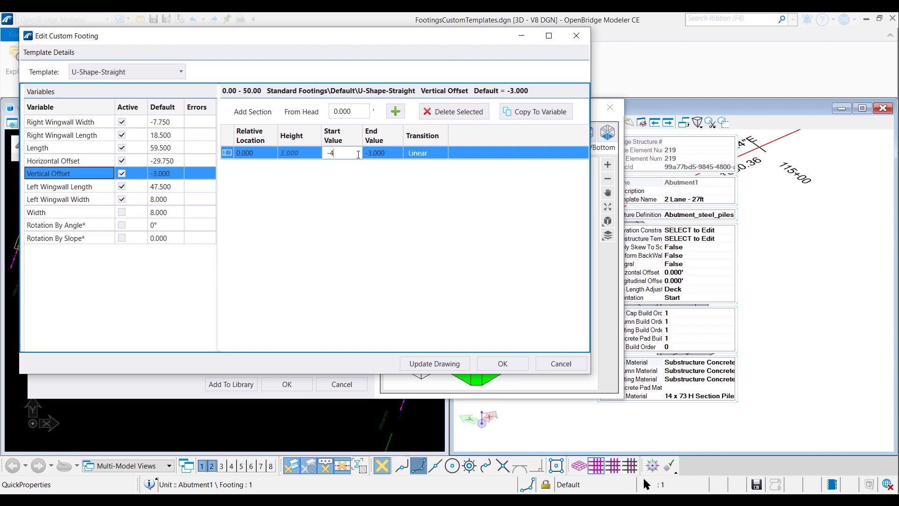
key(Tab)
text(-4)
key(Tab)
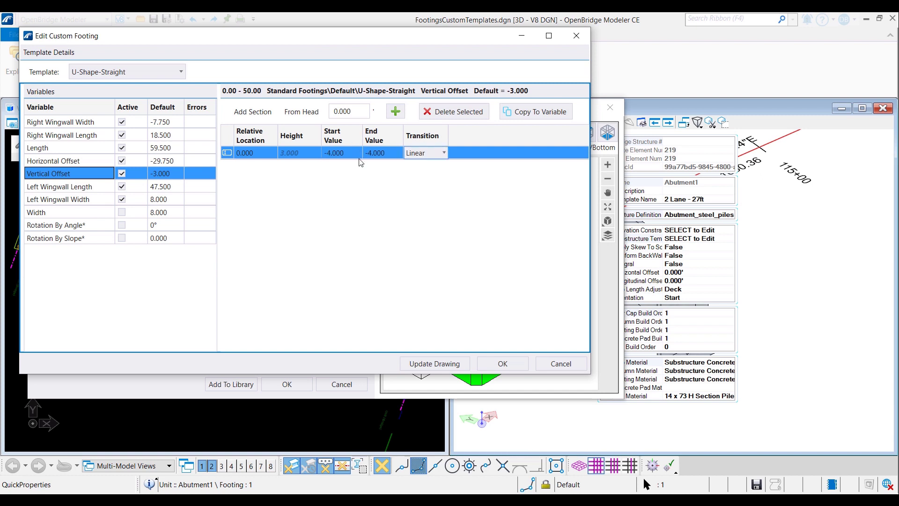
Step: Activate the Width variable, add a section with start and end values of 7, and accept the custom footing
click(96, 215)
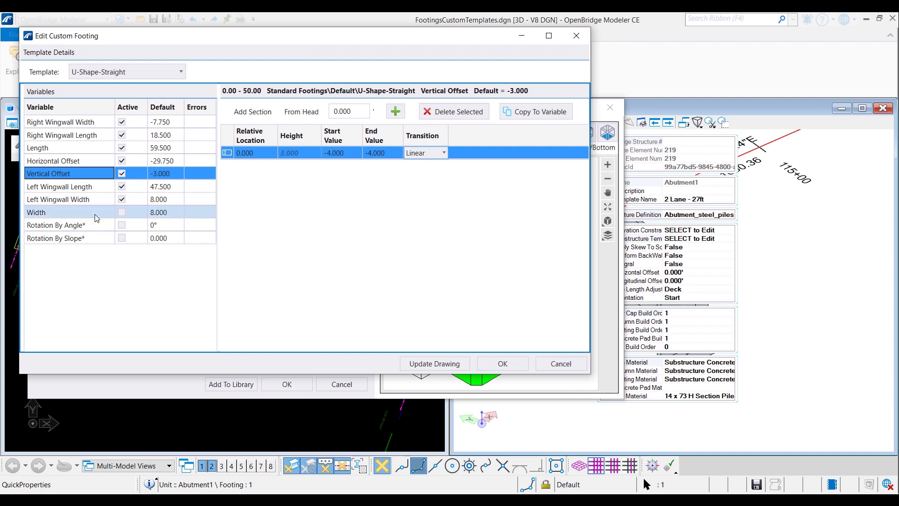
click(122, 213)
click(396, 111)
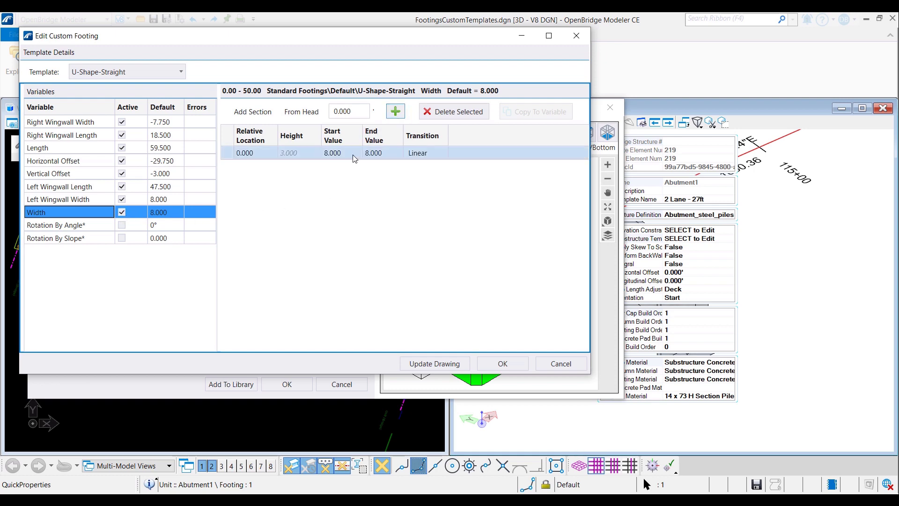
click(352, 153)
key(Tab)
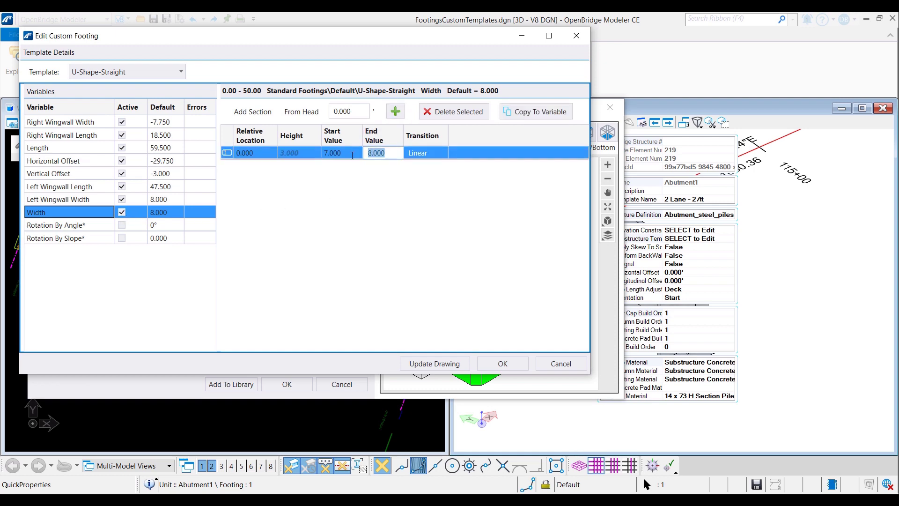
text(7)
key(Tab)
click(500, 362)
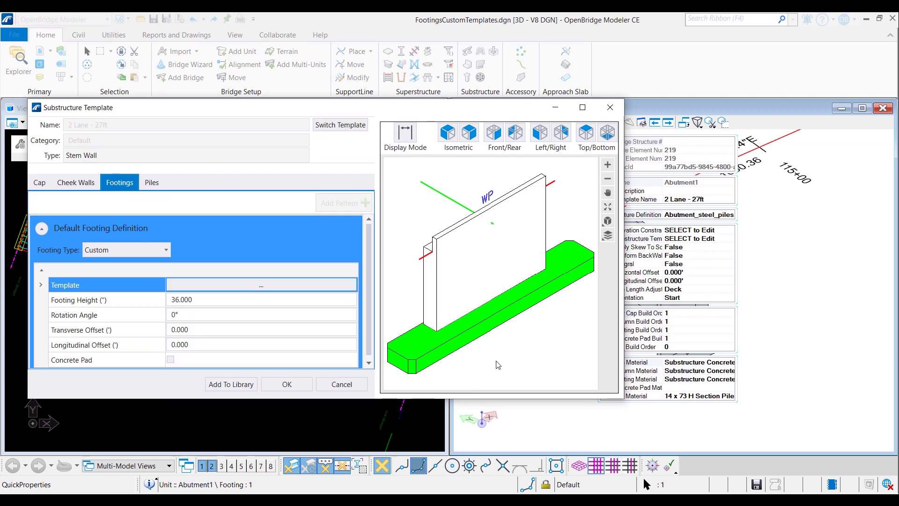
Step: Set the abutment footing's rotation angle to 180° and apply the substructure template
click(252, 314)
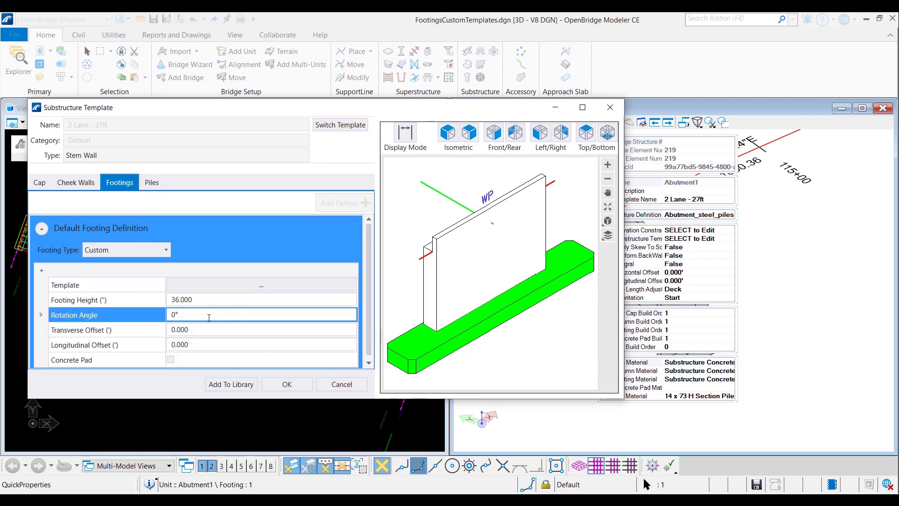
key(ctrl+a)
text(180)
key(Return)
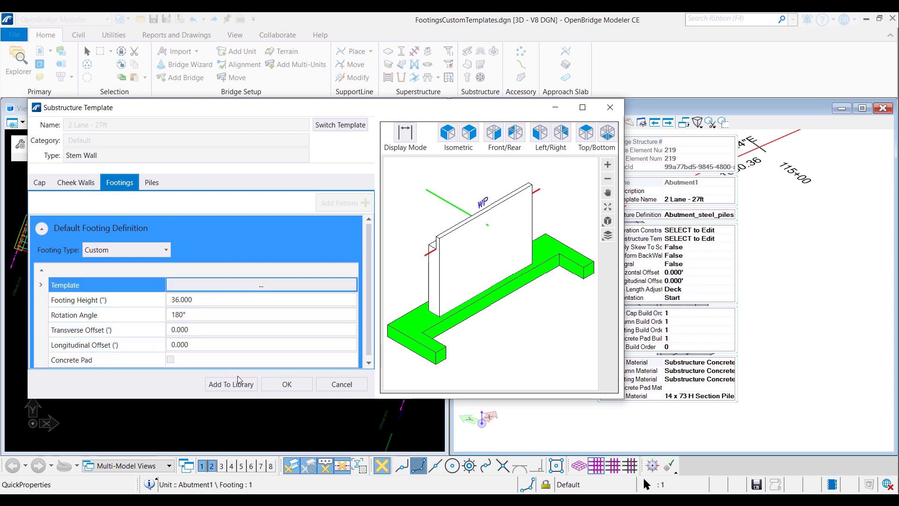
click(281, 384)
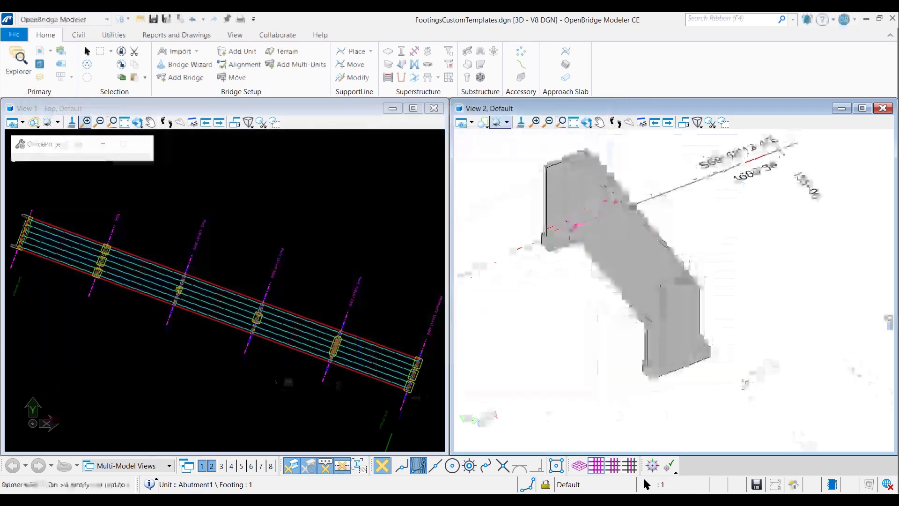
Step: Examine the abutment's U-shaped footing beneath the stem and wingwalls in the 3D and plan views
shift+middle_drag(773, 368, 641, 431)
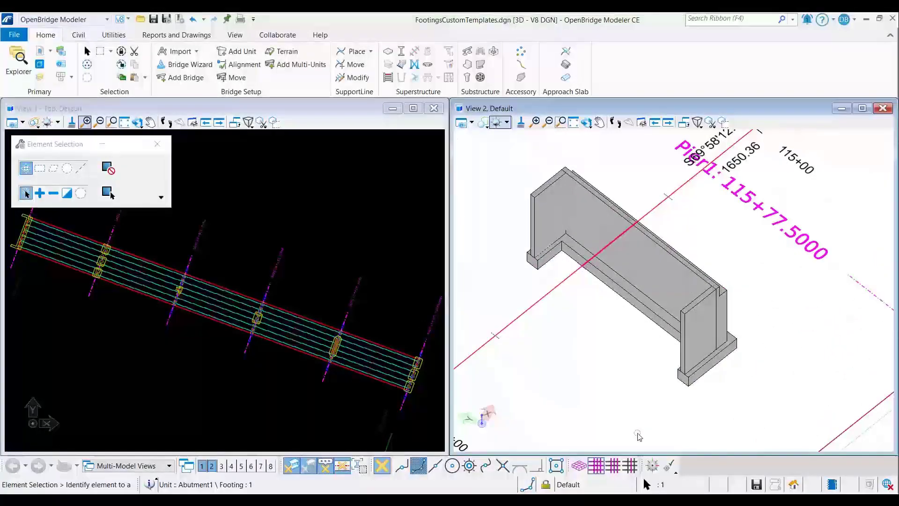
middle_drag(36, 281, 131, 293)
scroll(95, 327, up, 5)
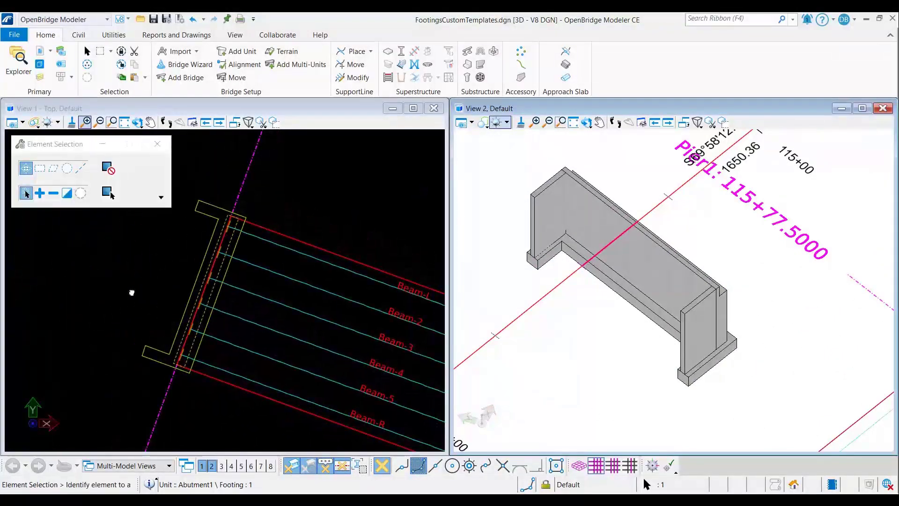